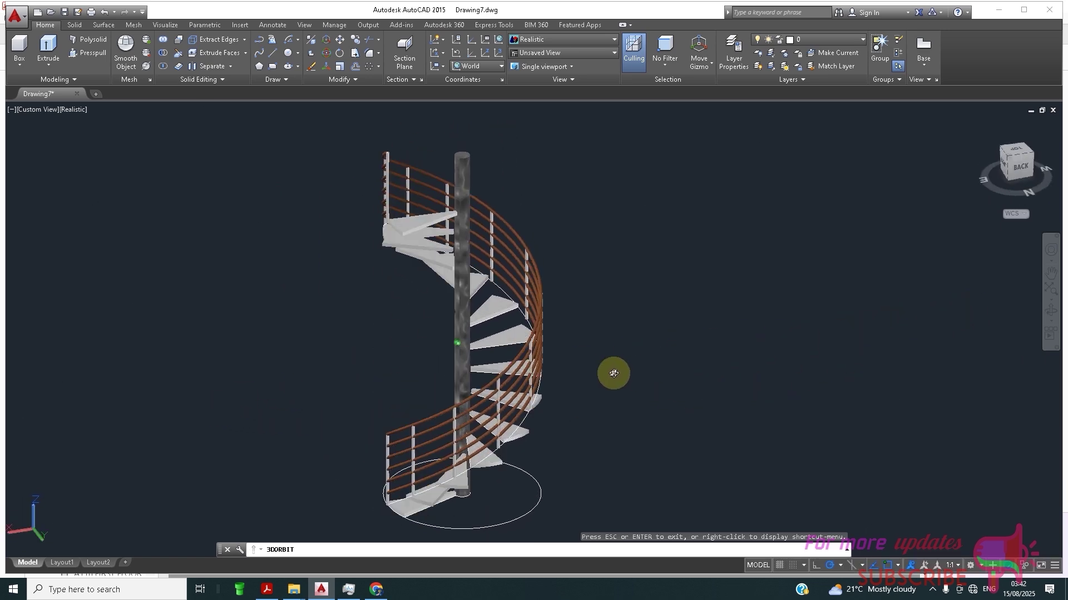
# - Start a new drawing and set its length units to Architectural with 0'-0" precision
pyautogui.click(95, 94)
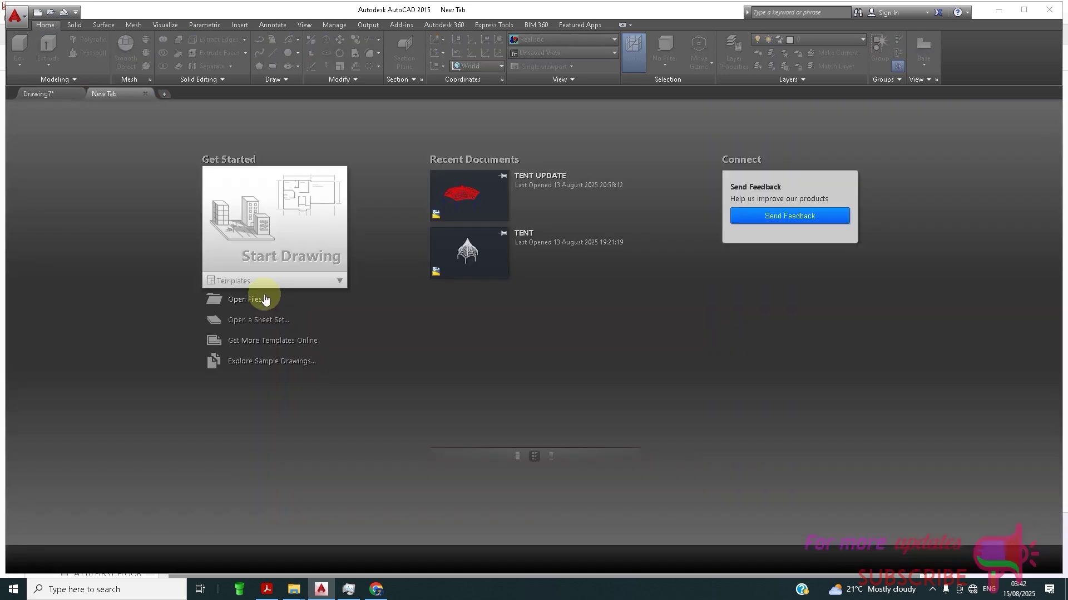
pyautogui.click(286, 275)
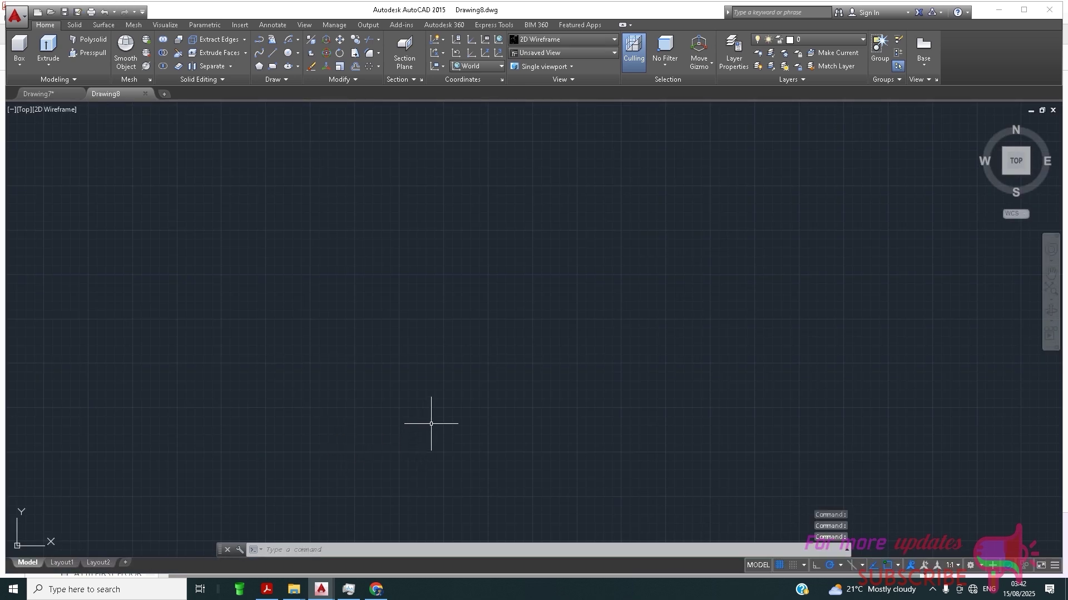
pyautogui.write('UNITS')
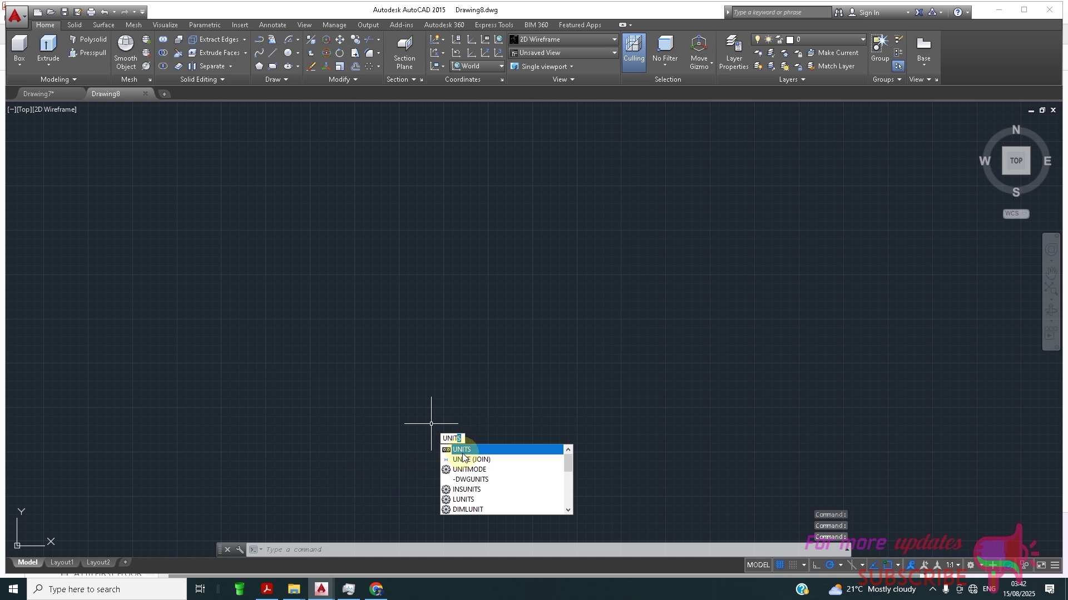
pyautogui.press('Return')
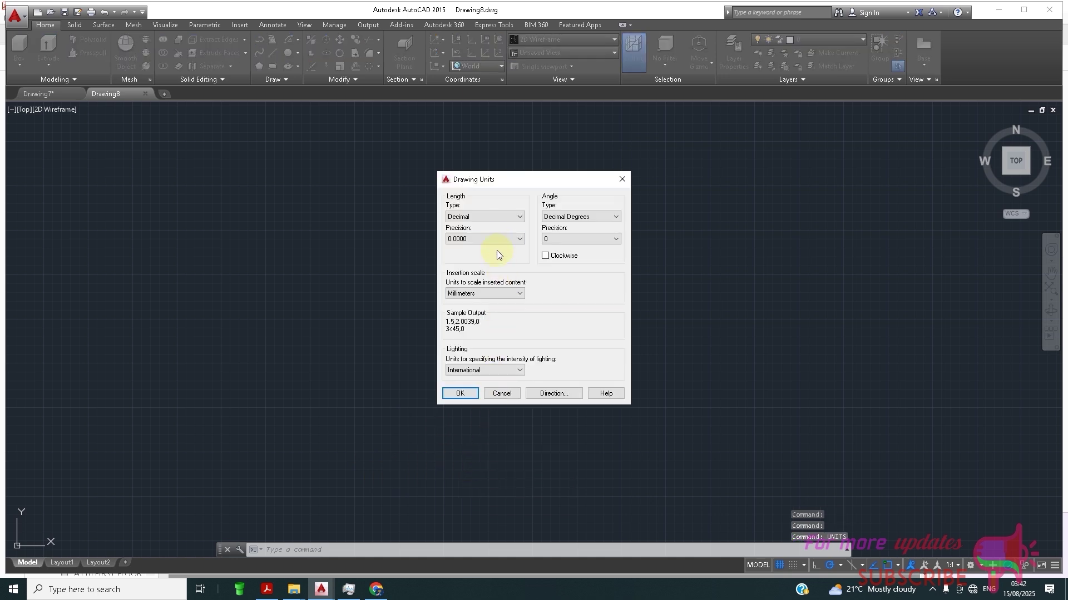
pyautogui.click(488, 218)
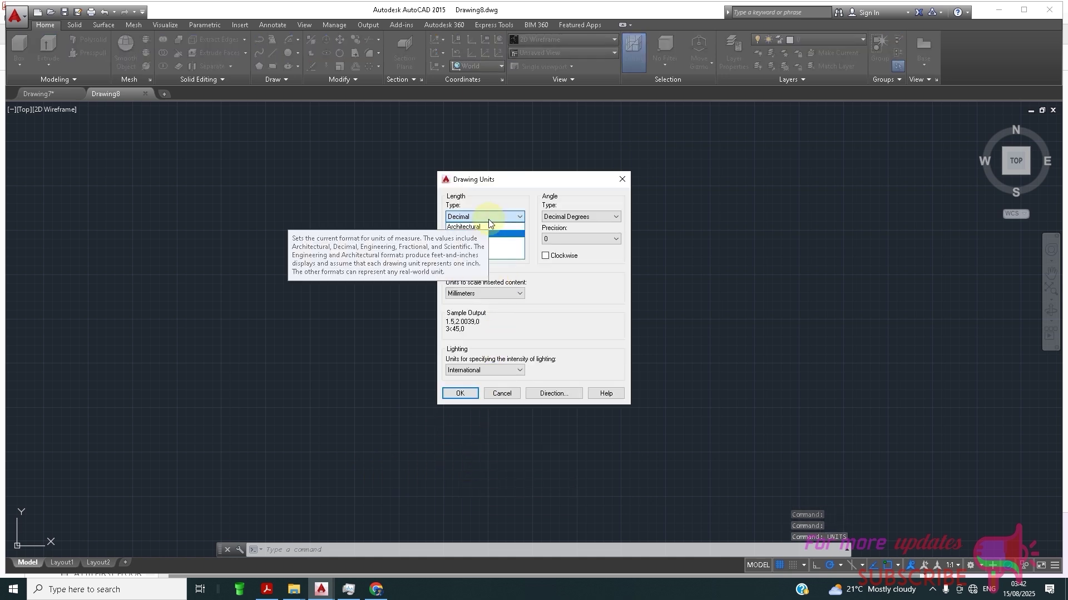
pyautogui.click(489, 227)
pyautogui.click(493, 239)
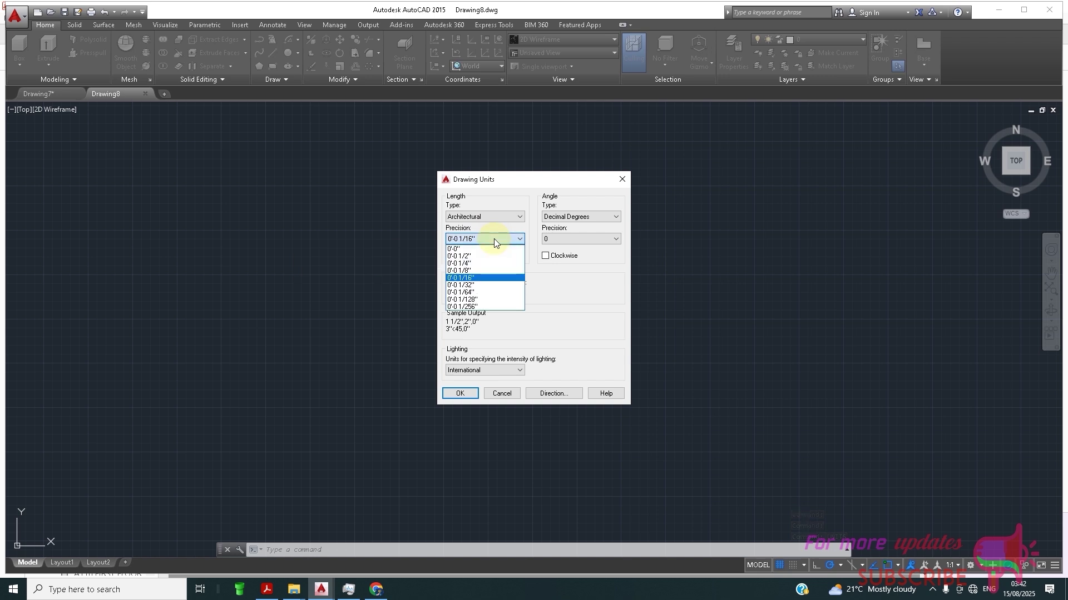
pyautogui.click(486, 249)
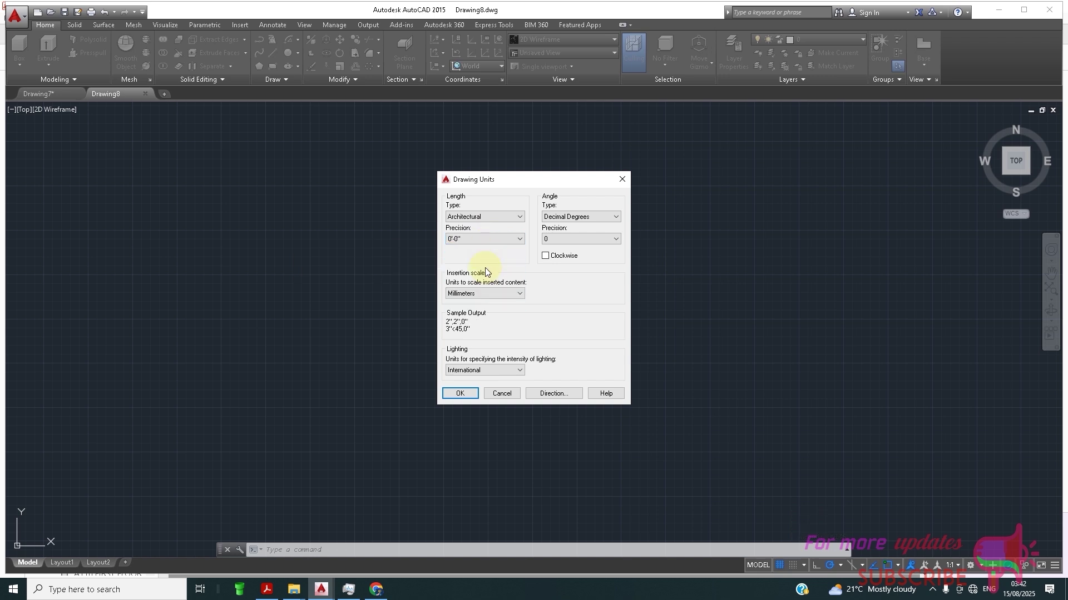
pyautogui.click(468, 396)
pyautogui.click(582, 324)
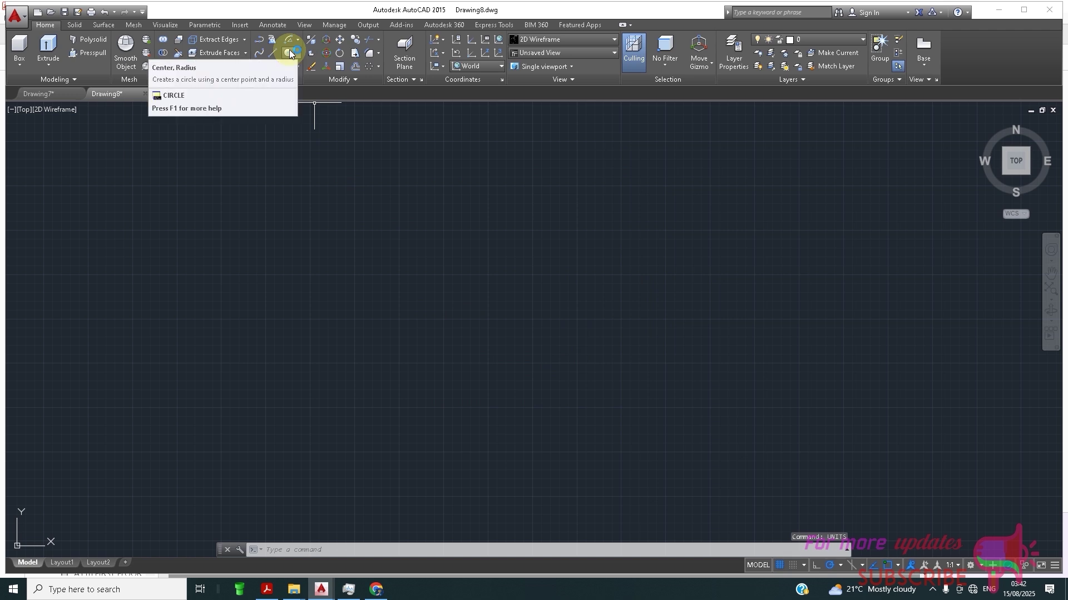
# - Draw a circle with a radius of 30" in the empty drawing area
pyautogui.click(289, 54)
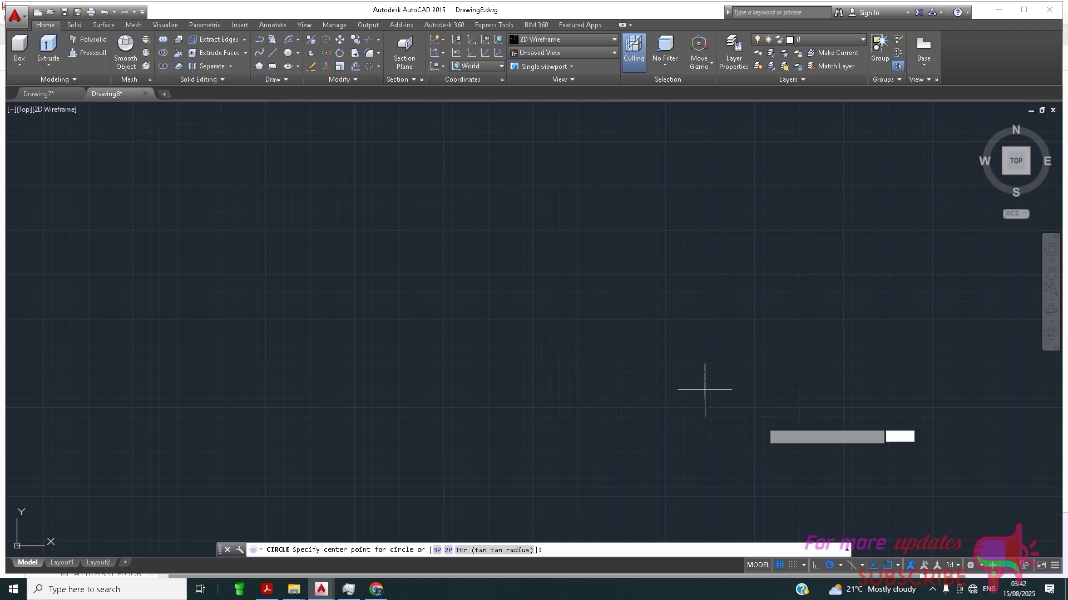
pyautogui.click(337, 299)
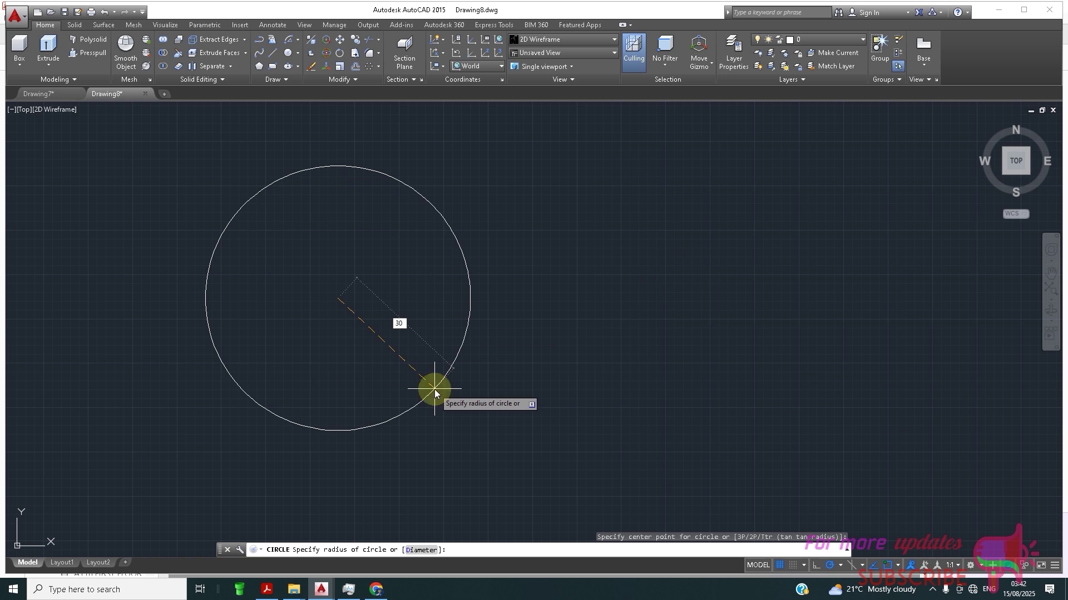
pyautogui.write('30"')
pyautogui.press('Return')
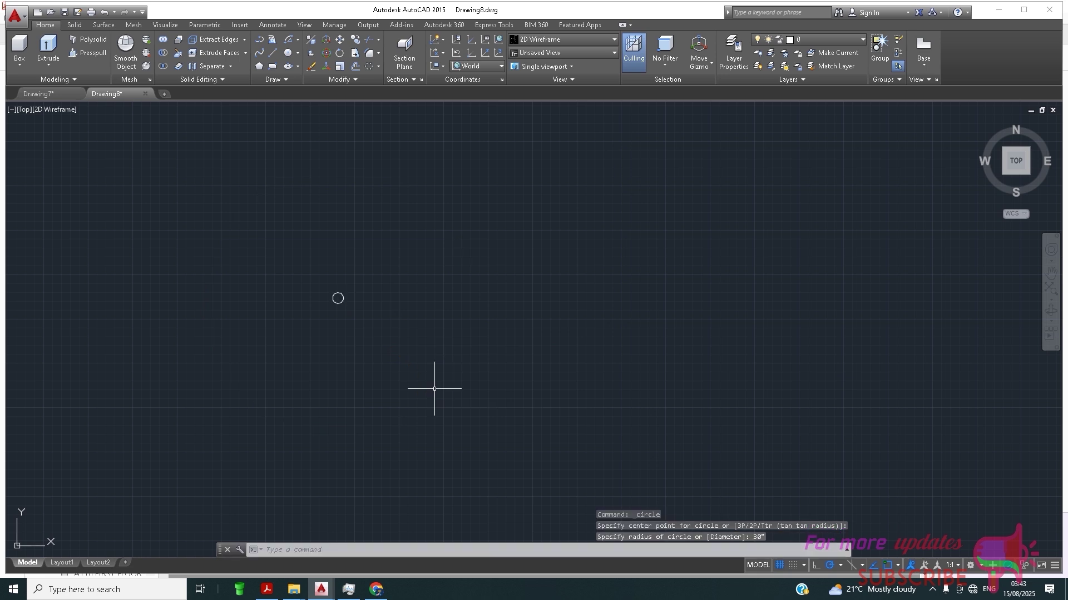
# - Draw a circle with a radius of 2.8' centred on the 30" circle
pyautogui.scroll(10, 305, 364)
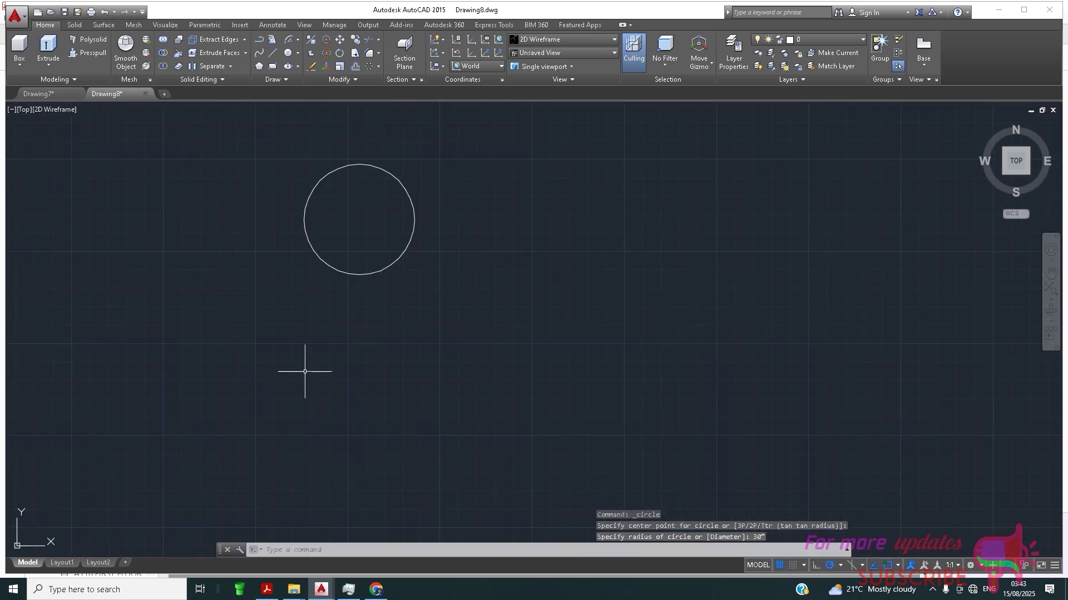
pyautogui.scroll(-2, 275, 425)
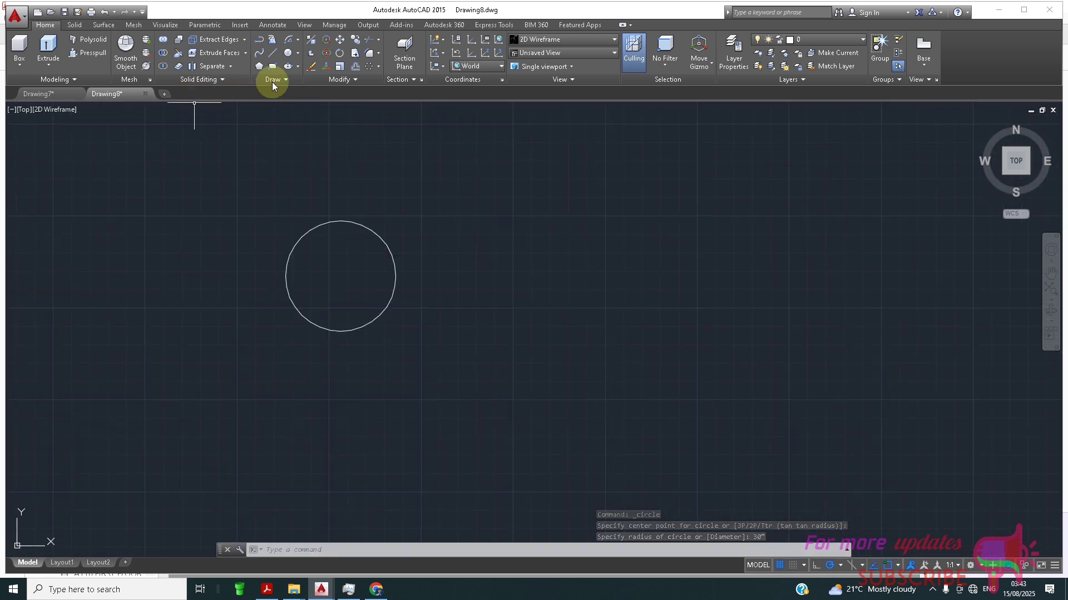
pyautogui.click(288, 52)
pyautogui.scroll(4, 346, 293)
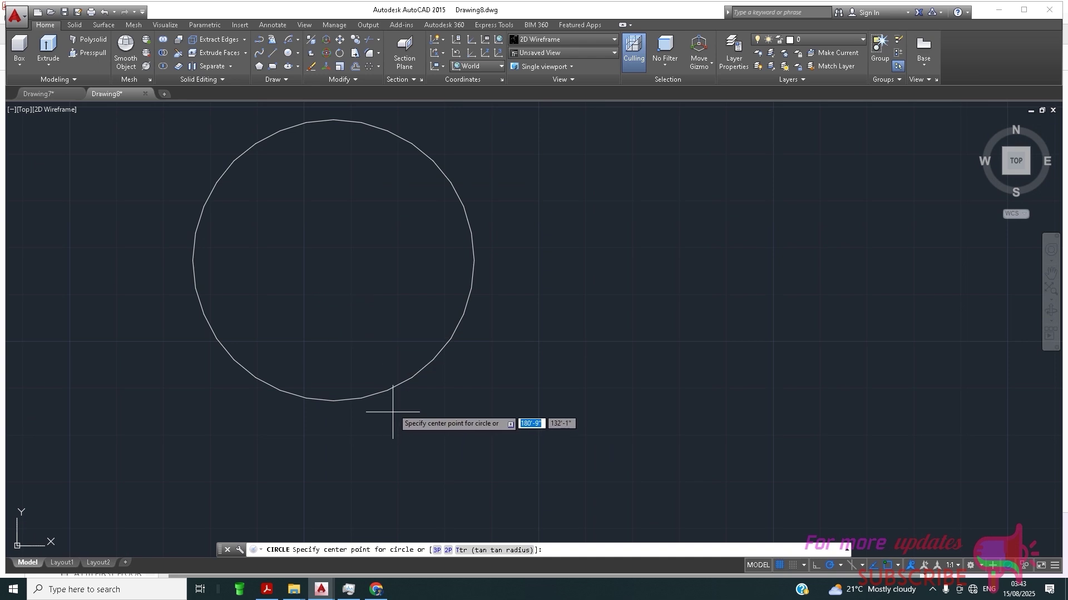
pyautogui.click(333, 260)
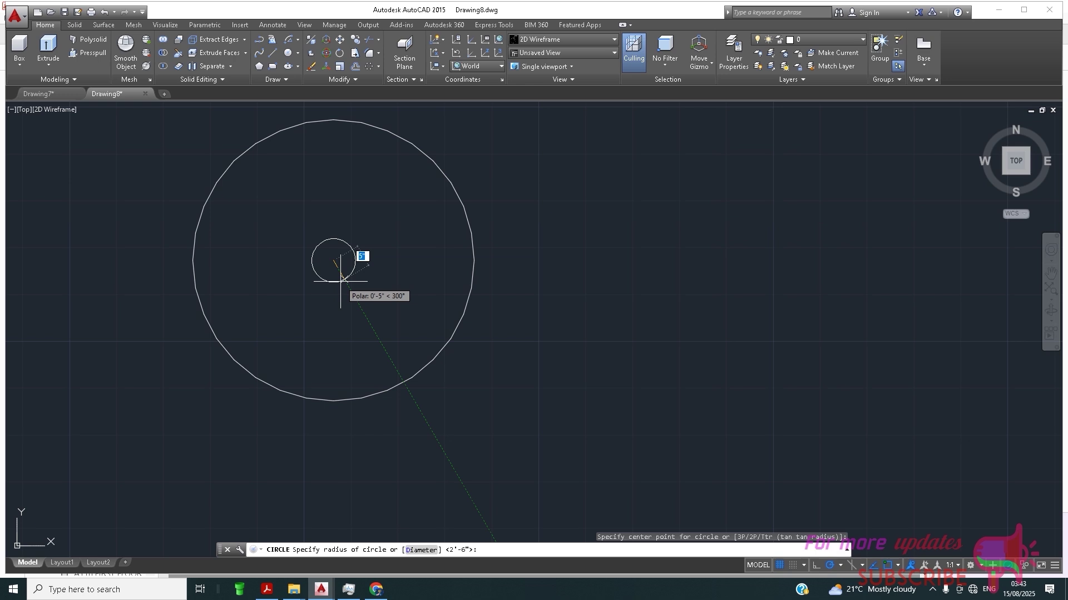
pyautogui.click(340, 282)
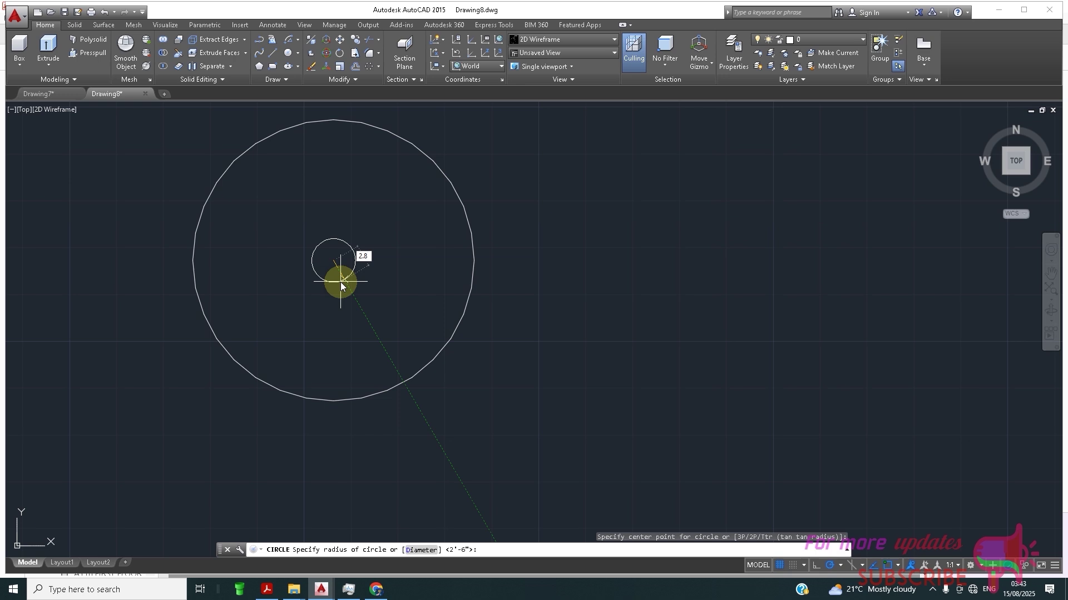
pyautogui.press('Return')
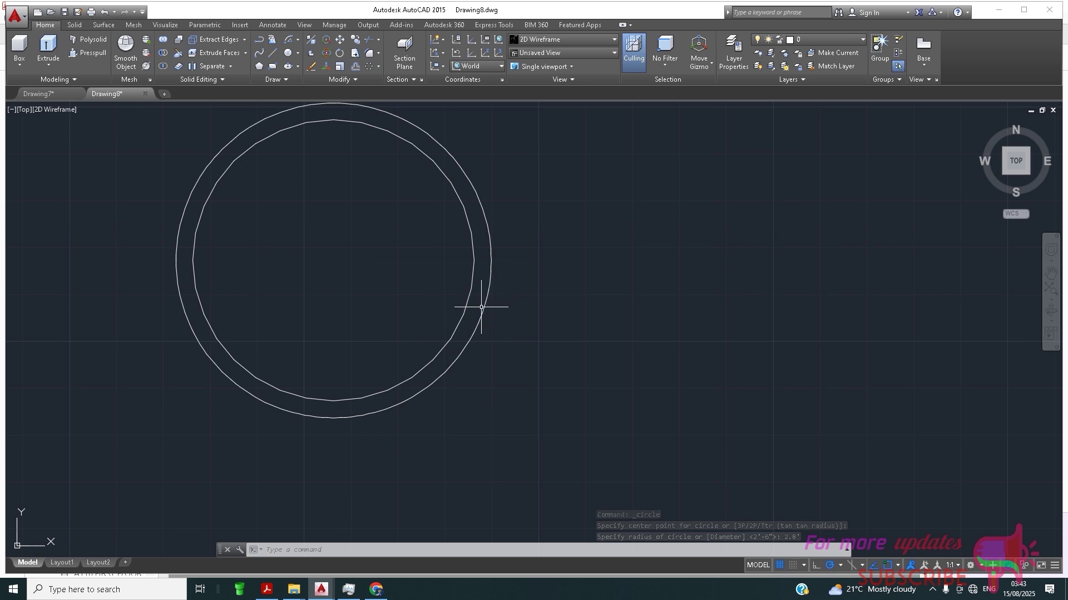
# - Draw a concentric inner circle with a radius of 2.8" and delete the 2.8' circle outside the 30" one
pyautogui.click(288, 53)
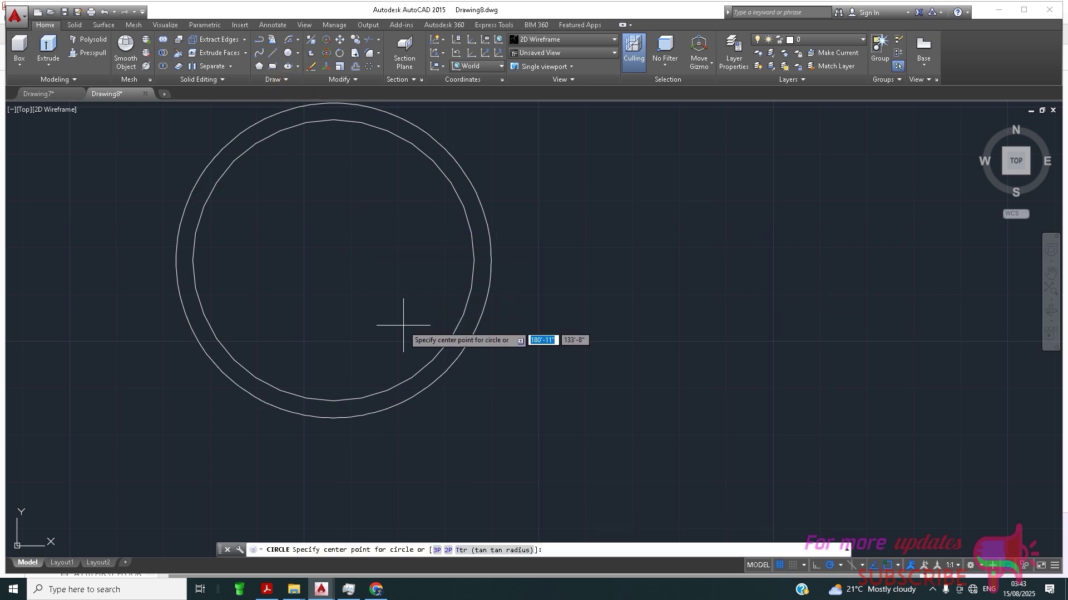
pyautogui.click(332, 260)
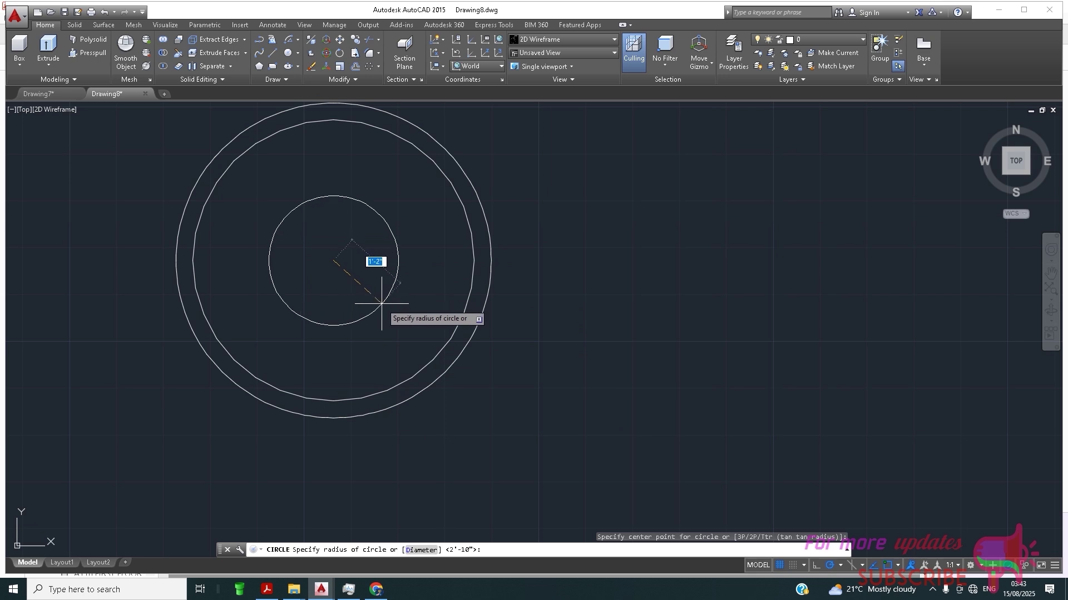
pyautogui.click(363, 279)
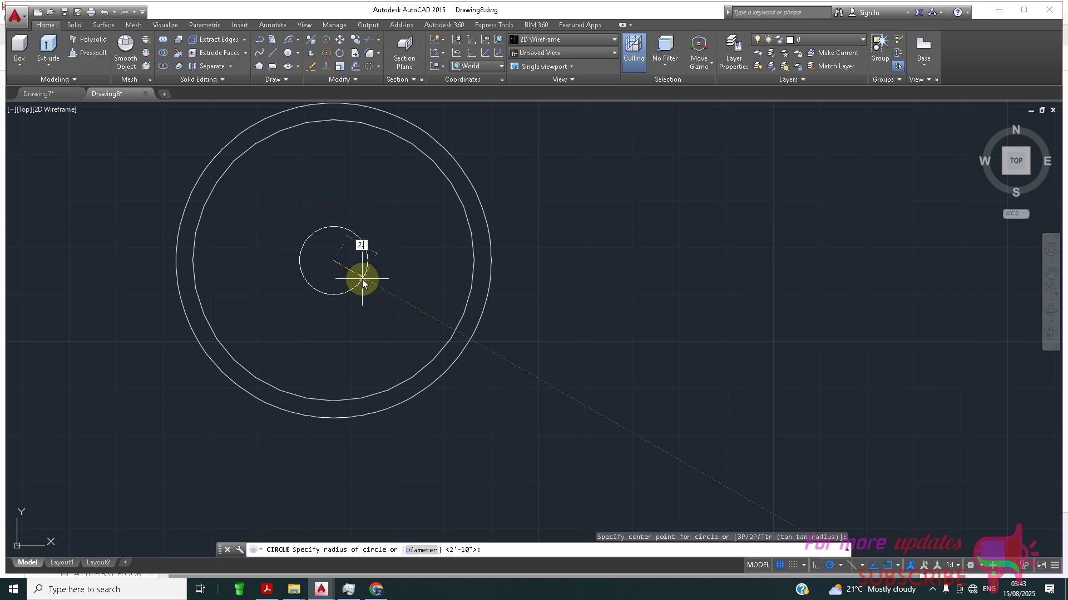
pyautogui.write('2.8')
pyautogui.press('Return')
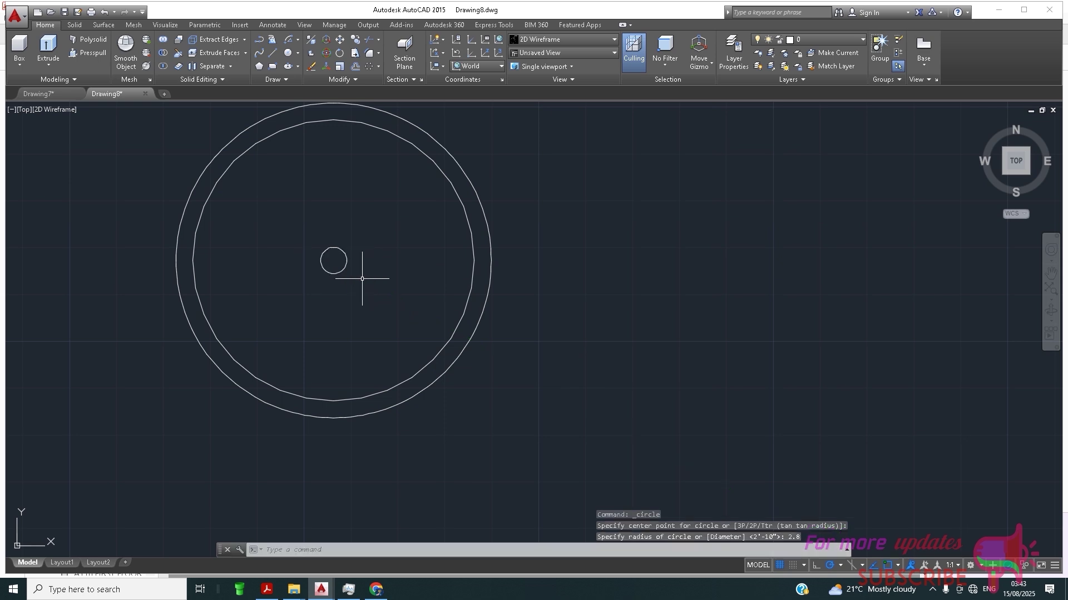
pyautogui.click(487, 298)
pyautogui.press('Delete')
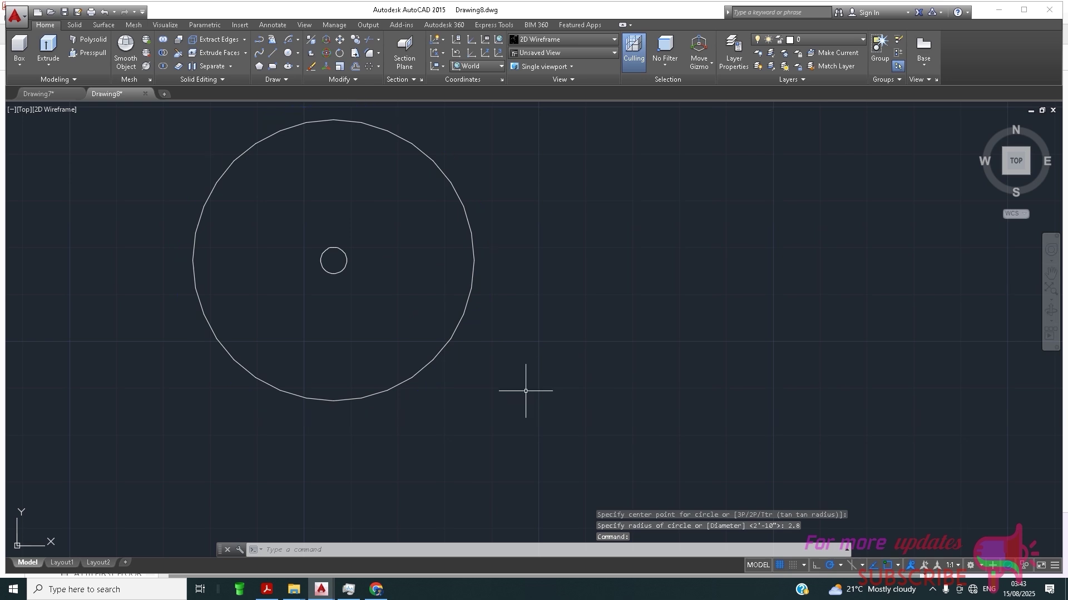
# - Check the outer circle's radius with a radius dimension, without placing it
pyautogui.scroll(-2, 417, 369)
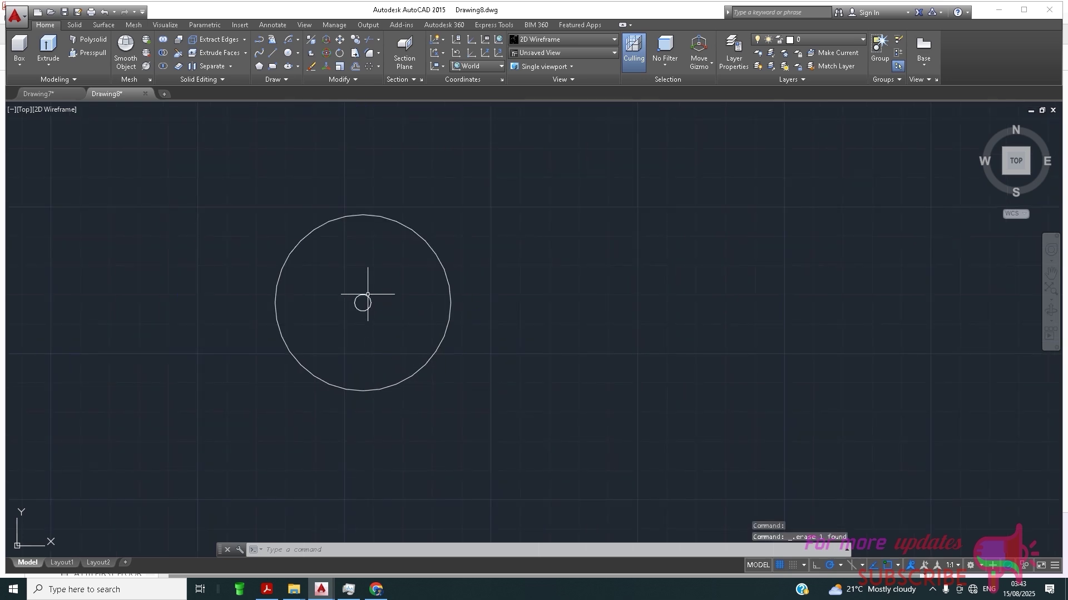
pyautogui.scroll(4, 358, 273)
pyautogui.scroll(-2, 354, 276)
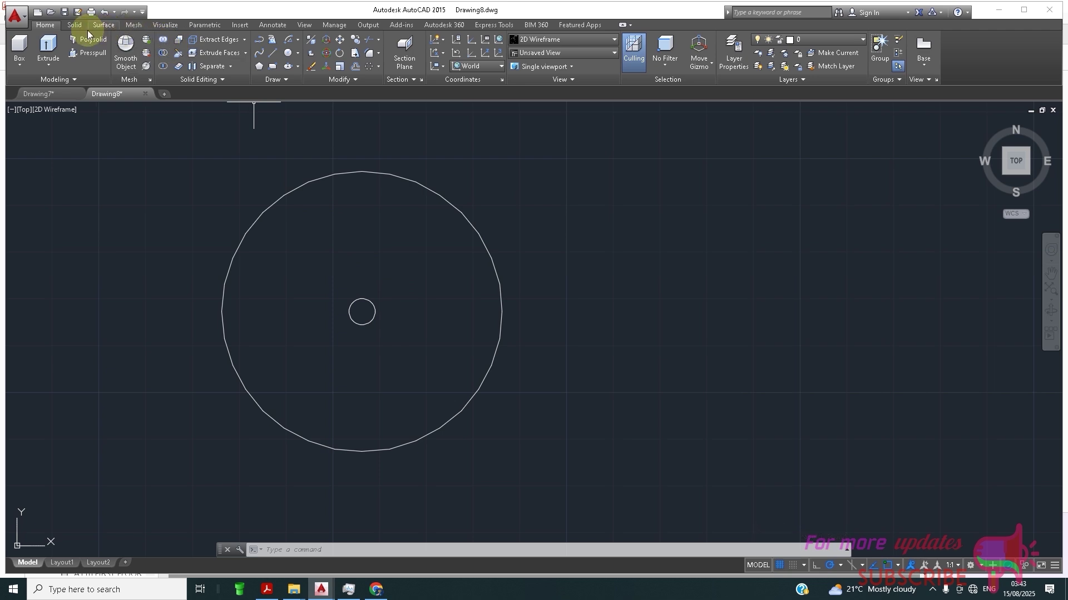
pyautogui.click(278, 25)
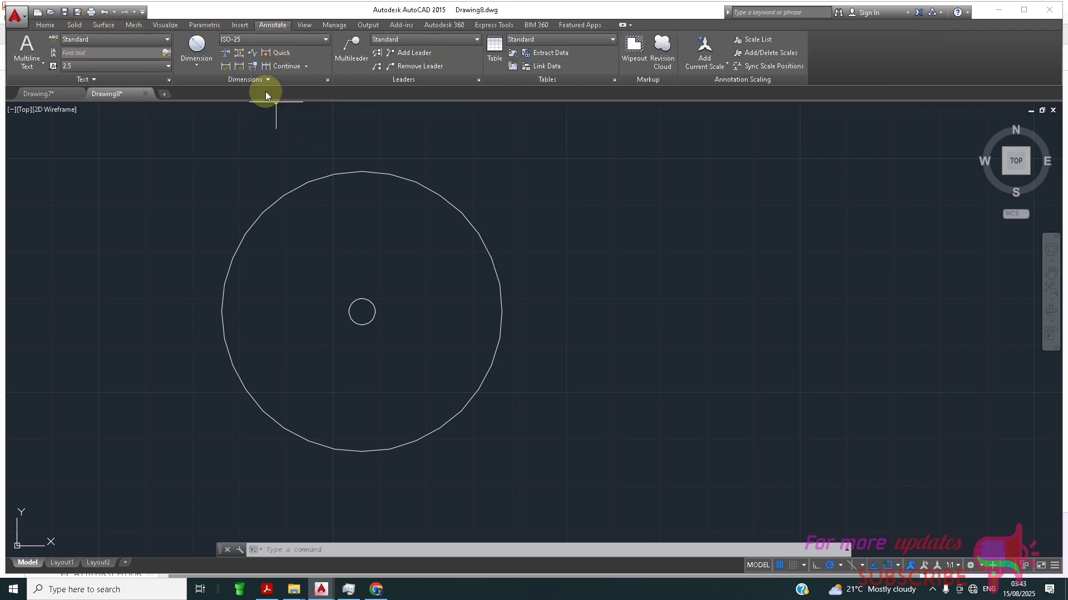
pyautogui.click(197, 64)
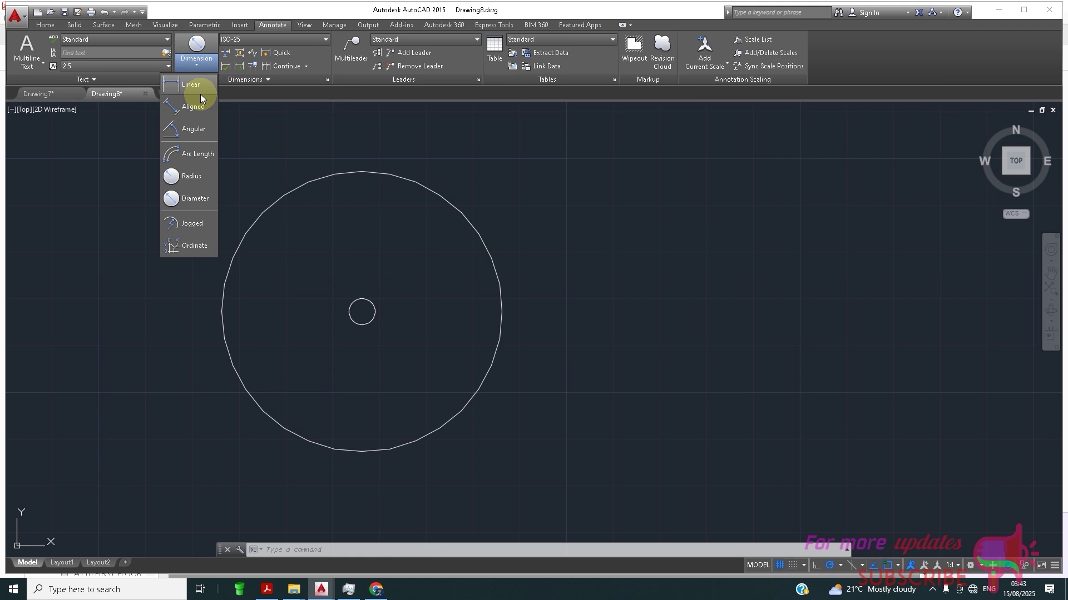
pyautogui.click(196, 182)
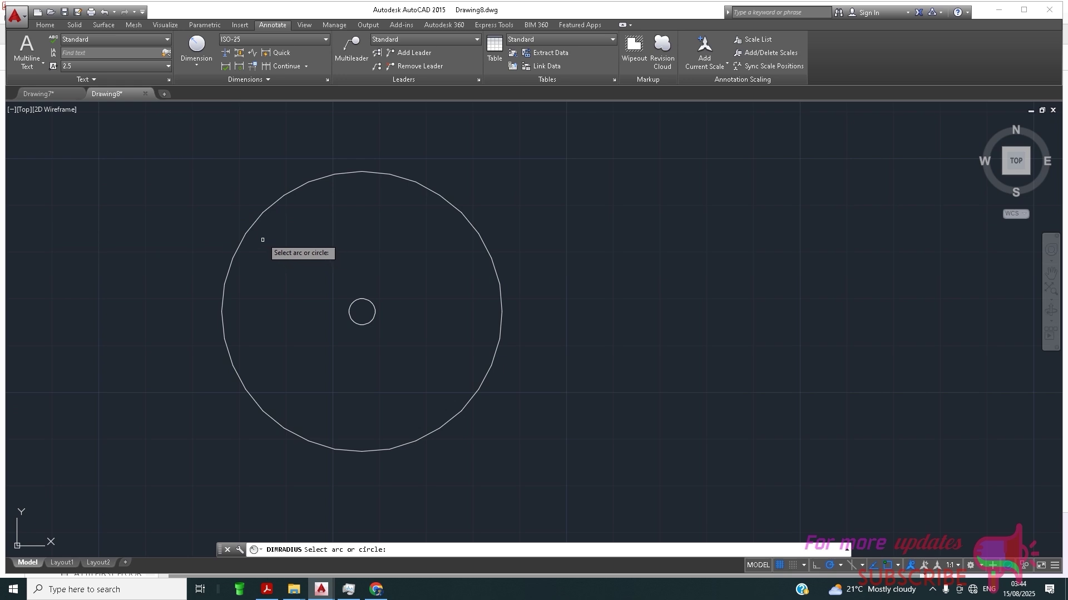
pyautogui.click(251, 229)
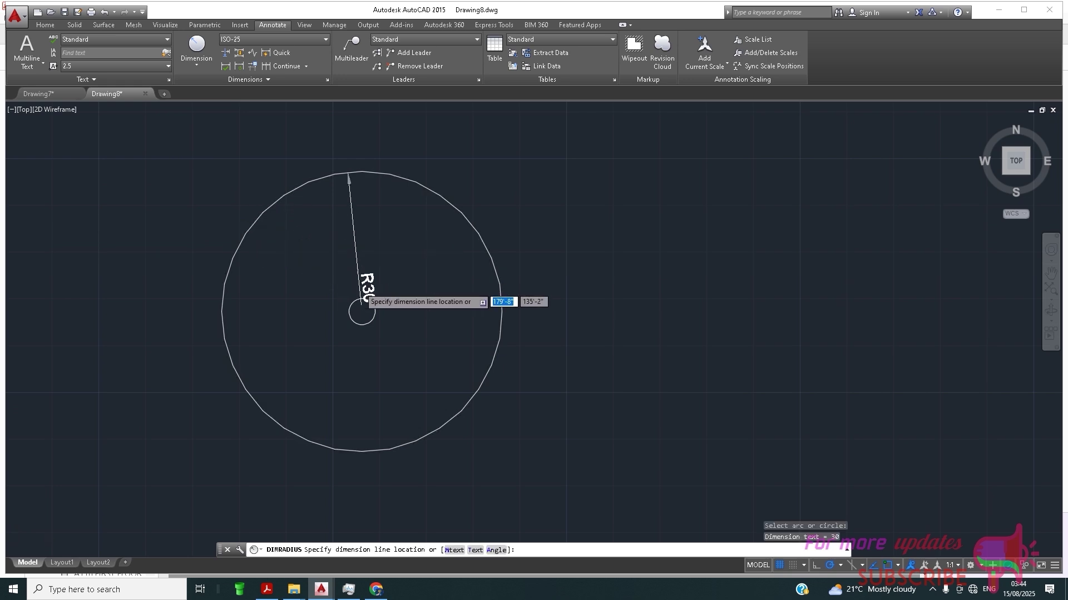
pyautogui.scroll(4, 362, 286)
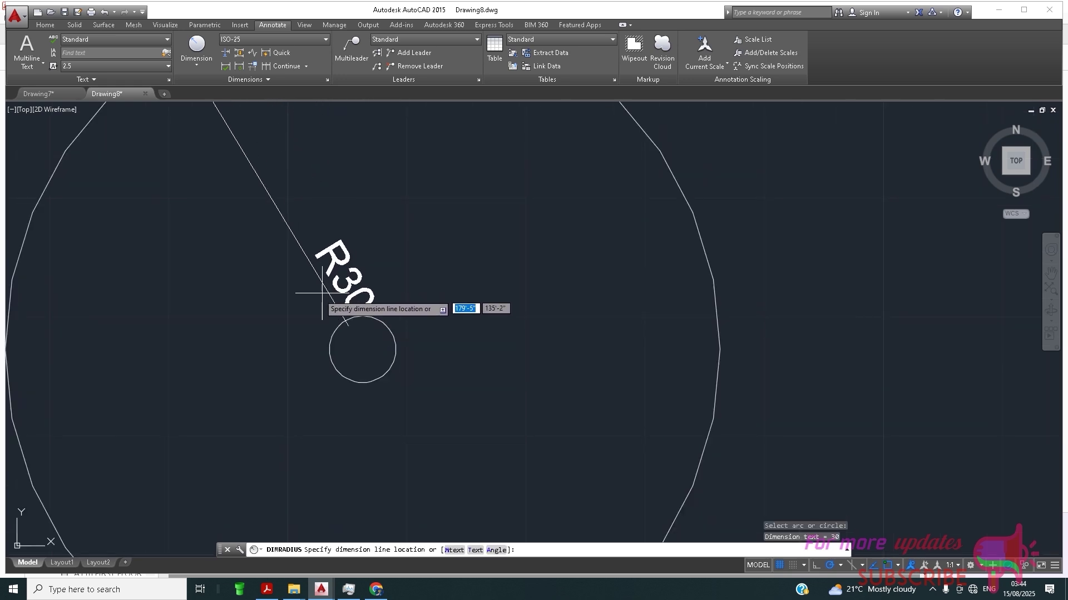
pyautogui.press('Escape')
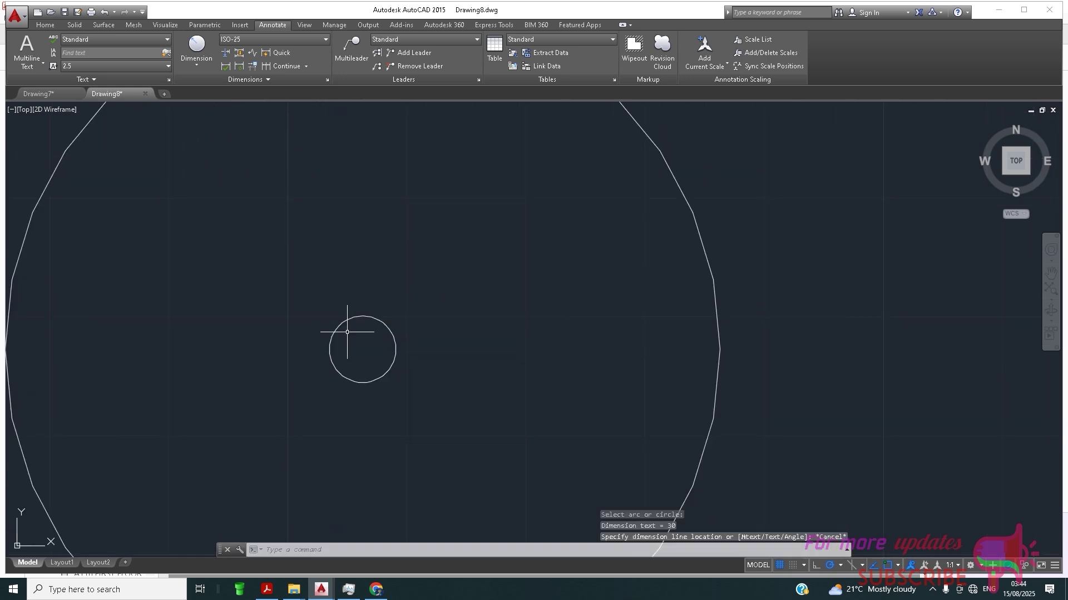
# - Check the small inner circle's radius with a radius dimension, without placing it
pyautogui.click(205, 68)
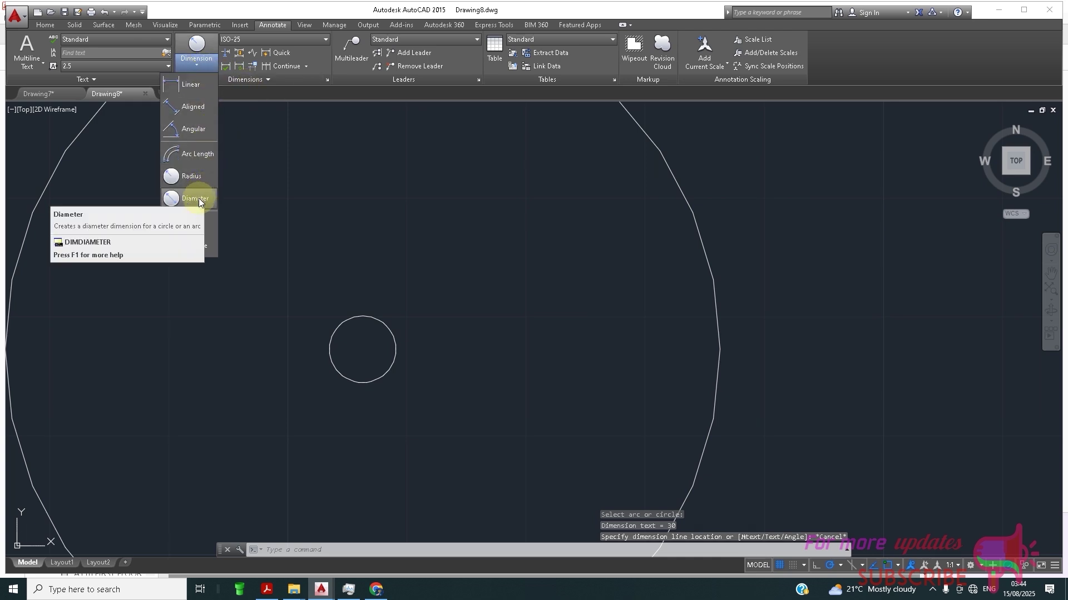
pyautogui.click(191, 177)
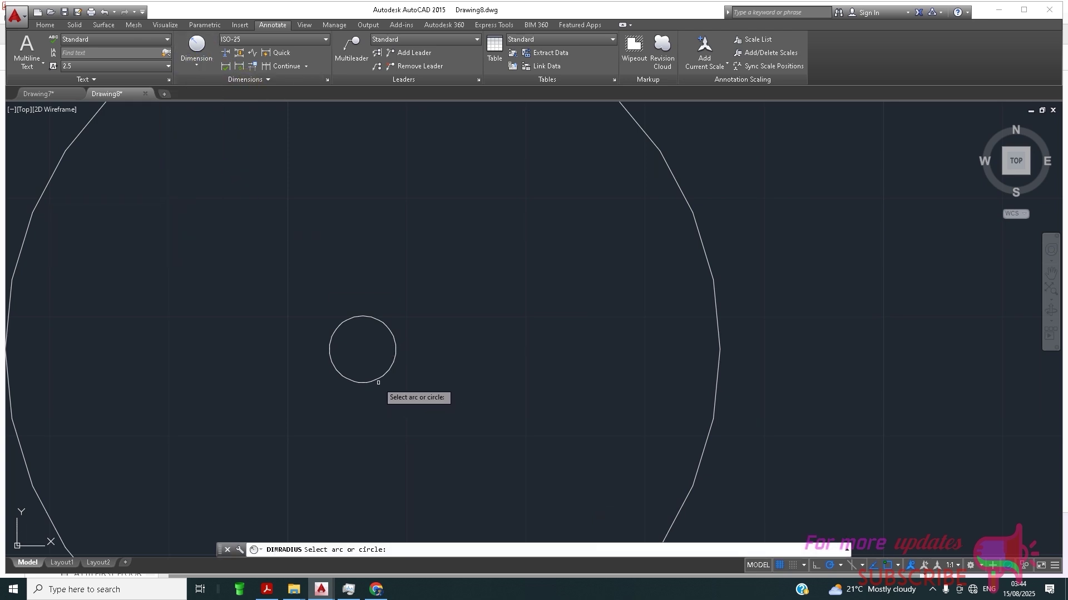
pyautogui.click(378, 382)
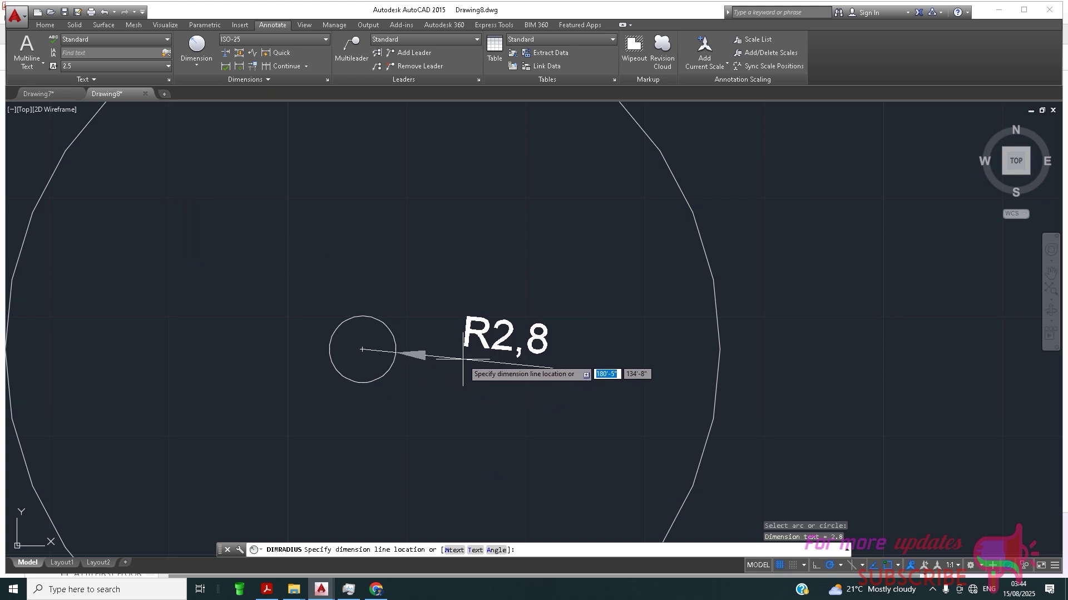
pyautogui.press('Escape')
pyautogui.scroll(-6, 381, 267)
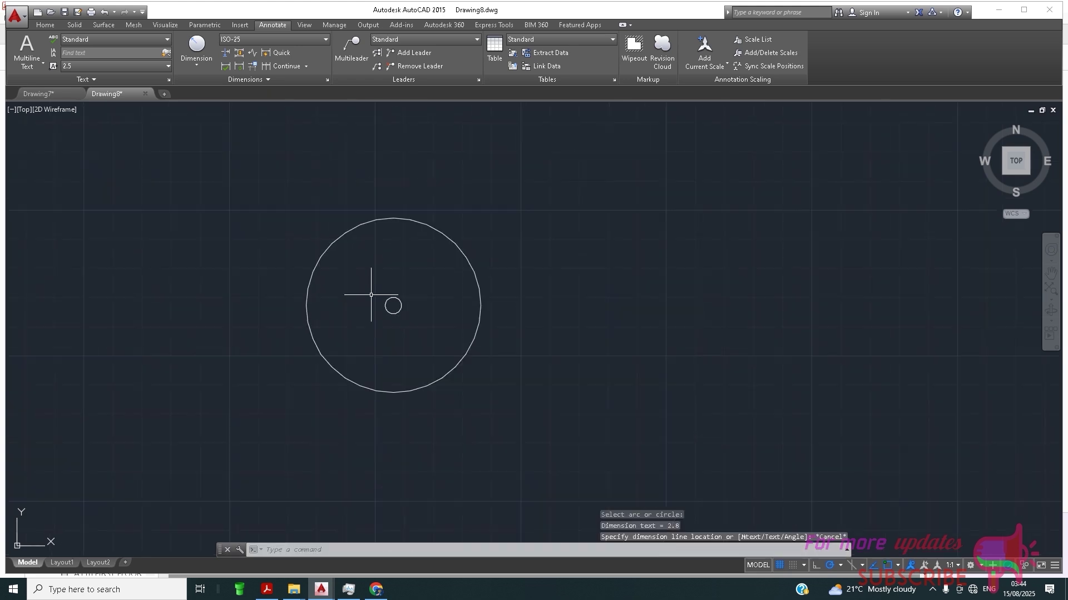
pyautogui.scroll(2, 439, 344)
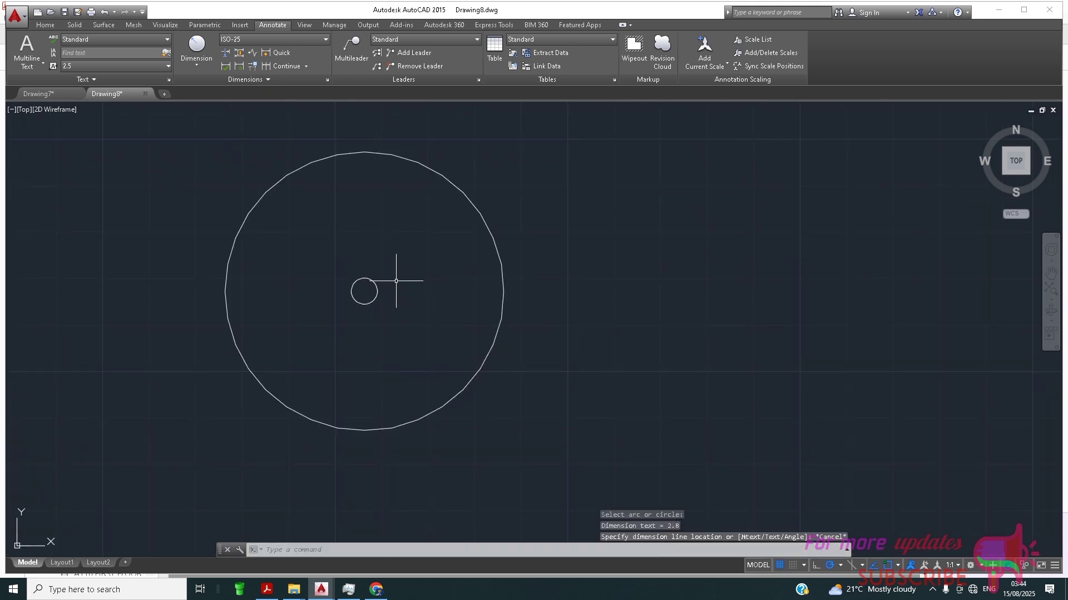
# - Draw a straight radial line from the inner circle's east side to the outer circle
pyautogui.click(56, 25)
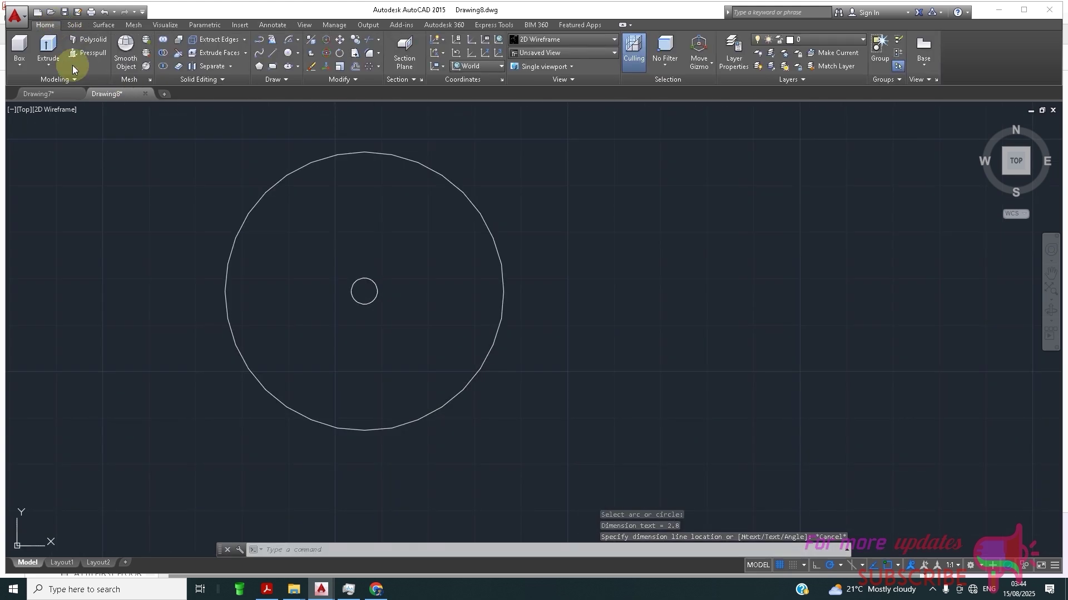
pyautogui.click(278, 58)
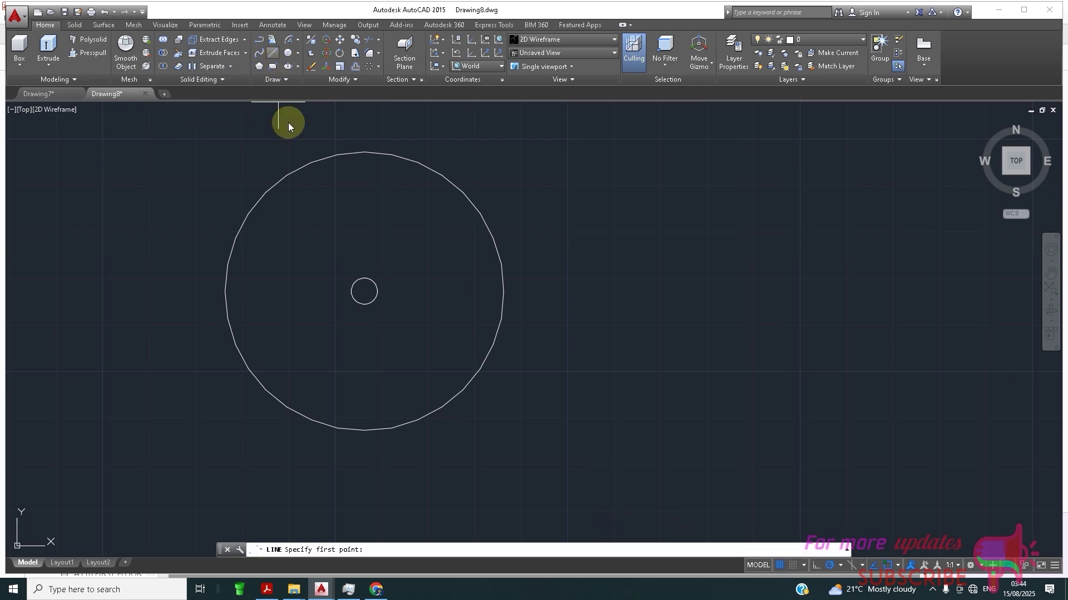
pyautogui.click(376, 290)
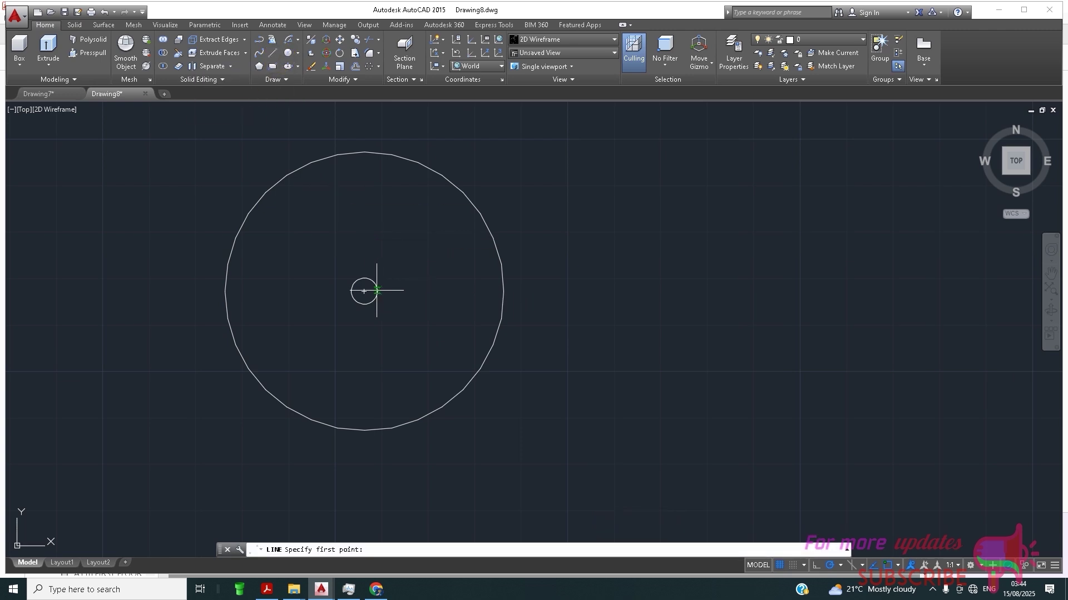
pyautogui.click(503, 290)
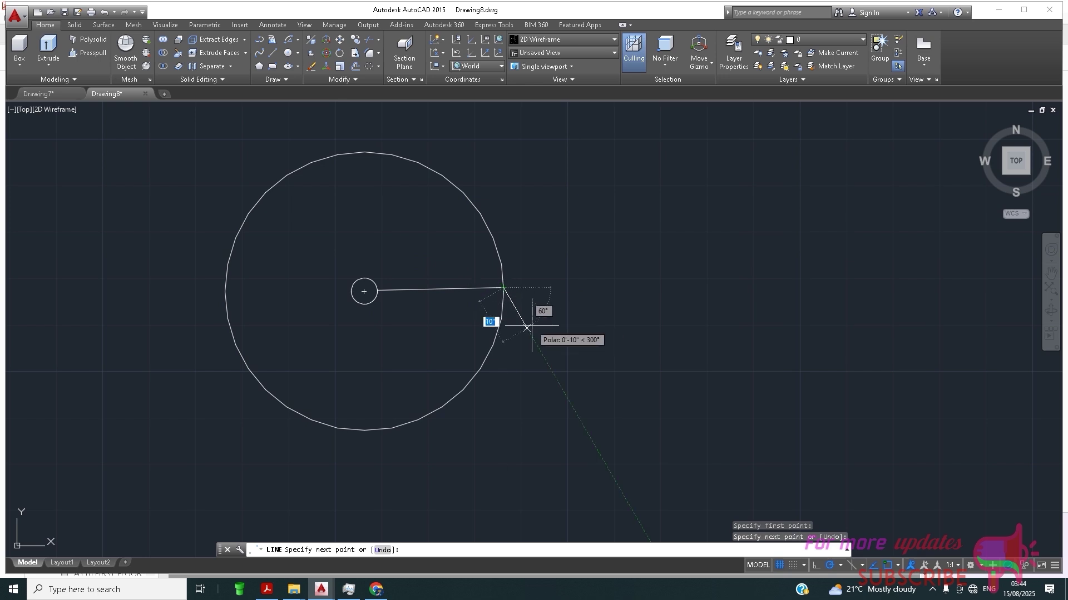
pyautogui.rightClick(531, 326)
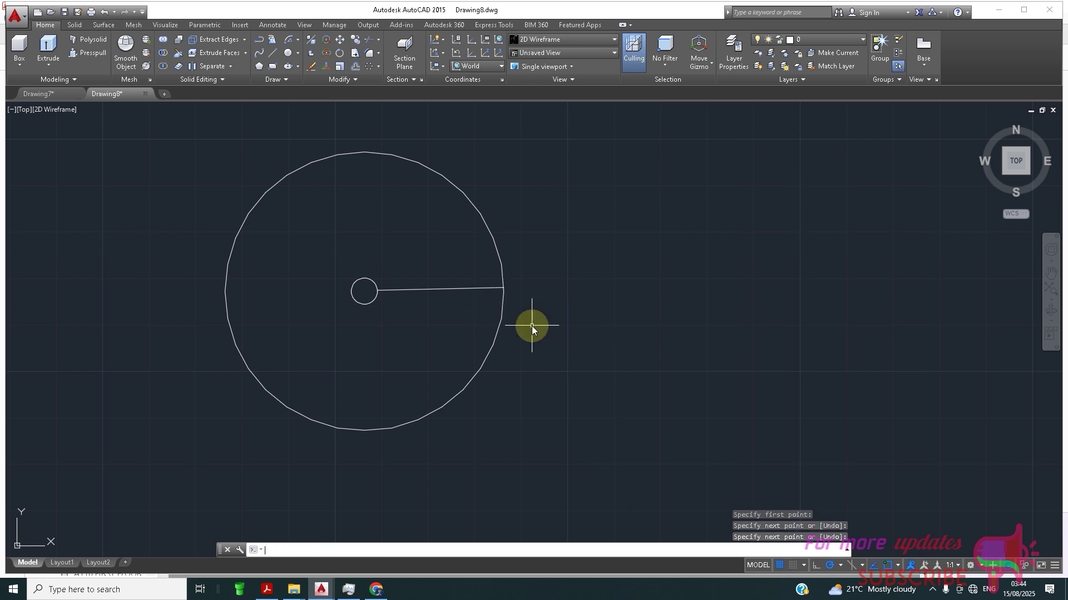
# - Create a polar array of the radial line around the common centre of the circles
pyautogui.scroll(2, 369, 280)
pyautogui.scroll(-2, 353, 305)
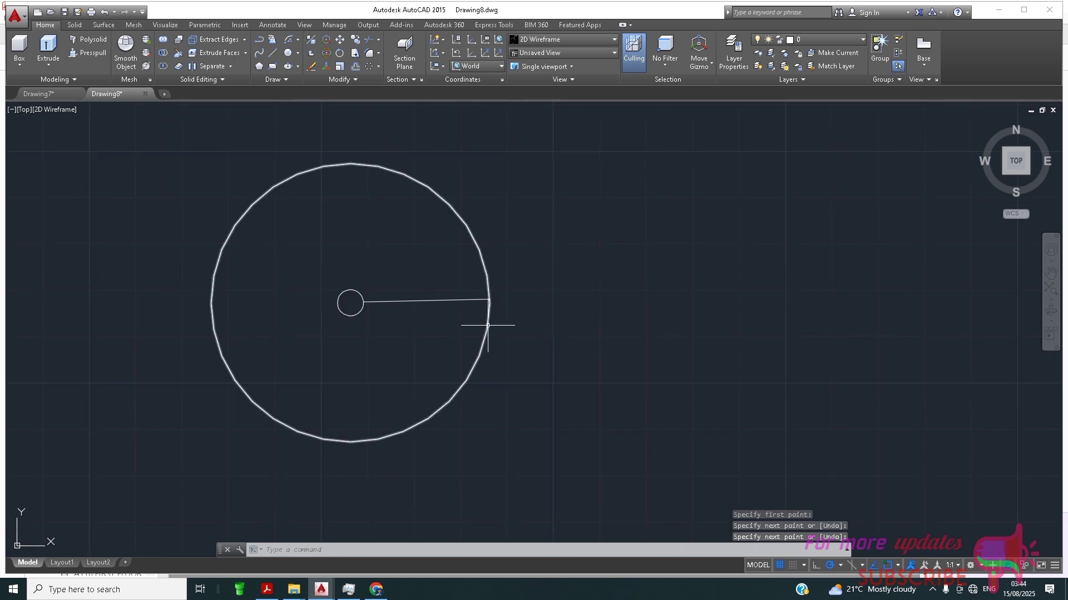
pyautogui.write('ARR')
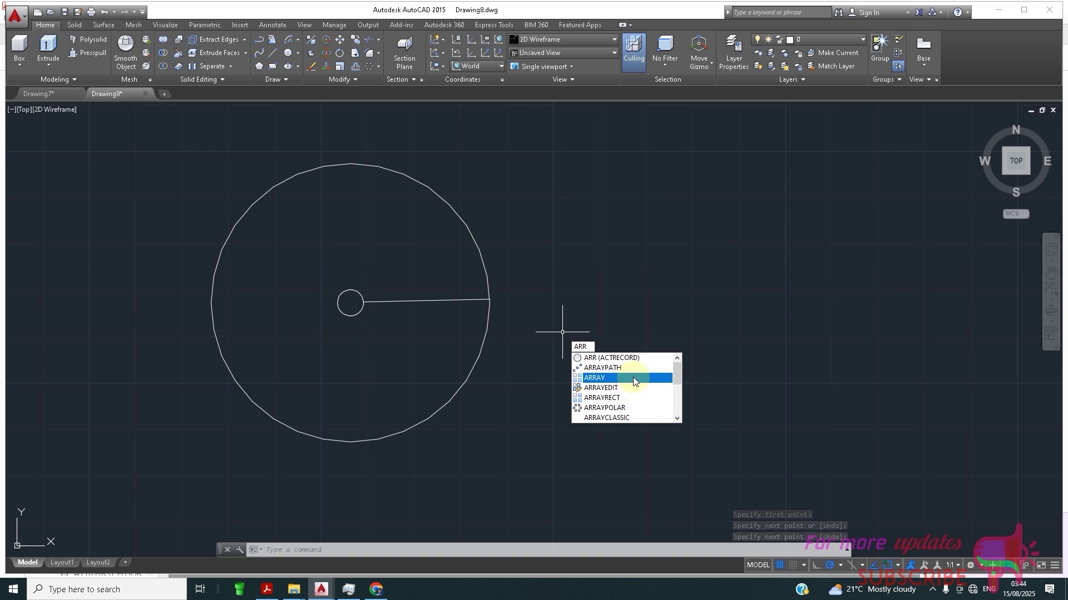
pyautogui.click(614, 410)
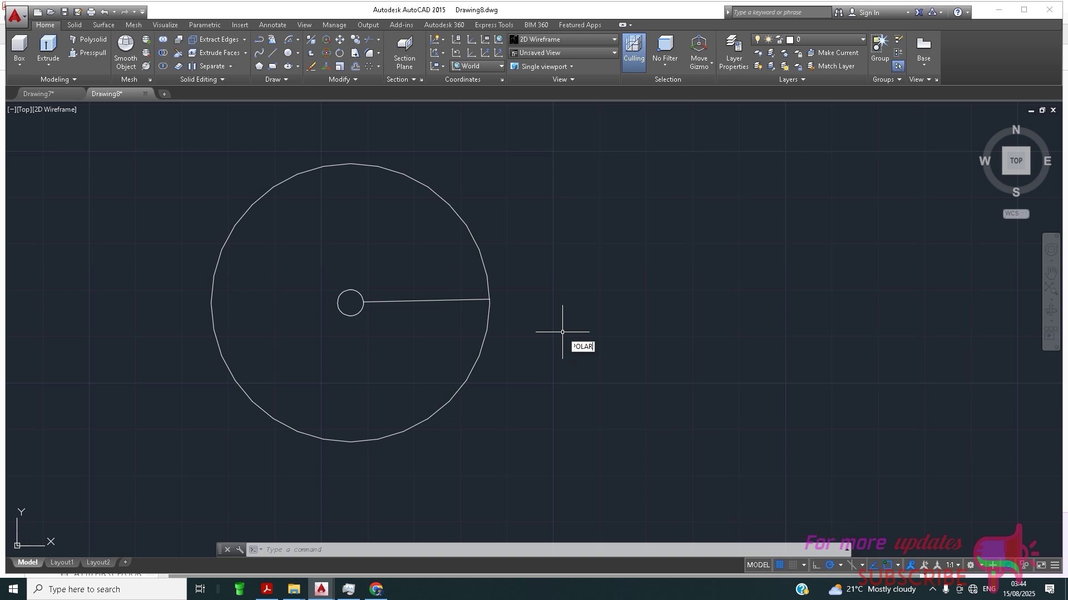
pyautogui.click(413, 303)
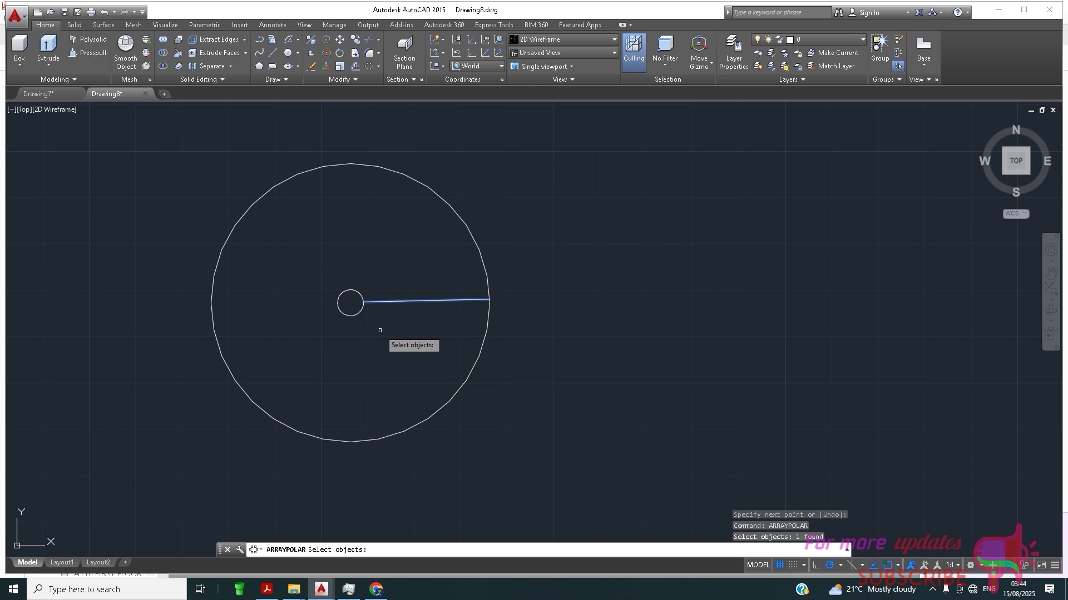
pyautogui.press('Return')
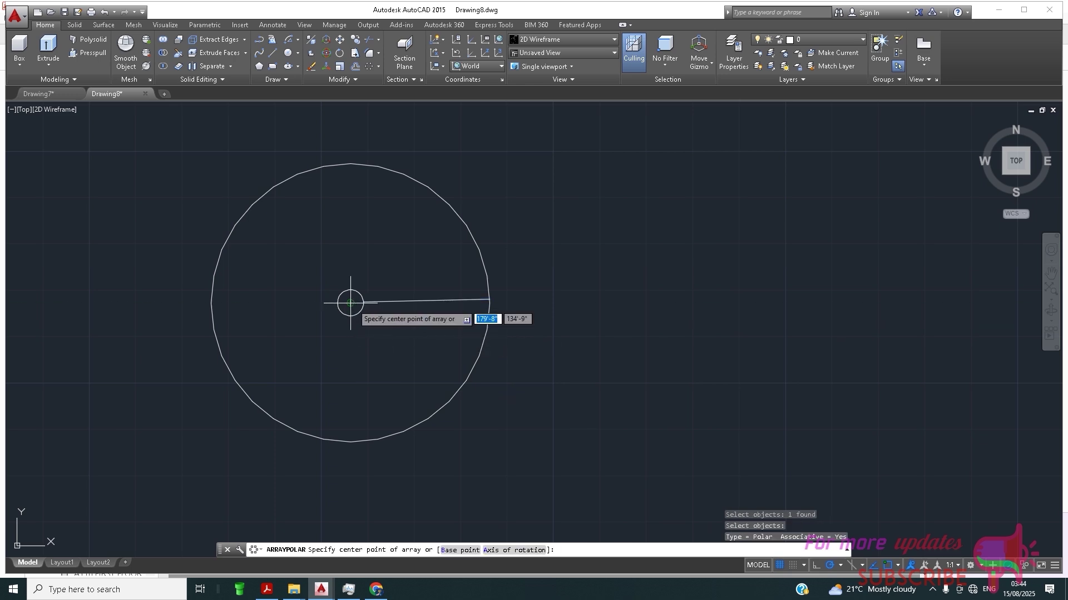
pyautogui.click(352, 304)
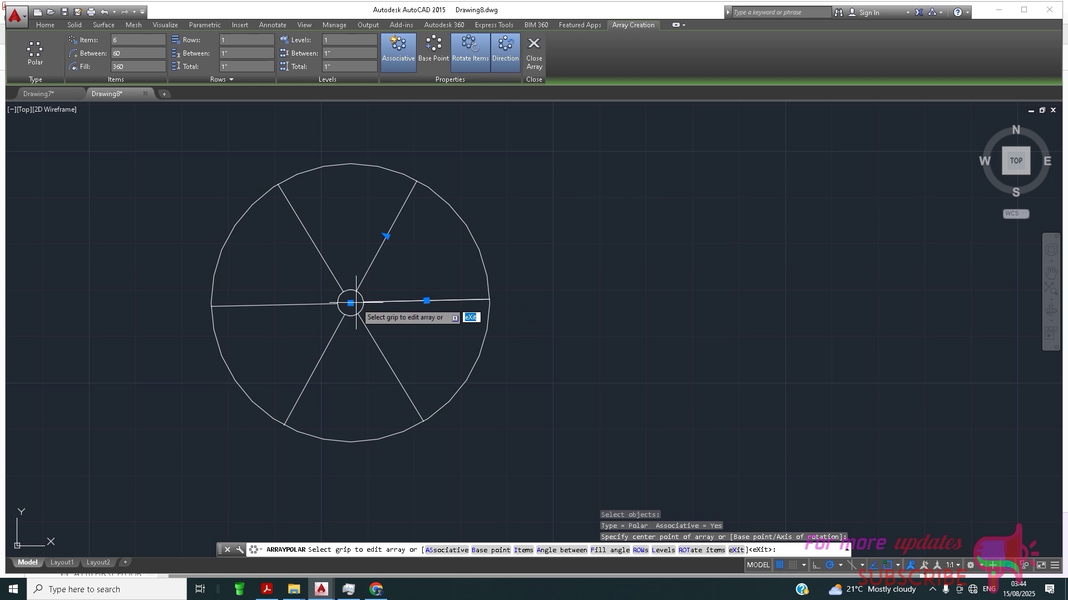
pyautogui.press('Return')
# - Set the polar array's item count to 15 and finish editing the array
pyautogui.click(377, 346)
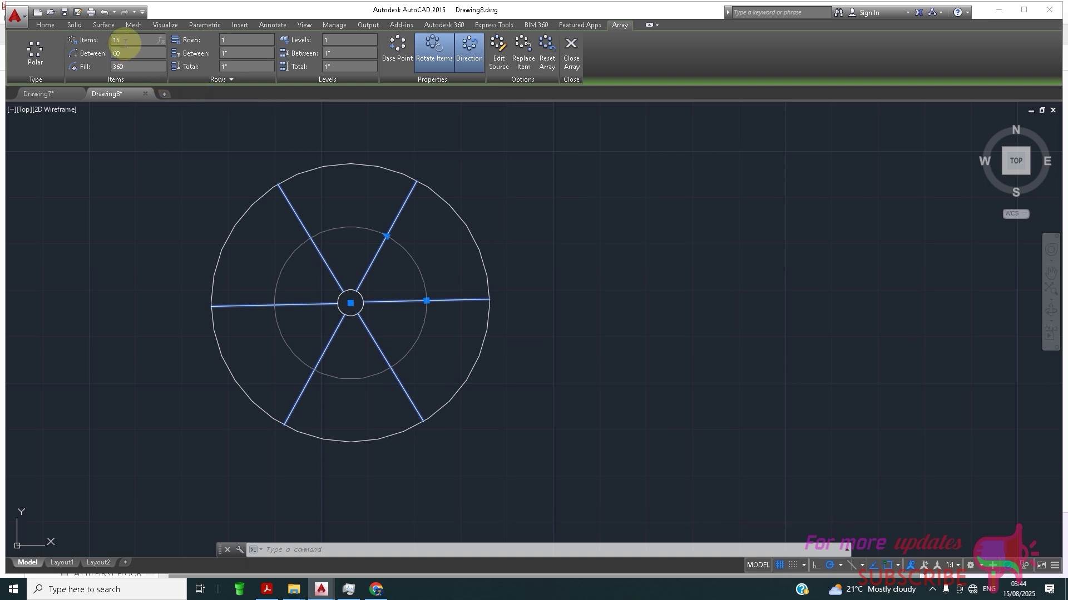
pyautogui.press('Tab')
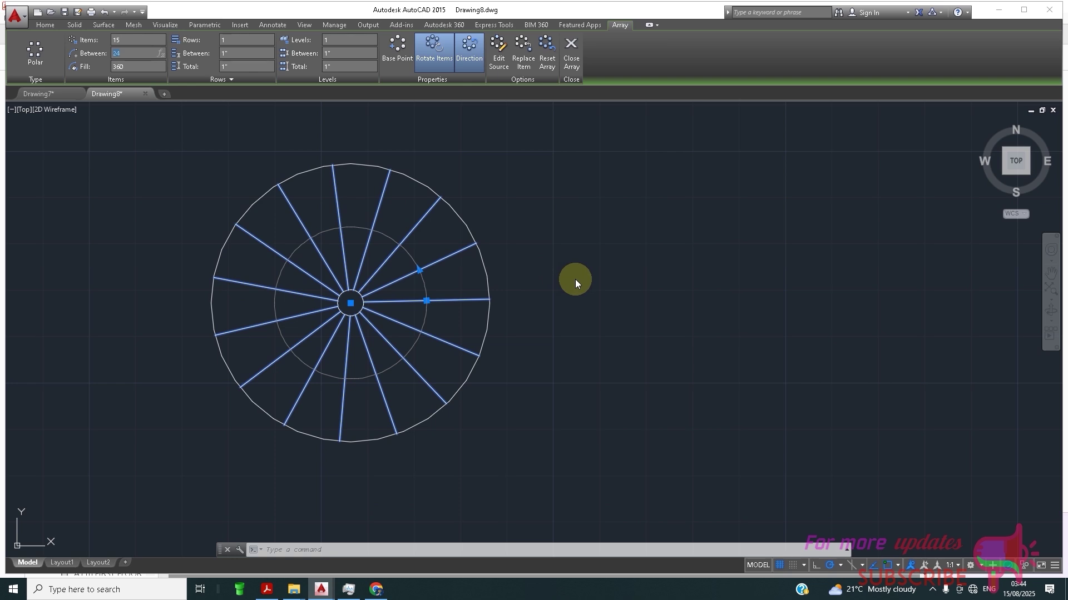
pyautogui.click(575, 279)
pyautogui.scroll(-4, 553, 317)
pyautogui.click(571, 58)
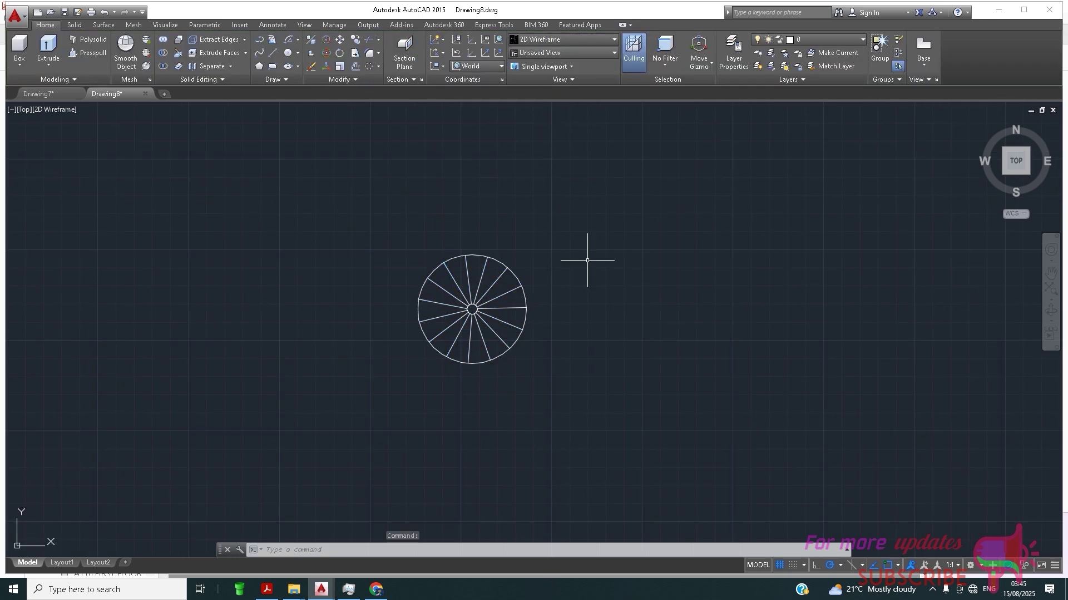
# - Explode the polar array of radial lines into separate lines
pyautogui.scroll(4, 554, 328)
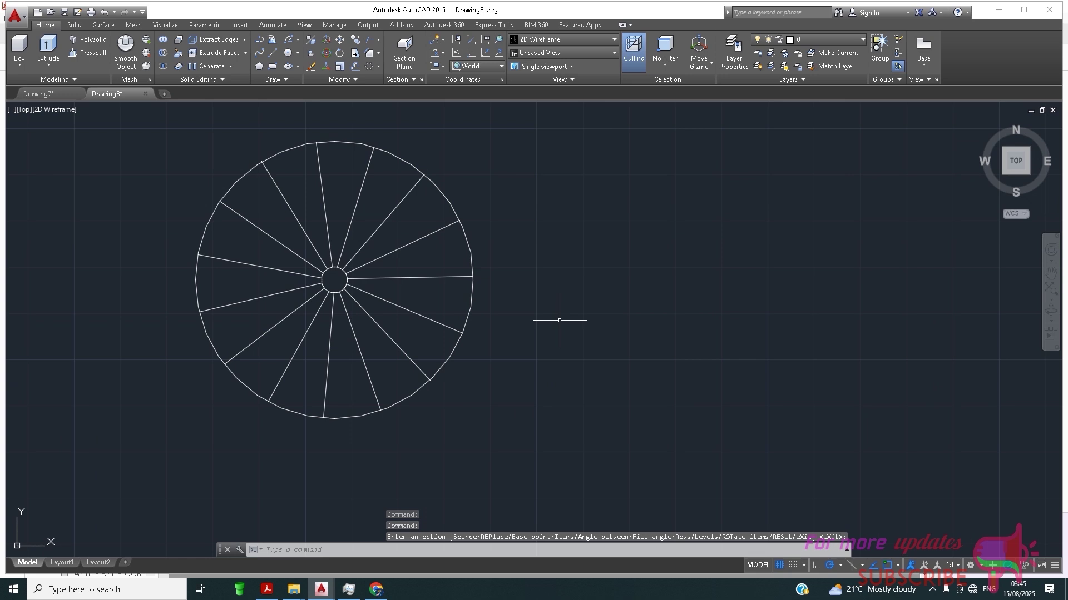
pyautogui.click(448, 306)
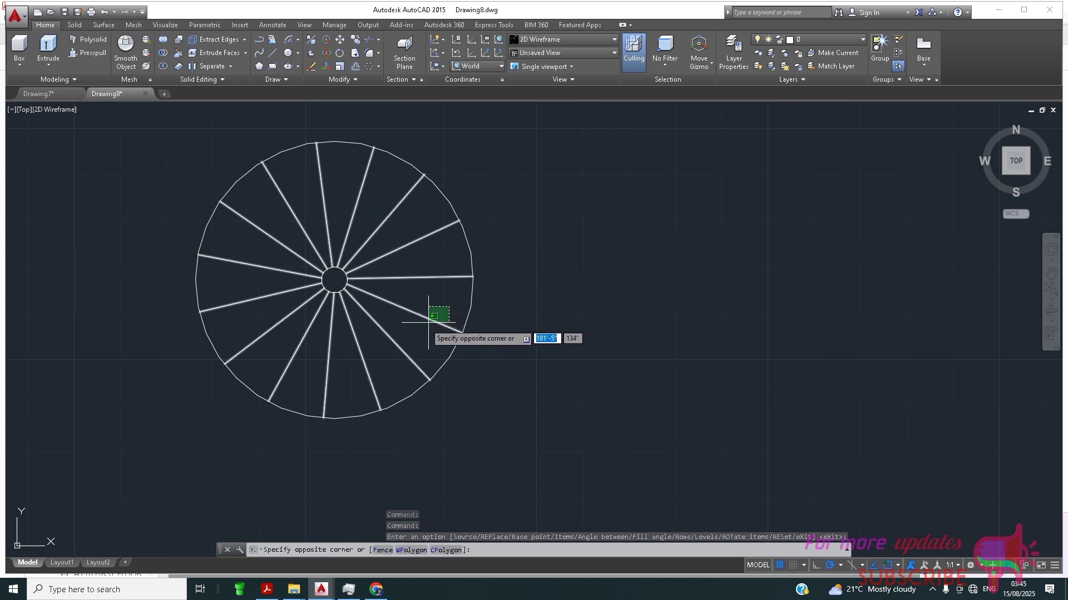
pyautogui.click(428, 322)
pyautogui.write('EX')
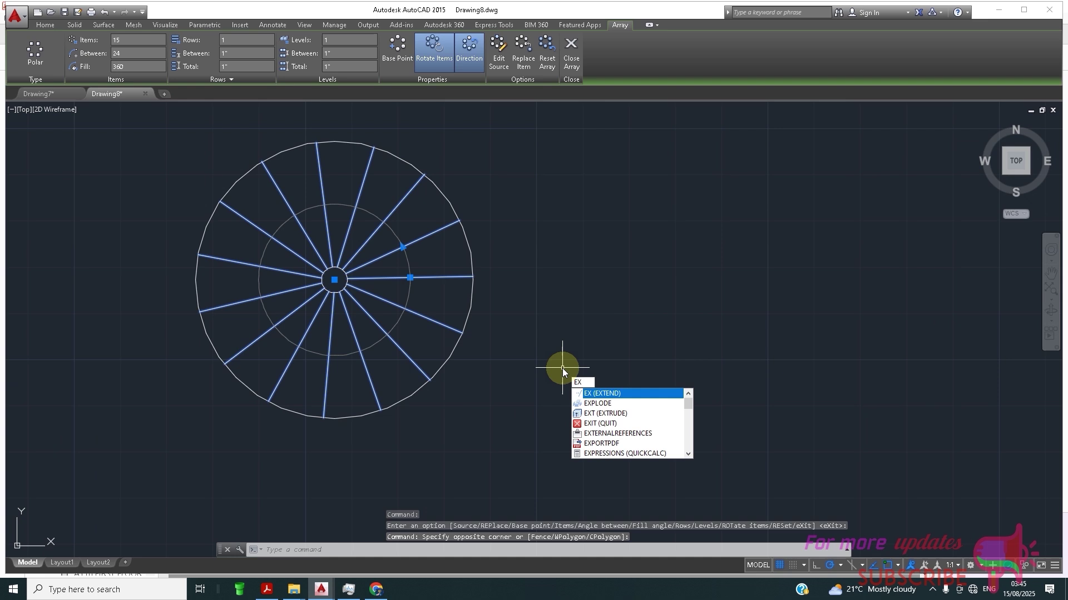
pyautogui.click(617, 404)
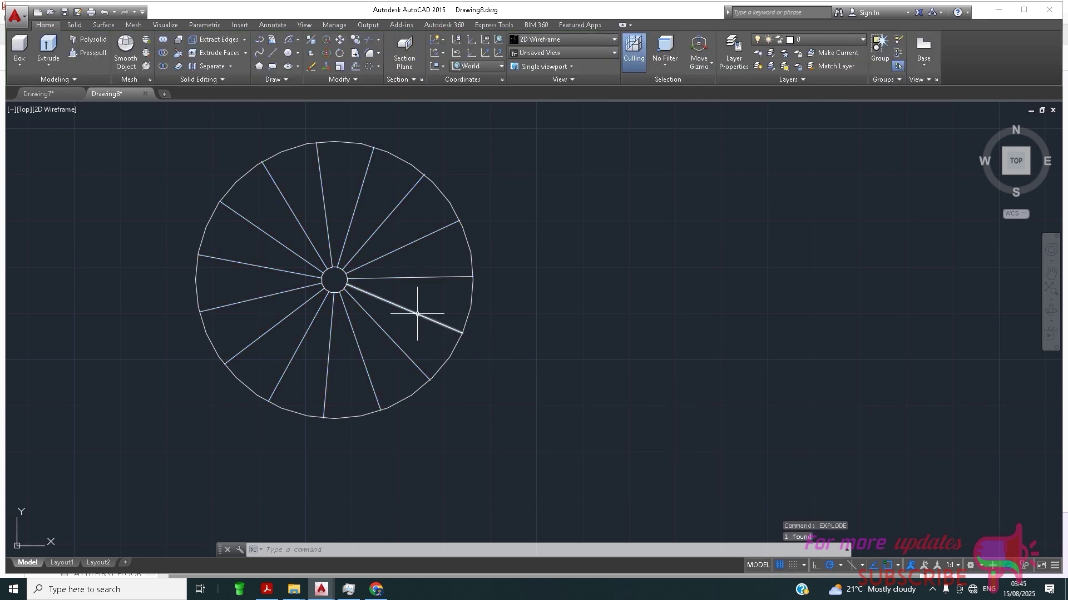
# - Delete all radial lines except the nearly horizontal one on the east side and the adjacent one just below it
pyautogui.click(406, 335)
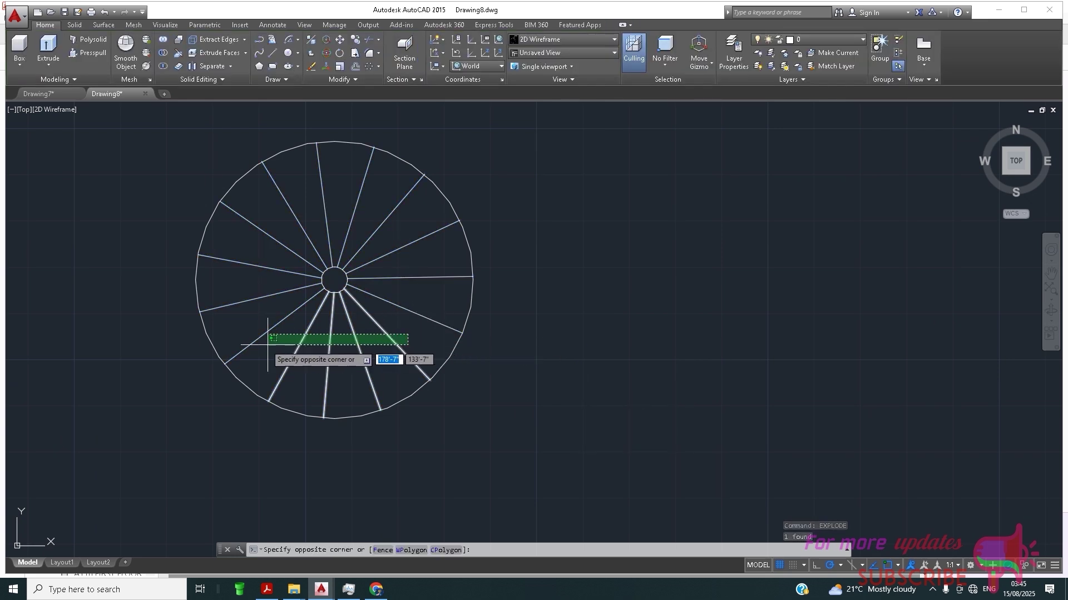
pyautogui.click(268, 365)
pyautogui.click(266, 315)
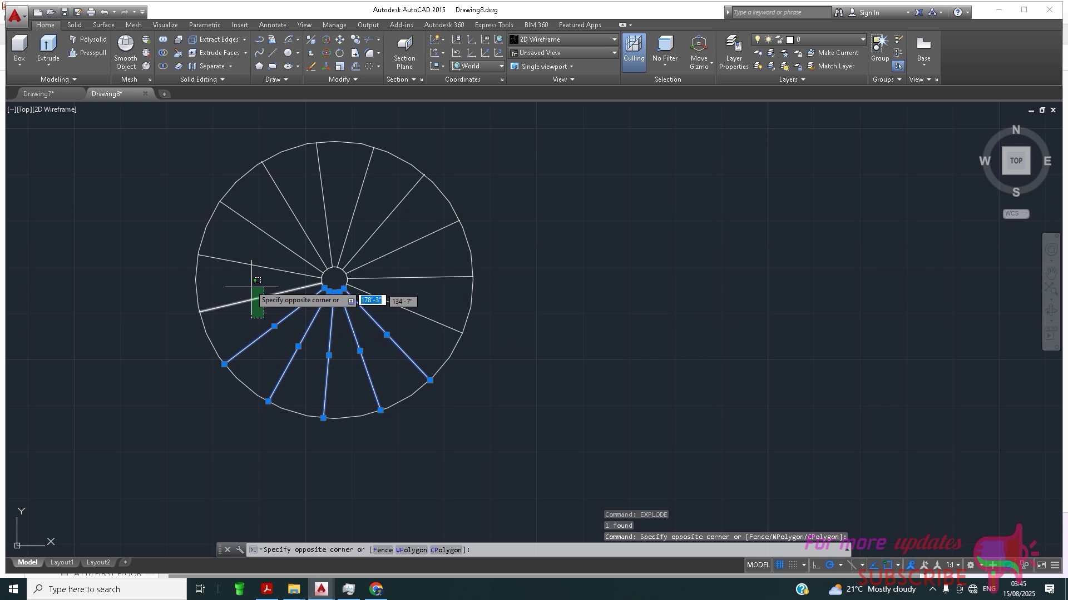
pyautogui.click(238, 253)
pyautogui.click(247, 253)
pyautogui.click(319, 194)
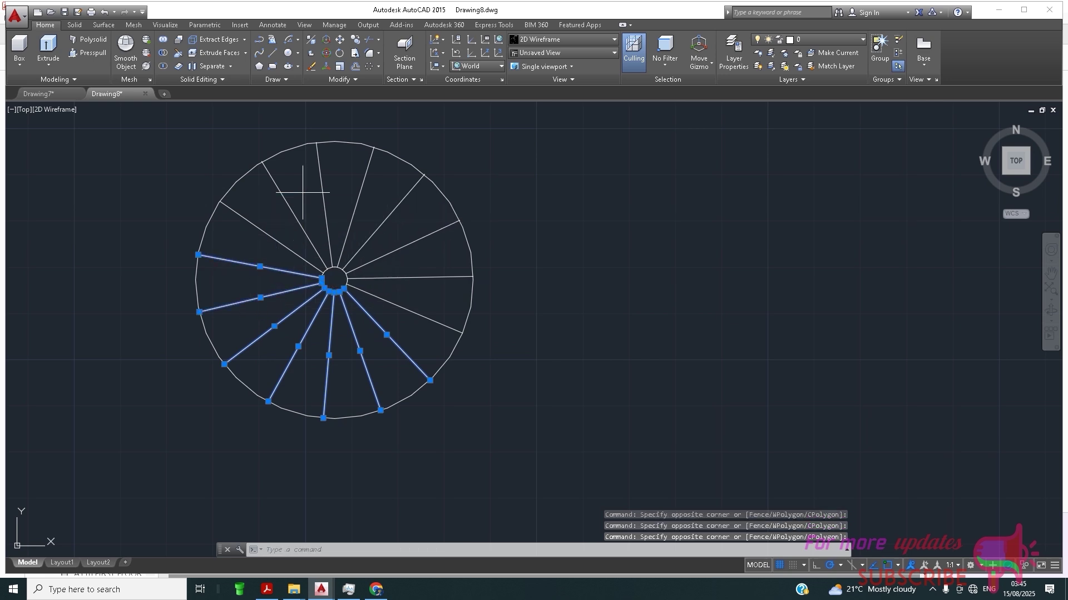
pyautogui.click(304, 191)
pyautogui.click(253, 239)
pyautogui.click(384, 194)
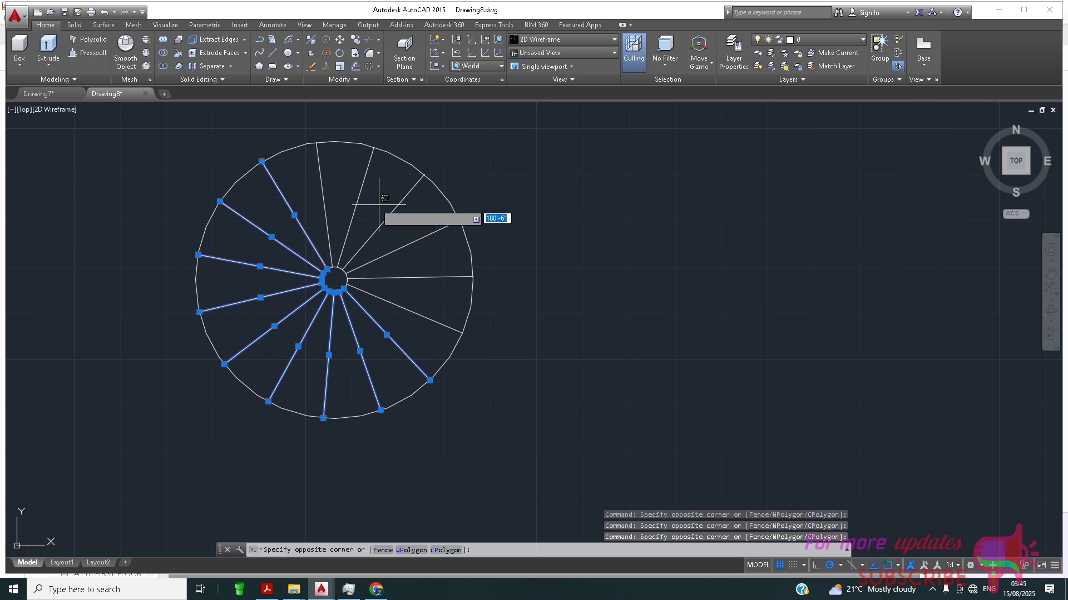
pyautogui.click(319, 199)
pyautogui.click(414, 241)
pyautogui.click(372, 224)
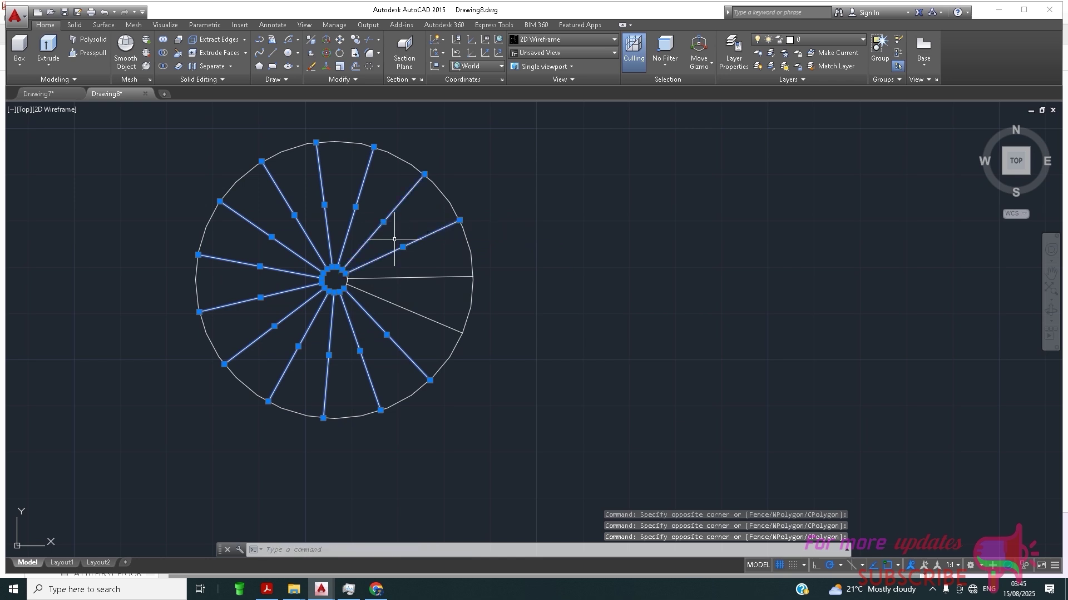
pyautogui.press('Delete')
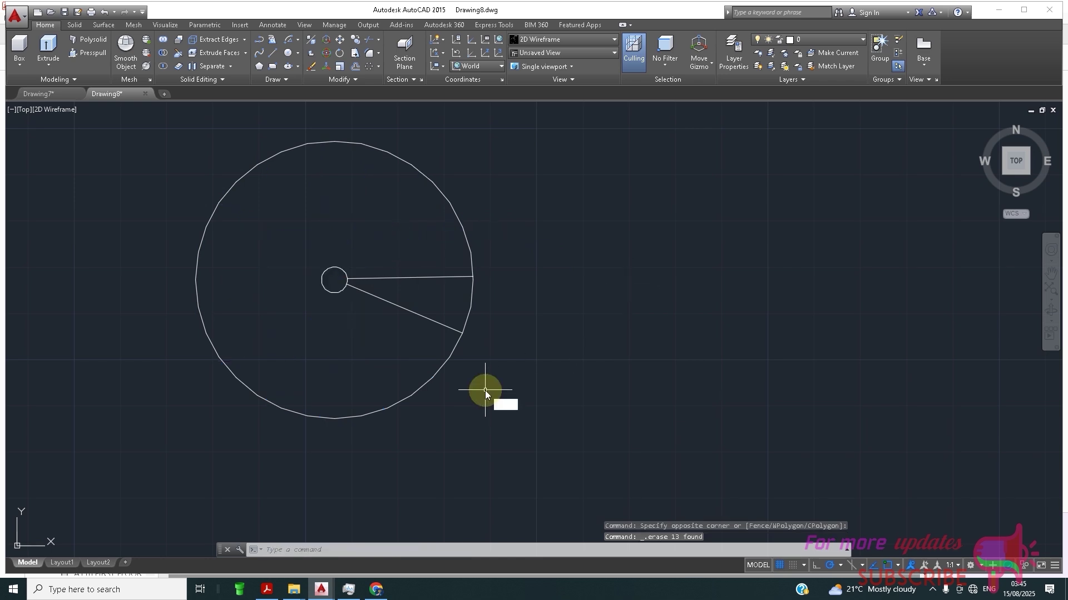
# - Create a closed polyline boundary from the wedge between the two remaining radial lines, with island detection on
pyautogui.write('BO')
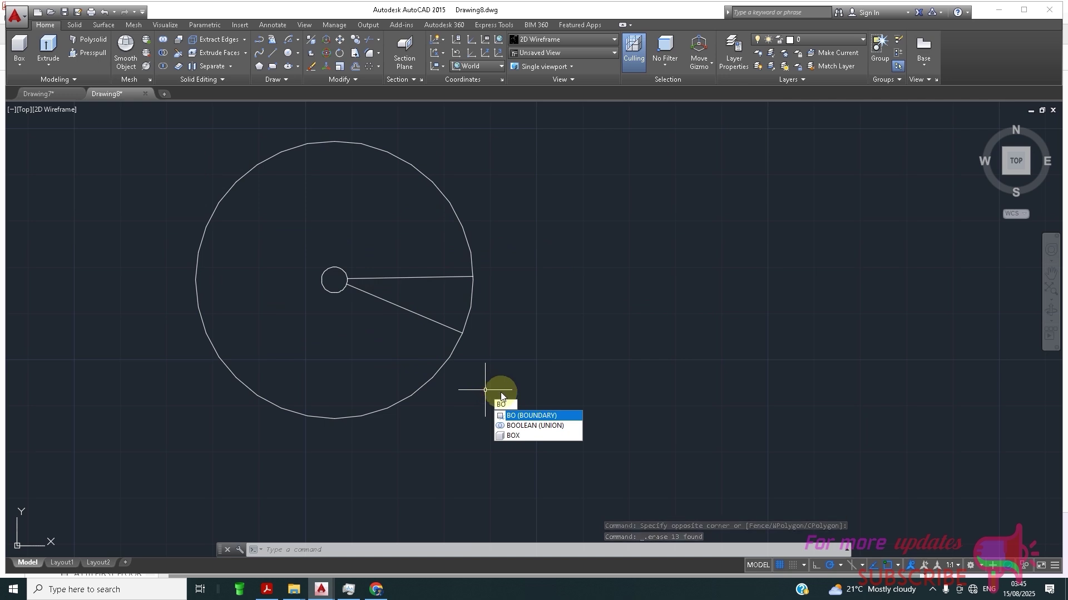
pyautogui.click(525, 413)
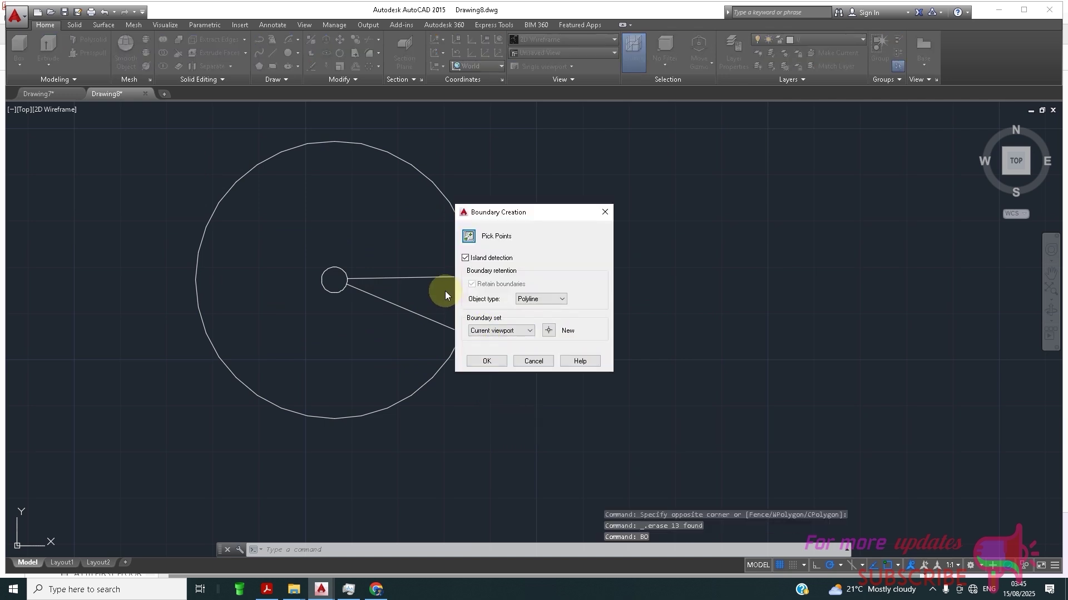
pyautogui.click(473, 237)
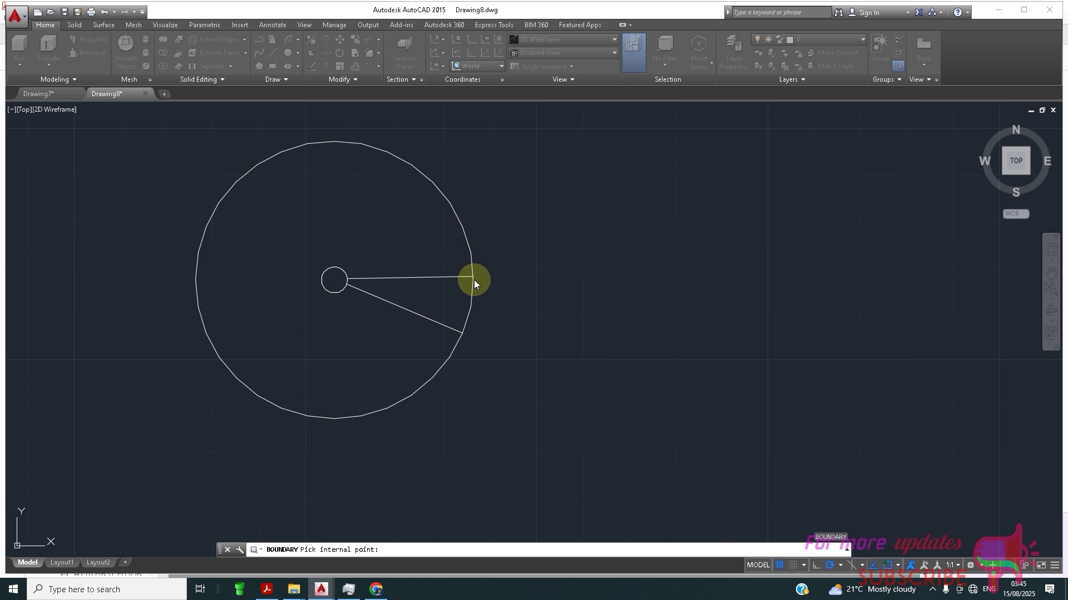
pyautogui.click(441, 309)
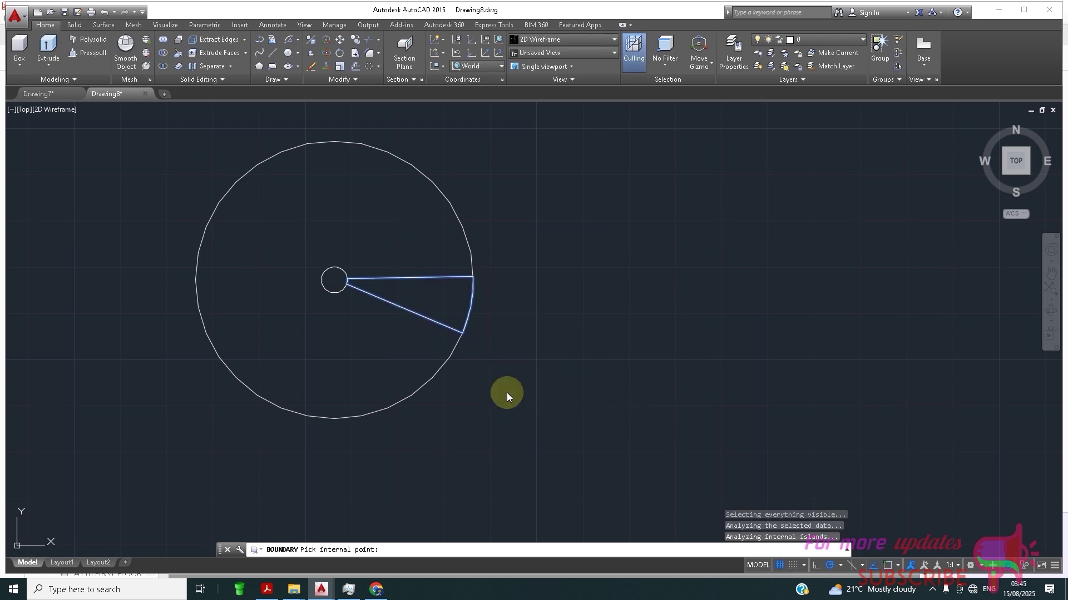
pyautogui.press('Return')
# - Select the 3D Modeling workspace and switch the drawing to the home isometric view
pyautogui.scroll(-2, 486, 421)
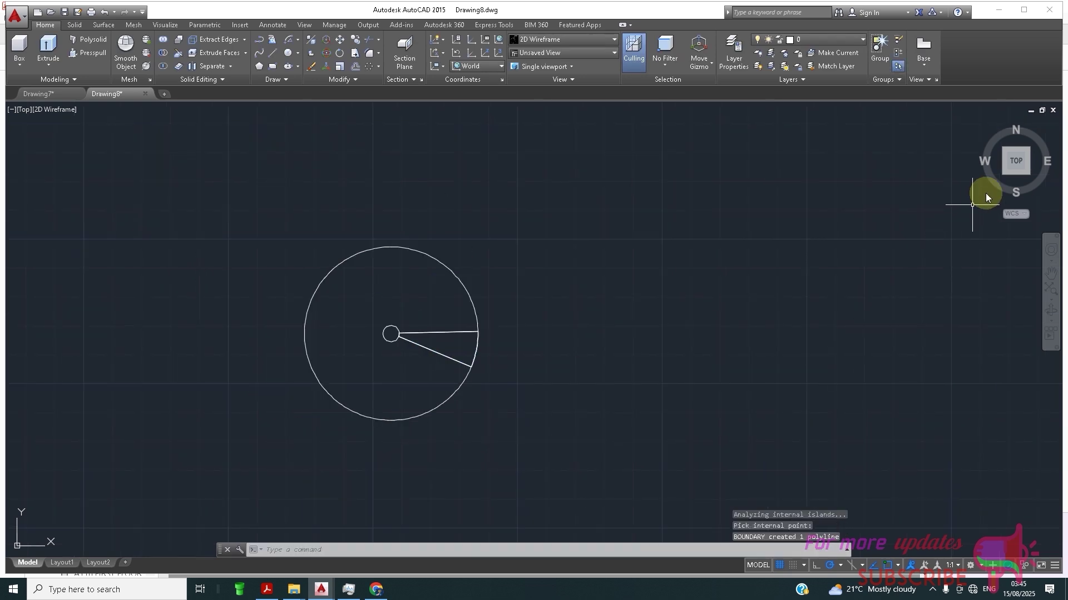
pyautogui.click(975, 568)
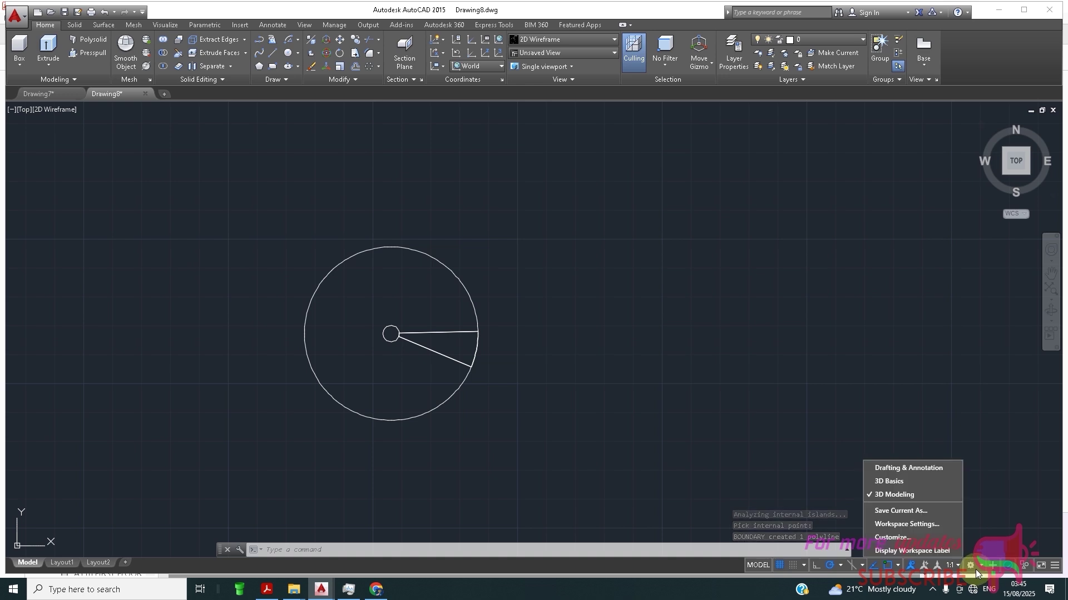
pyautogui.click(903, 498)
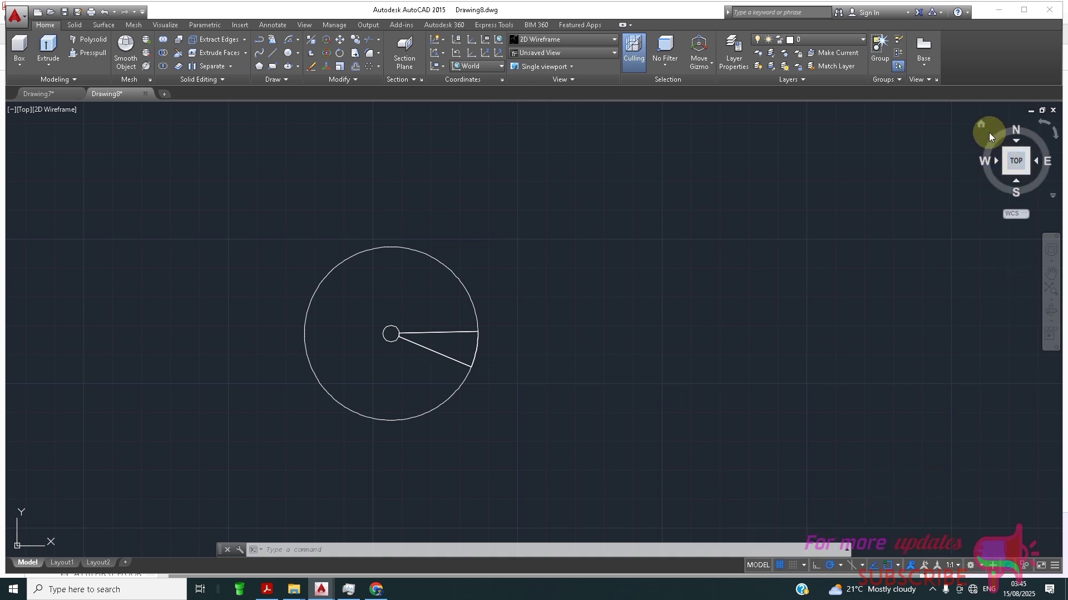
pyautogui.click(978, 124)
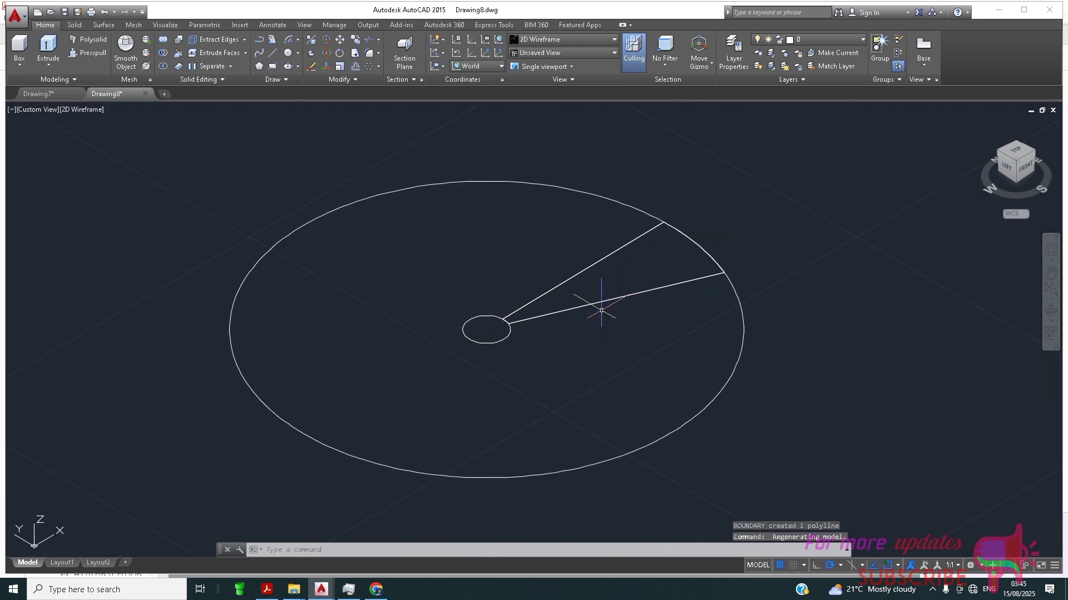
pyautogui.scroll(-2, 364, 381)
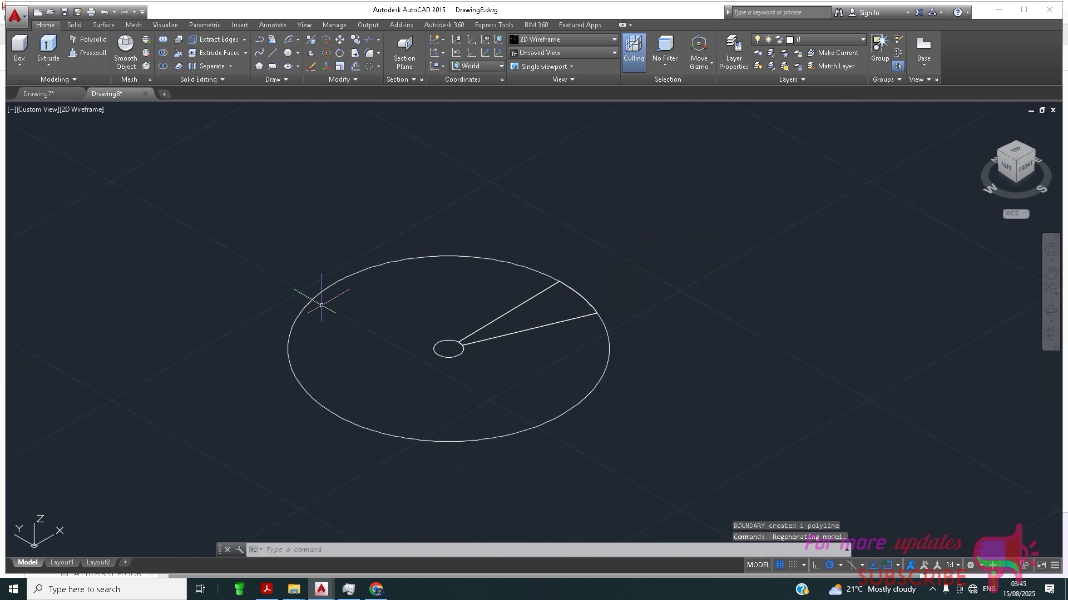
pyautogui.write('EX')
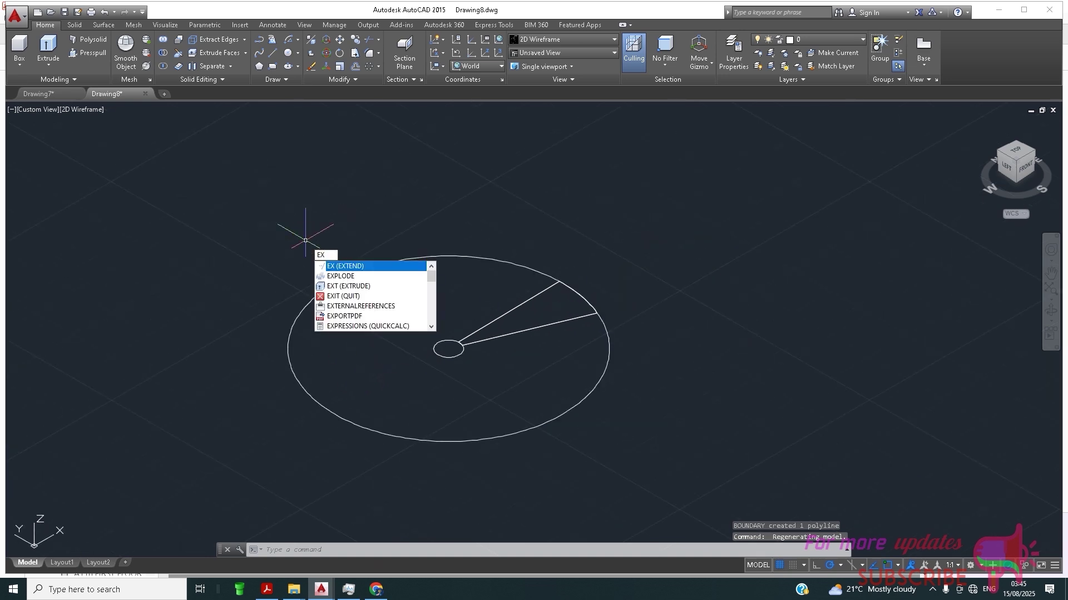
pyautogui.press('Return')
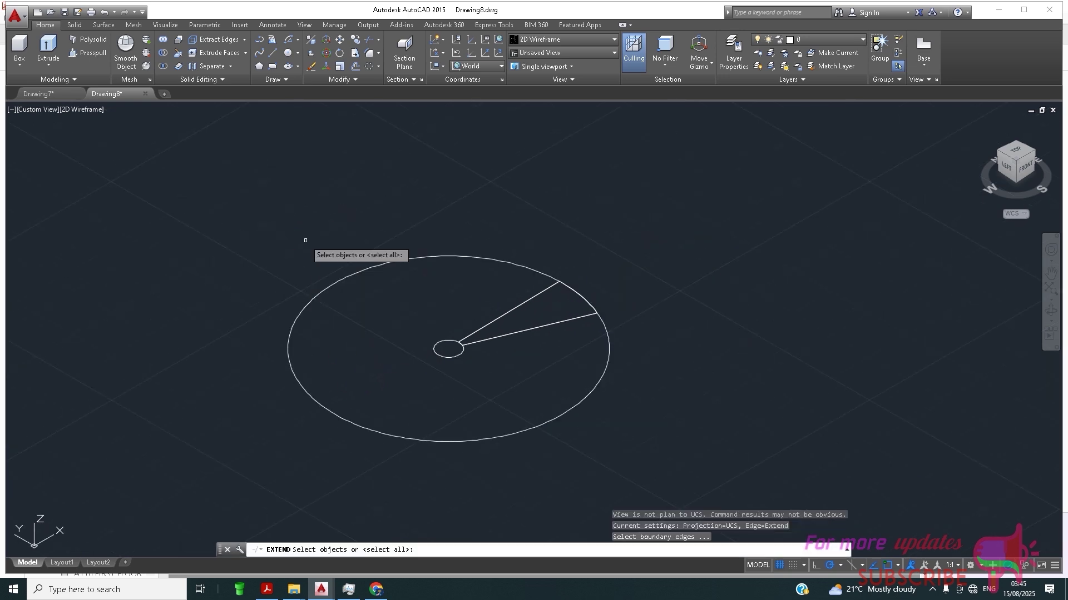
pyautogui.click(516, 331)
pyautogui.press('Return')
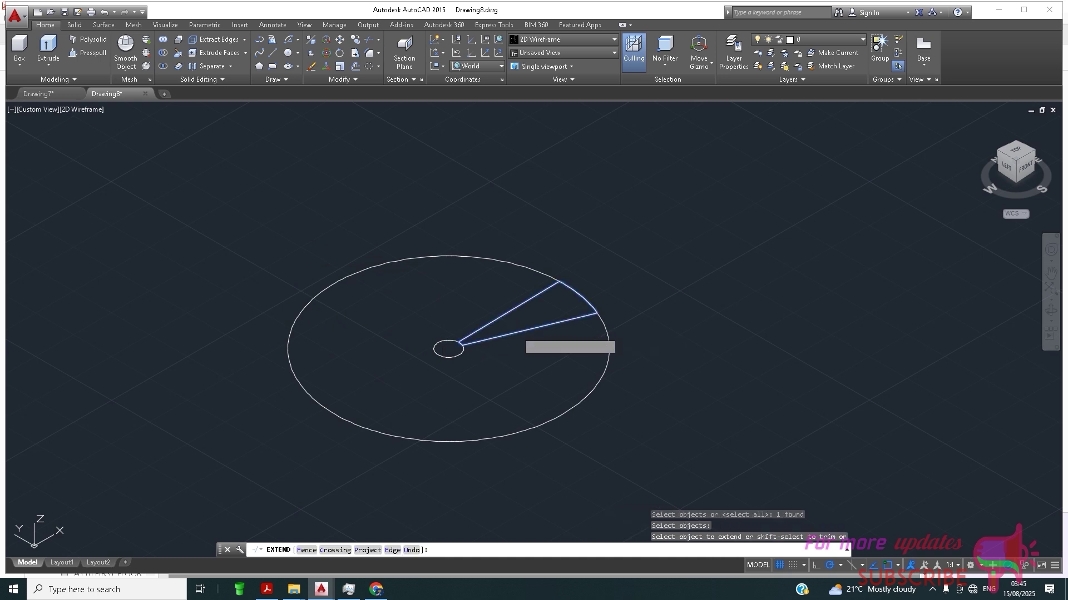
pyautogui.scroll(2, 579, 309)
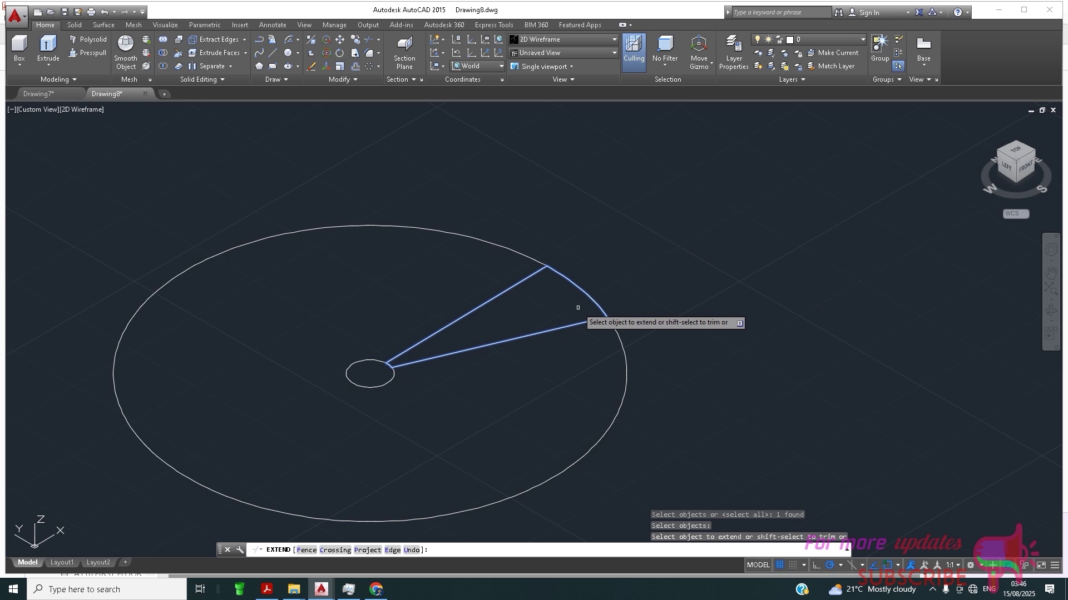
pyautogui.click(578, 323)
pyautogui.press('Escape')
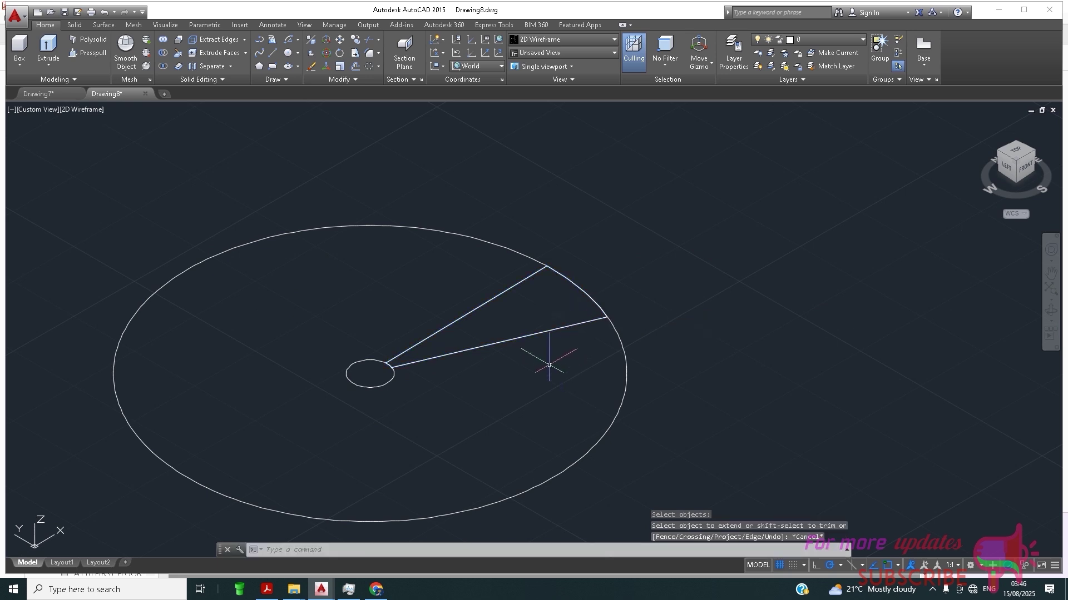
# - Extrude the closed wedge-shaped tread boundary to a height of 1.5 inches
pyautogui.write('EXTRUDE')
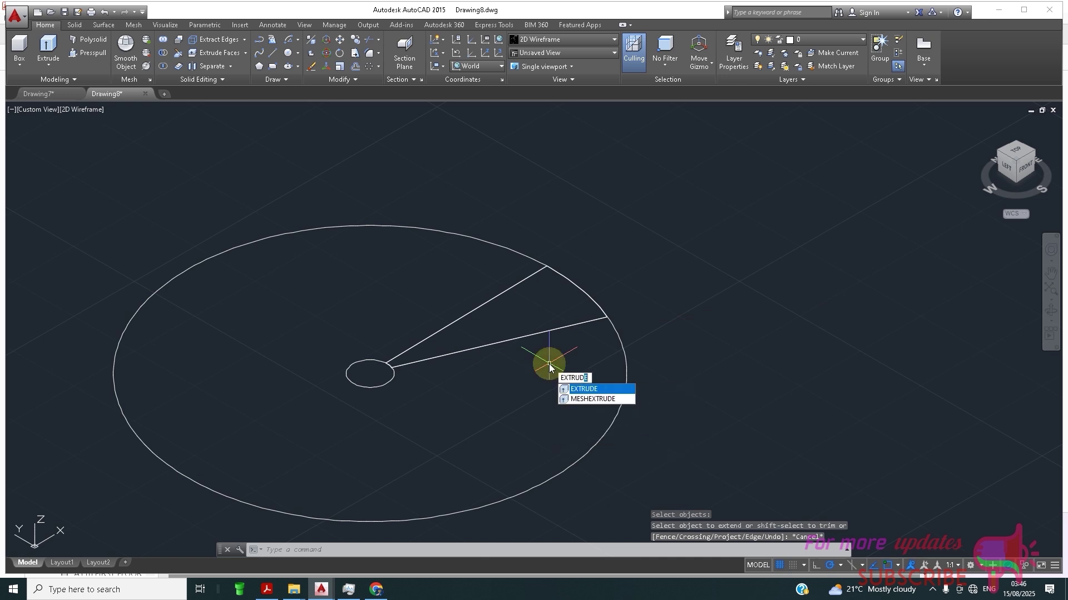
pyautogui.press('Return')
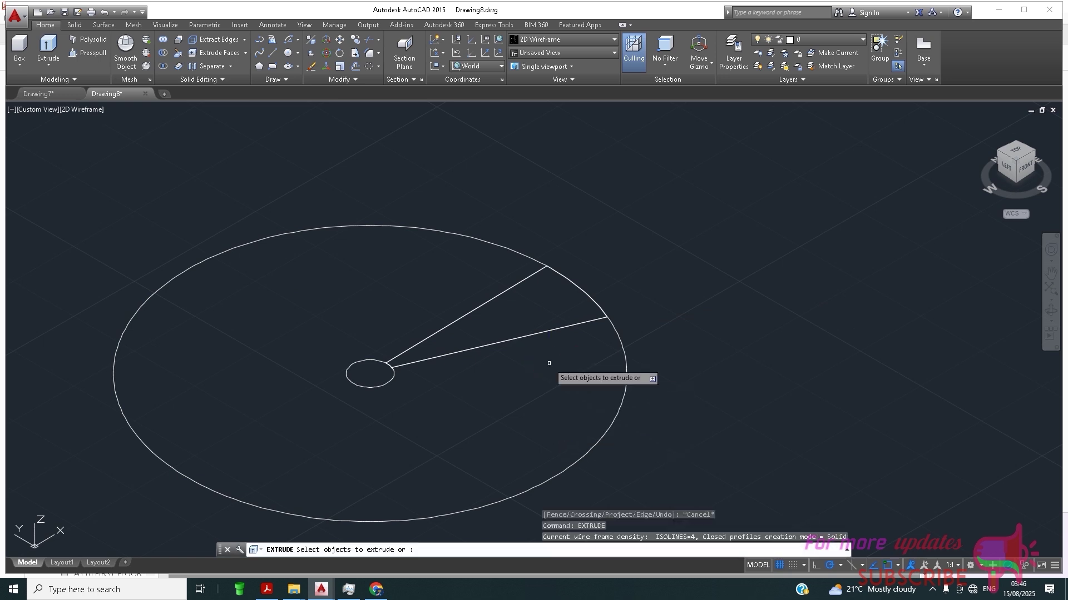
pyautogui.click(538, 343)
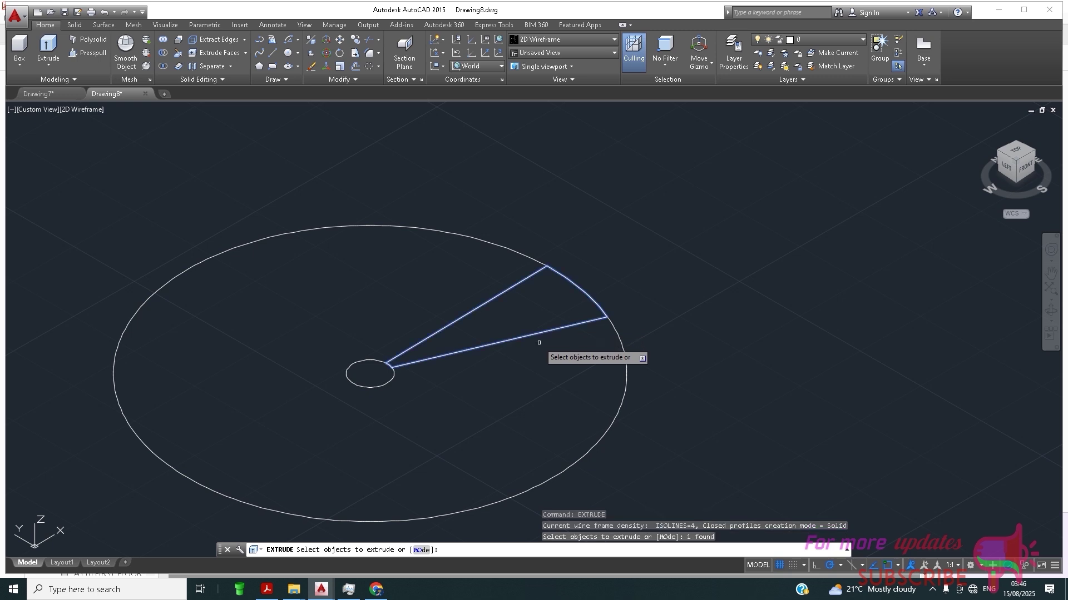
pyautogui.press('Return')
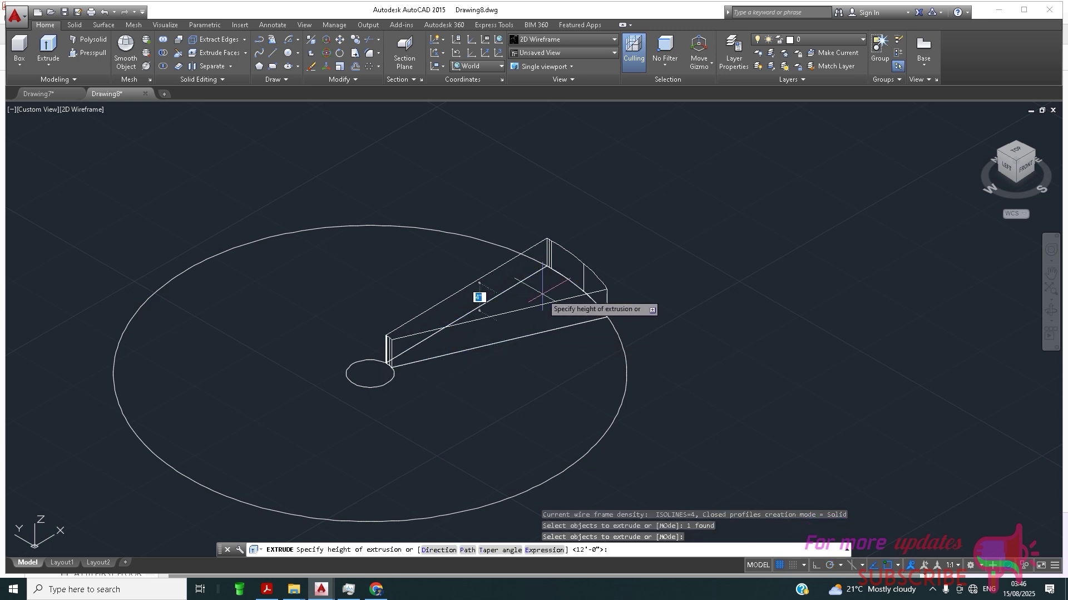
pyautogui.write('1.5')
pyautogui.press('Return')
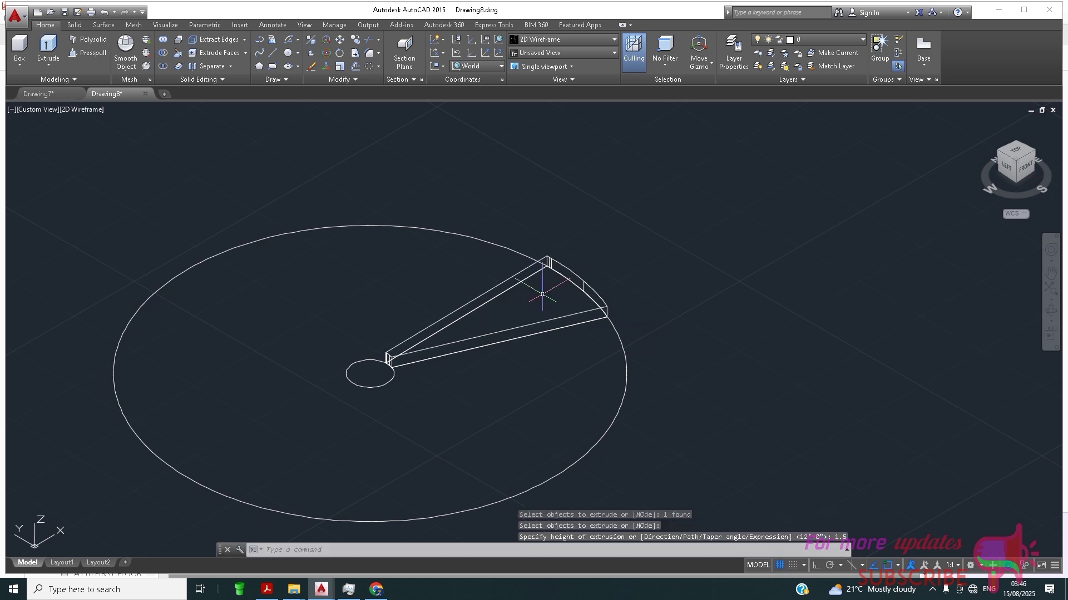
# - Try the Hidden visual style on the model, and settle on the Conceptual visual style
pyautogui.scroll(-2, 542, 295)
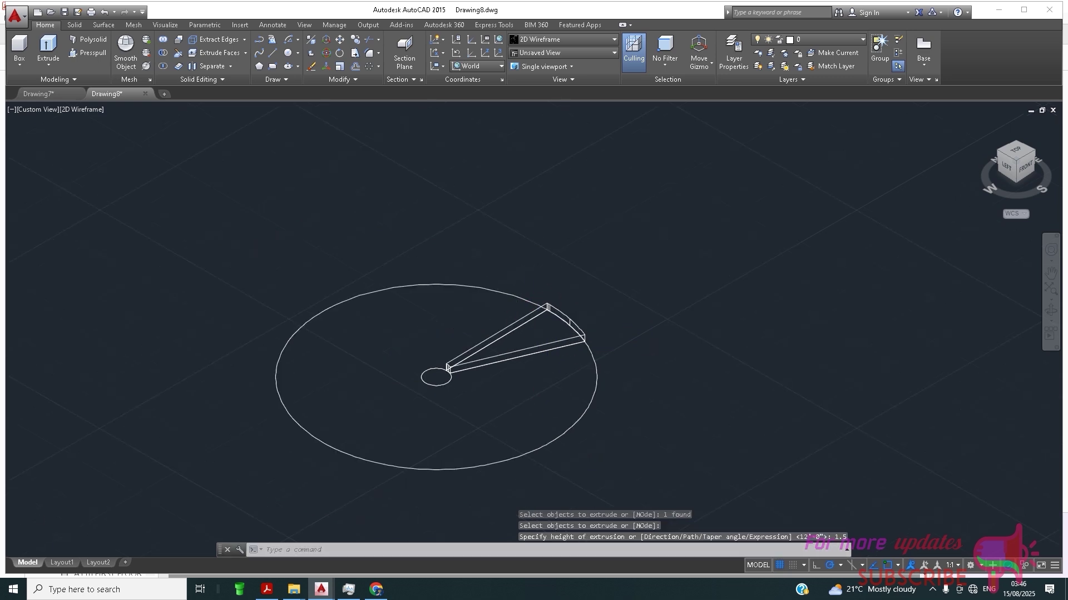
pyautogui.scroll(2, 489, 281)
pyautogui.scroll(-2, 463, 339)
pyautogui.scroll(2, 464, 339)
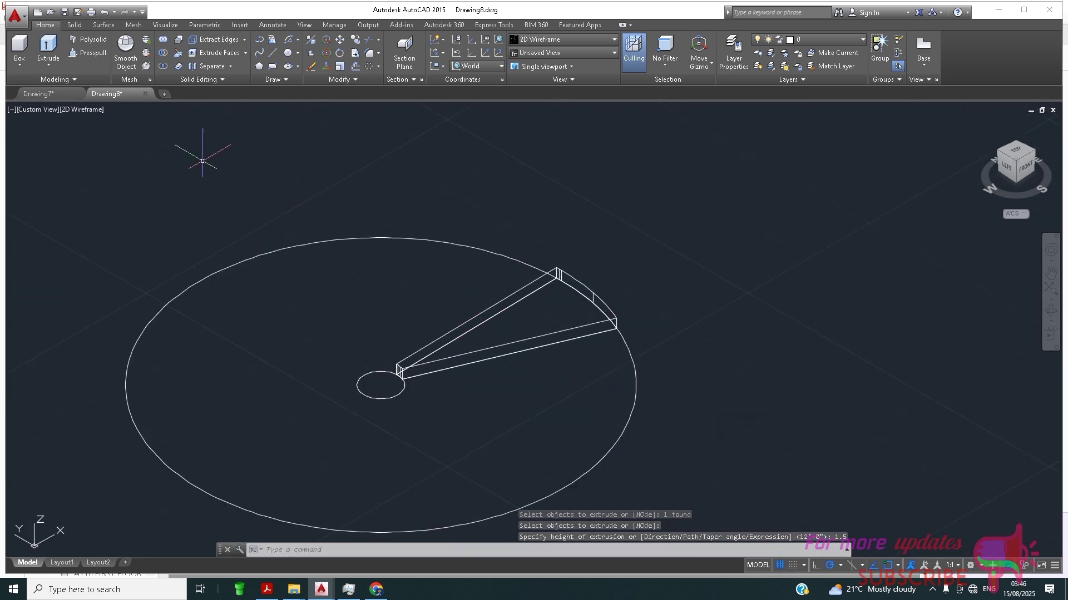
pyautogui.click(86, 111)
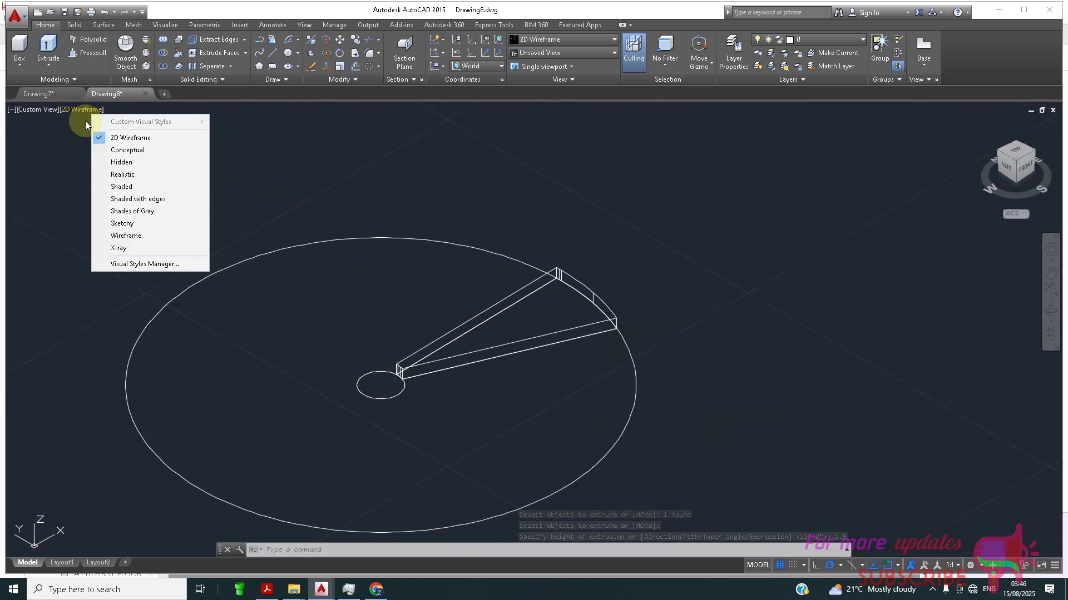
pyautogui.click(120, 162)
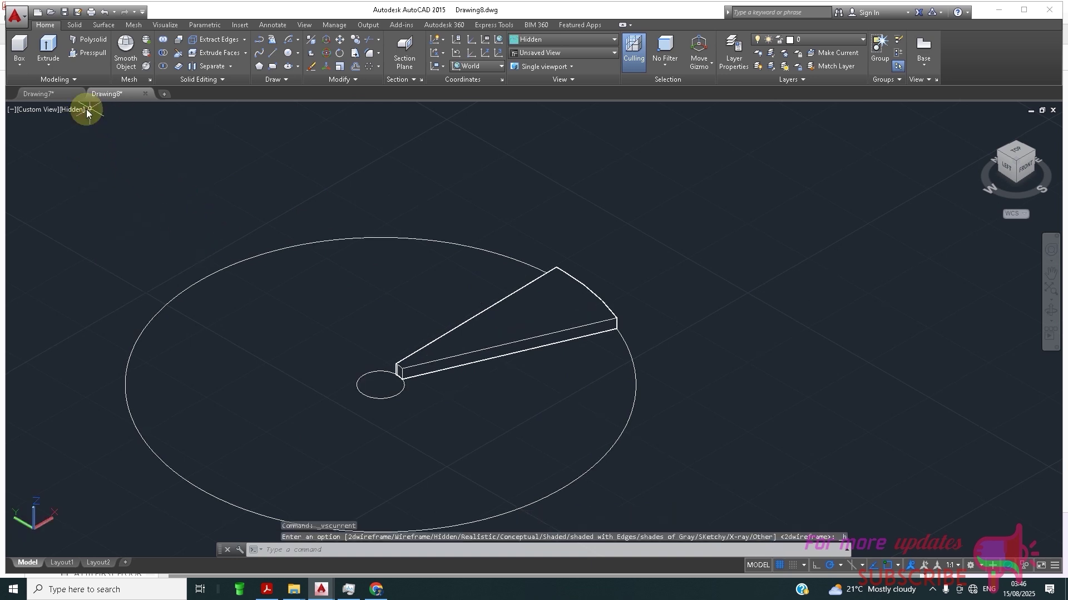
pyautogui.click(78, 109)
pyautogui.click(114, 150)
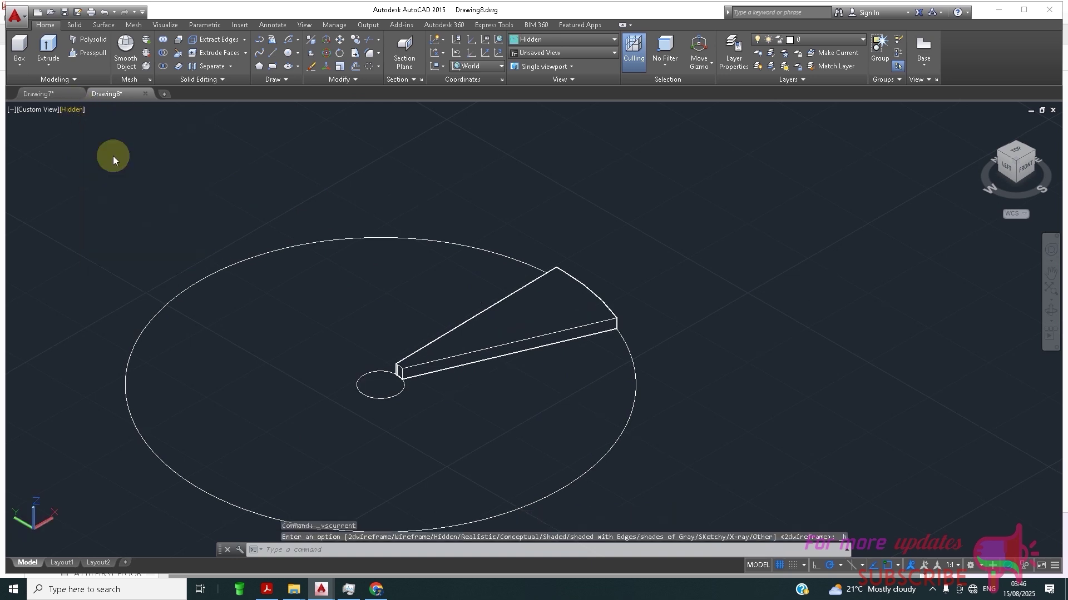
# - Start a helix centred on the small circle, with base and top radii of 2'-6" picked at the tread's lower outer corner
pyautogui.scroll(-2, 556, 375)
pyautogui.scroll(3, 443, 365)
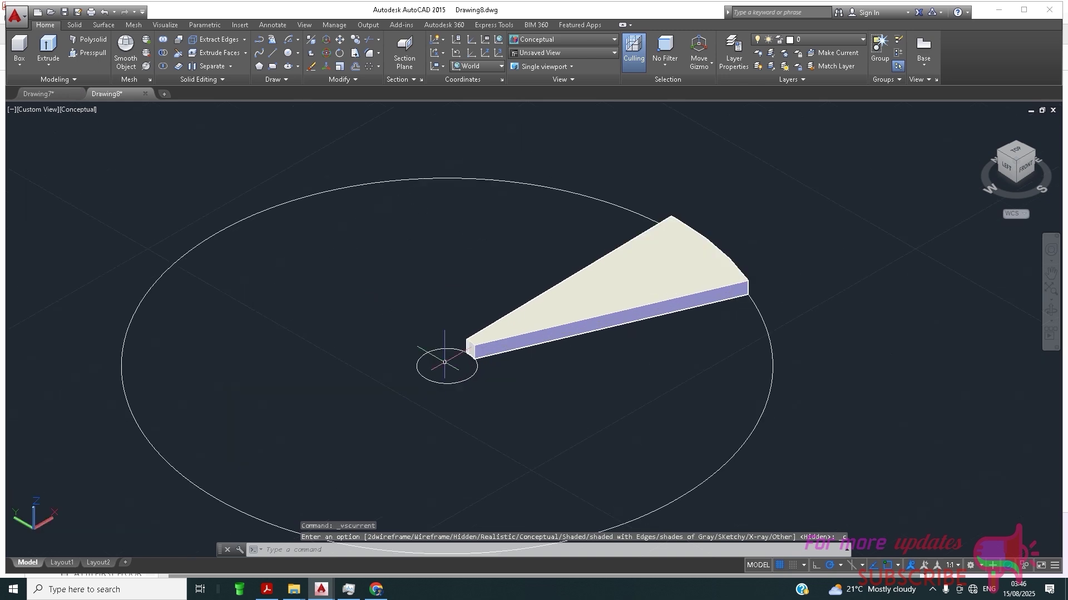
pyautogui.scroll(-4, 334, 328)
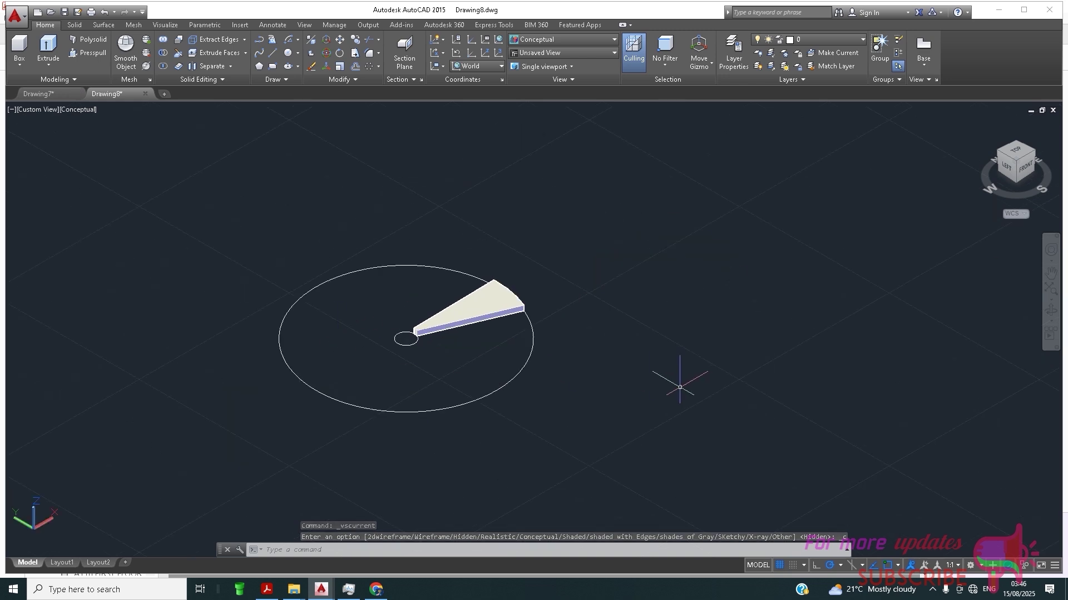
pyautogui.write('SPIRAL')
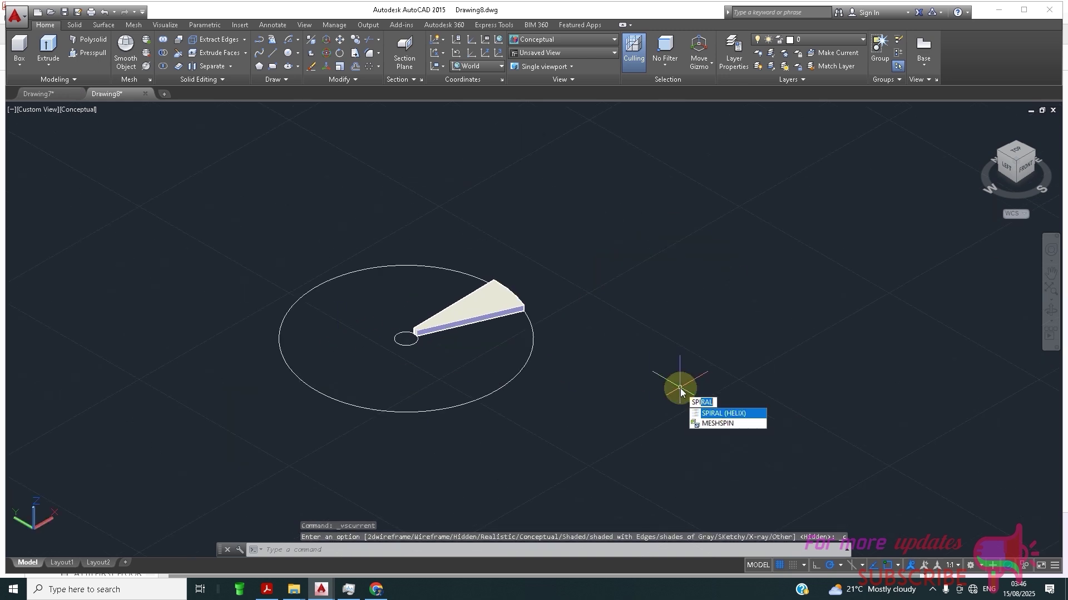
pyautogui.click(729, 414)
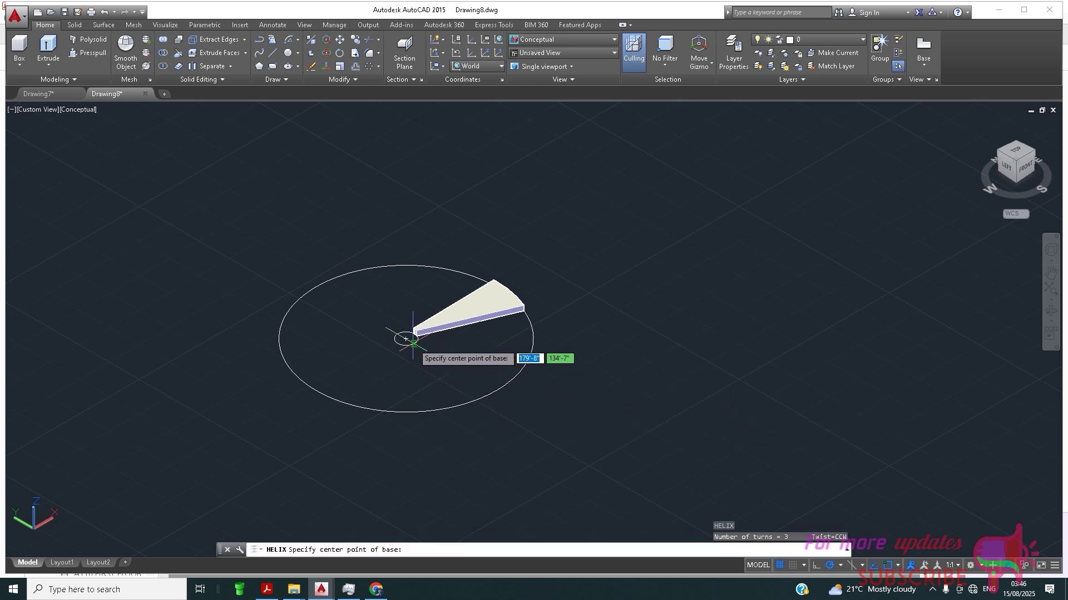
pyautogui.scroll(2, 394, 338)
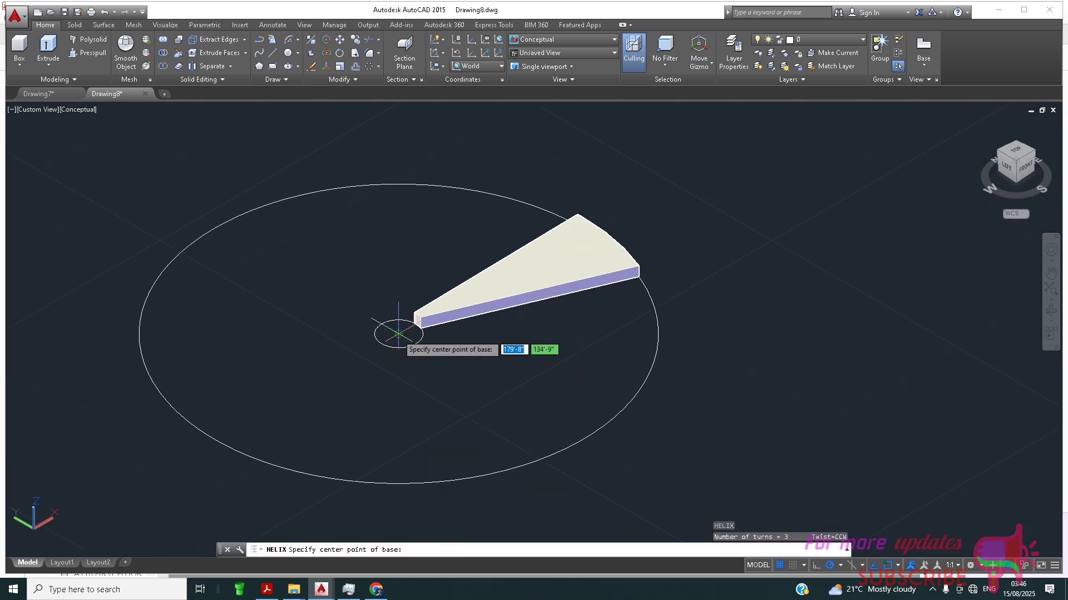
pyautogui.click(398, 334)
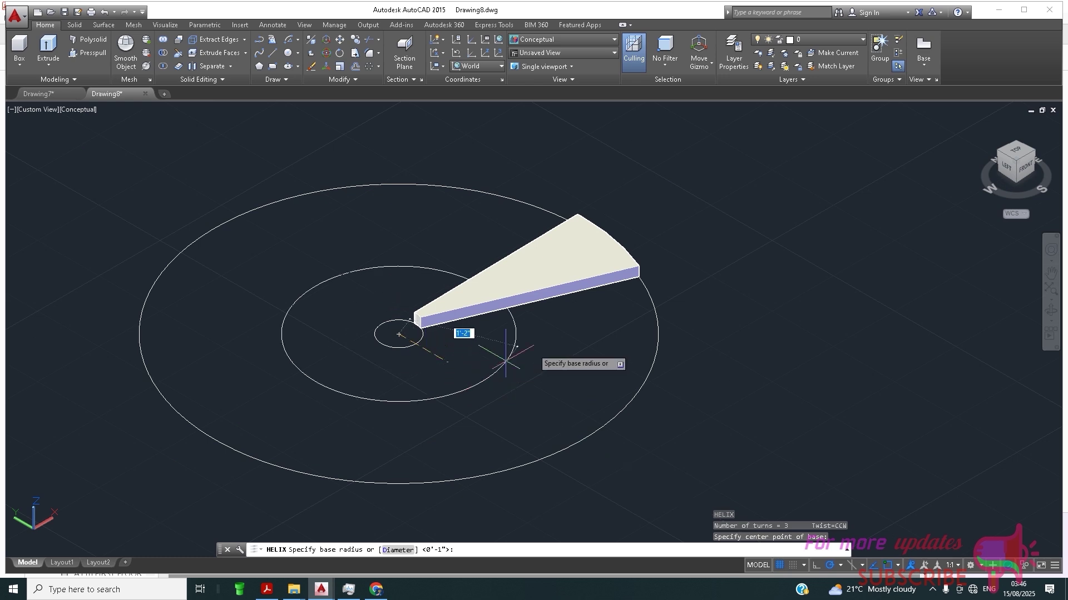
pyautogui.click(638, 276)
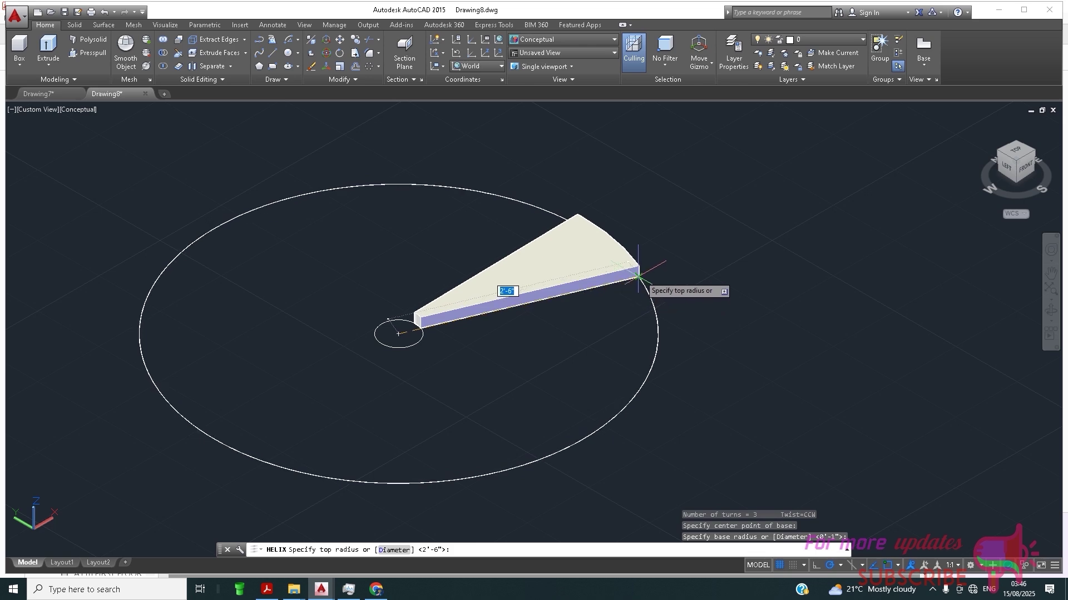
pyautogui.click(638, 275)
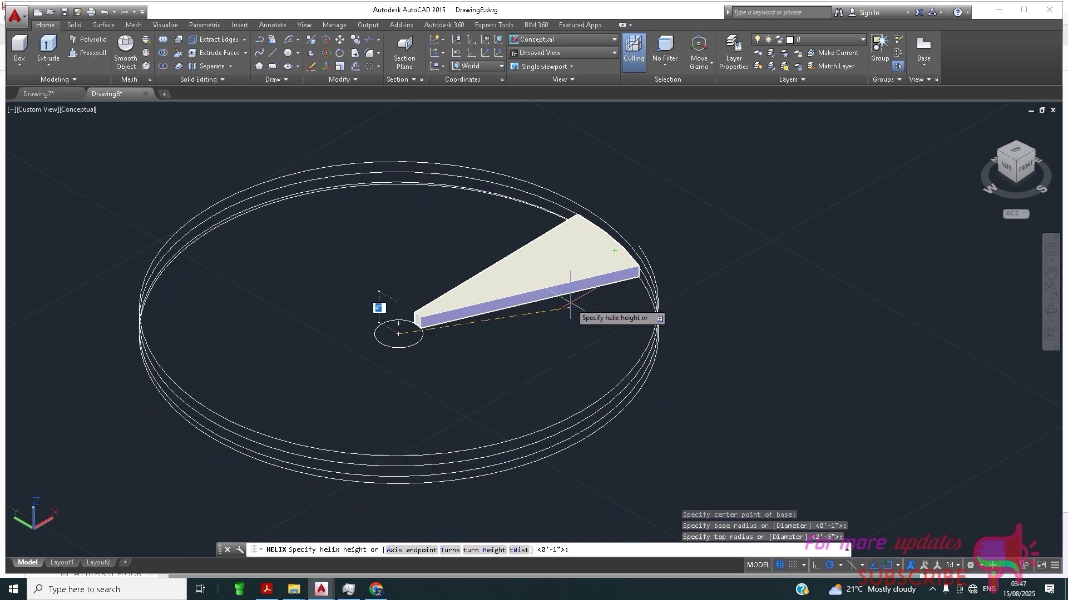
# - Set the helix to 1 turn with a height of 10'
pyautogui.write('T')
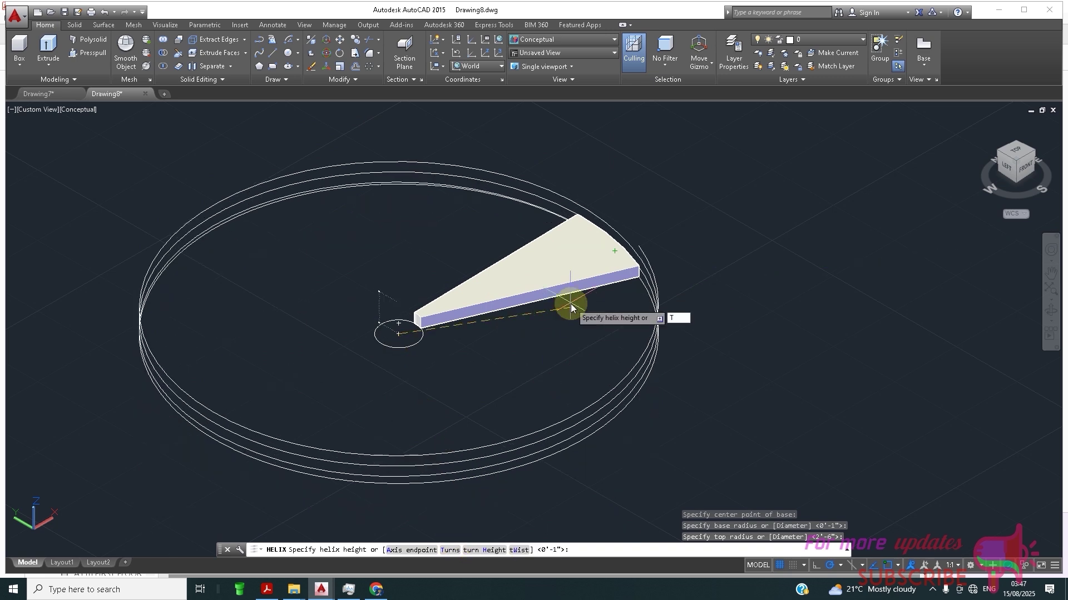
pyautogui.press('Return')
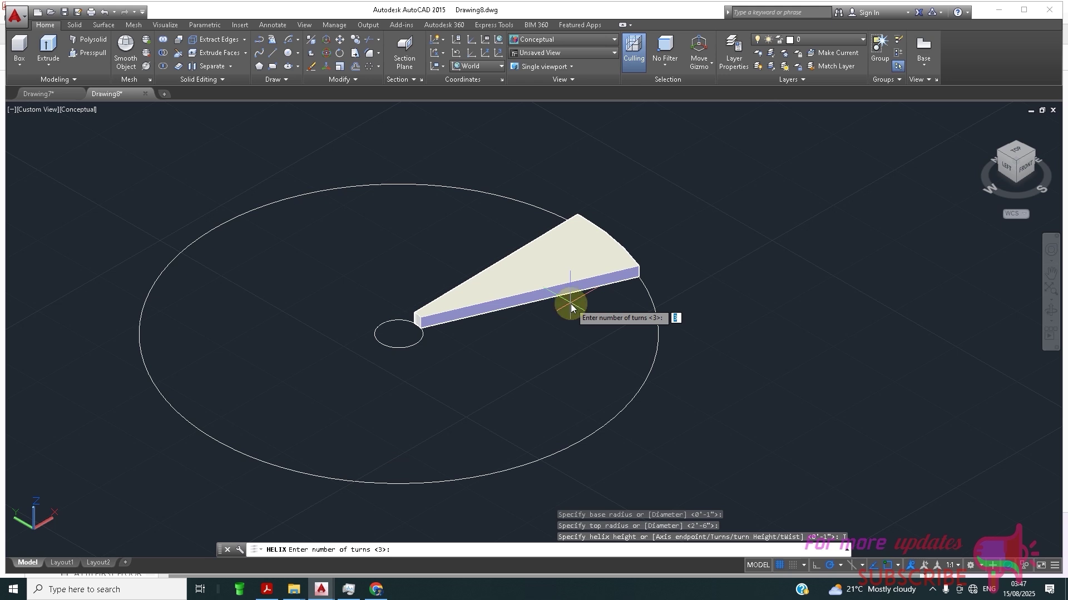
pyautogui.write('1')
pyautogui.press('Return')
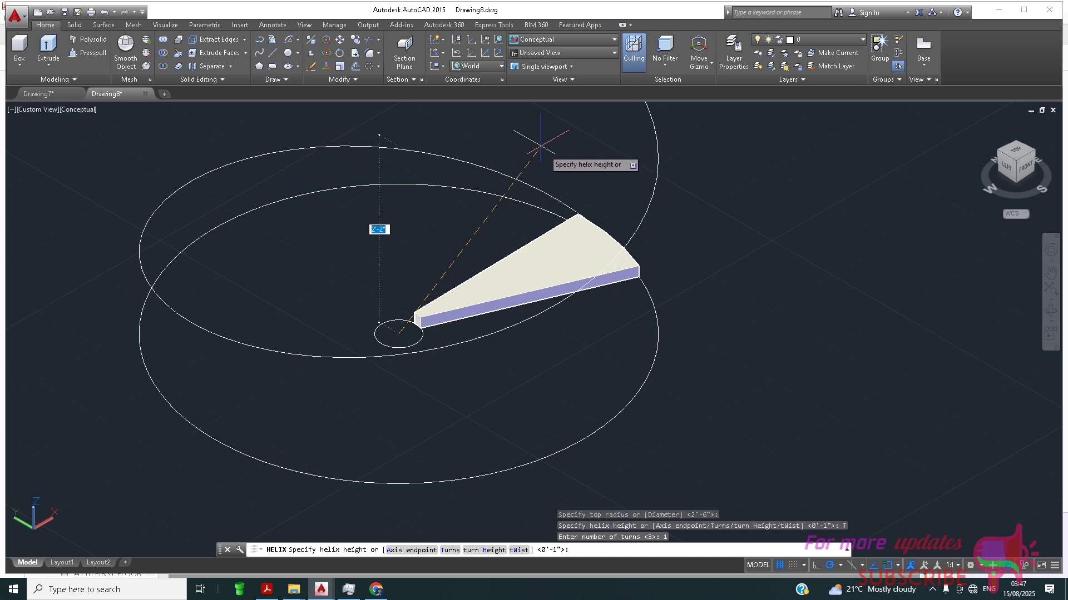
pyautogui.scroll(-5, 538, 222)
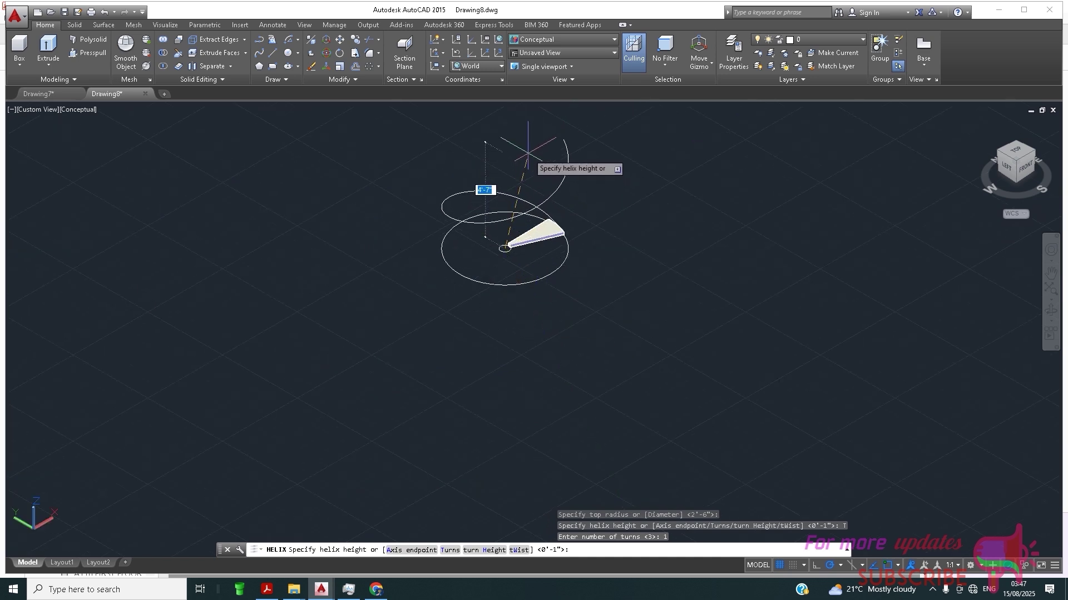
pyautogui.write('1')
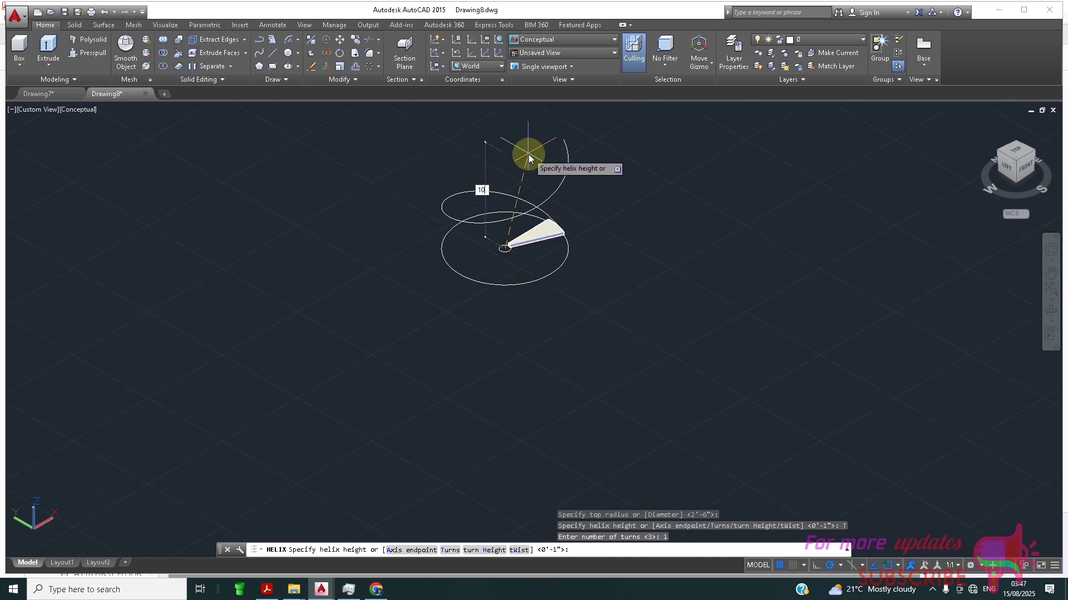
pyautogui.write('0')
pyautogui.press('Return')
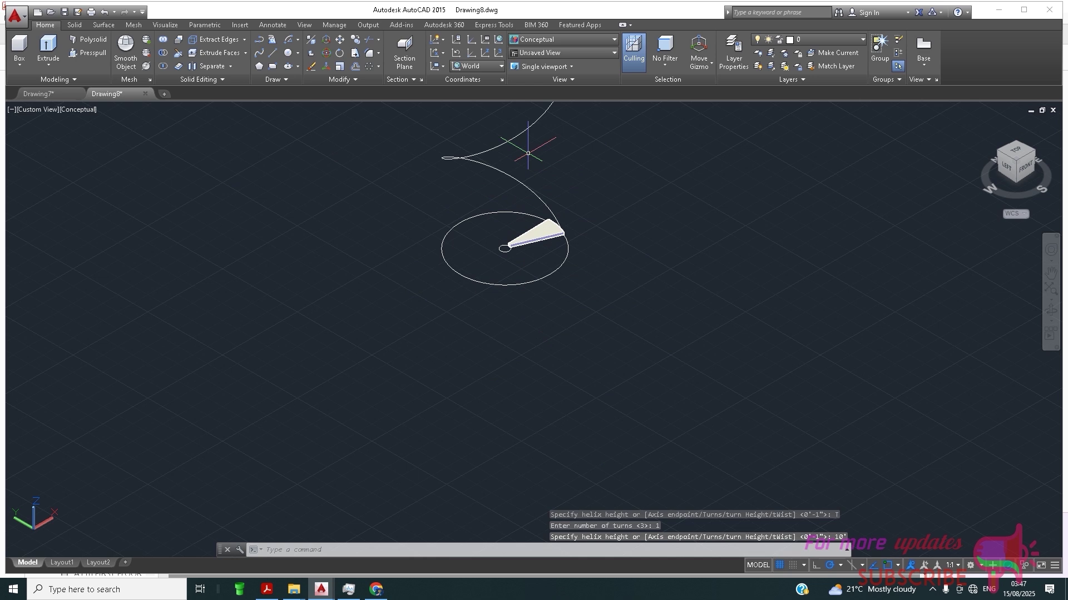
# - Presspull the small central circle up to a height of 11' to form the staircase's column
pyautogui.scroll(-4, 513, 342)
pyautogui.scroll(-3, 514, 405)
pyautogui.scroll(5, 546, 227)
pyautogui.scroll(3, 475, 390)
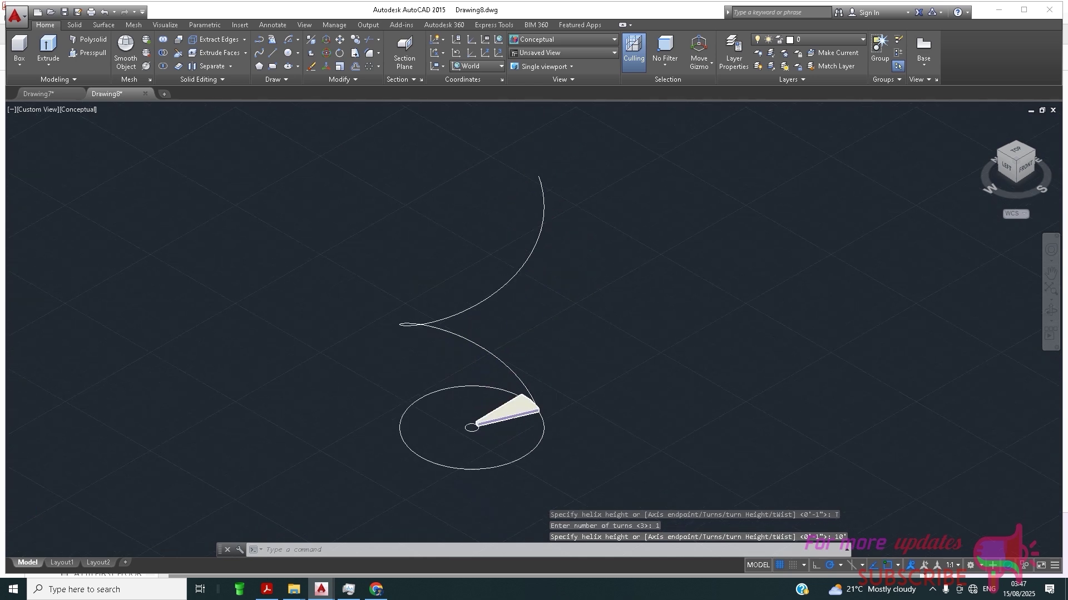
pyautogui.scroll(3, 489, 389)
pyautogui.scroll(-2, 406, 370)
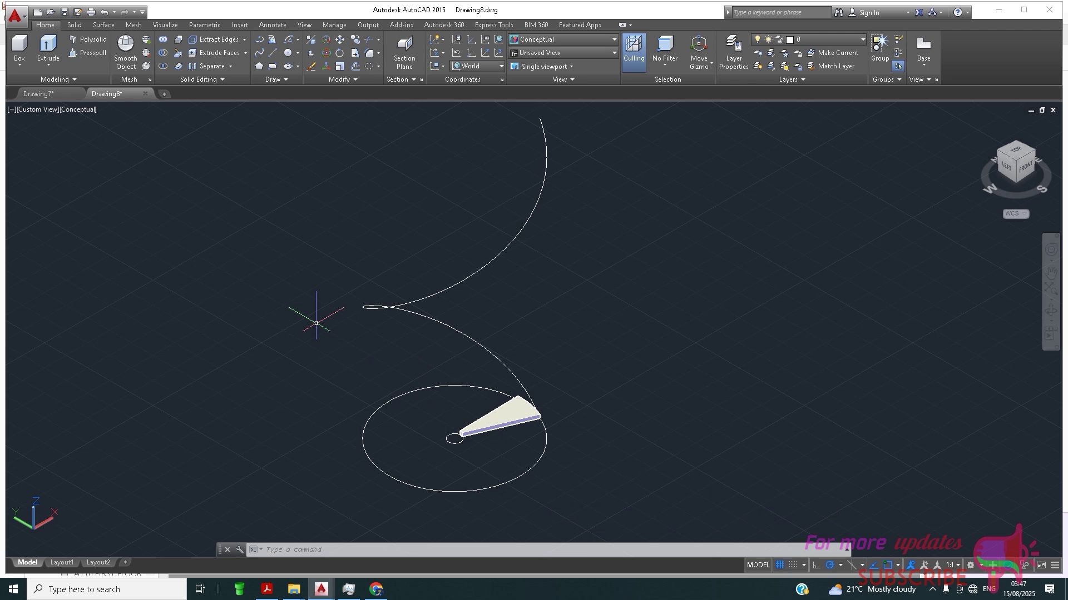
pyautogui.write('P')
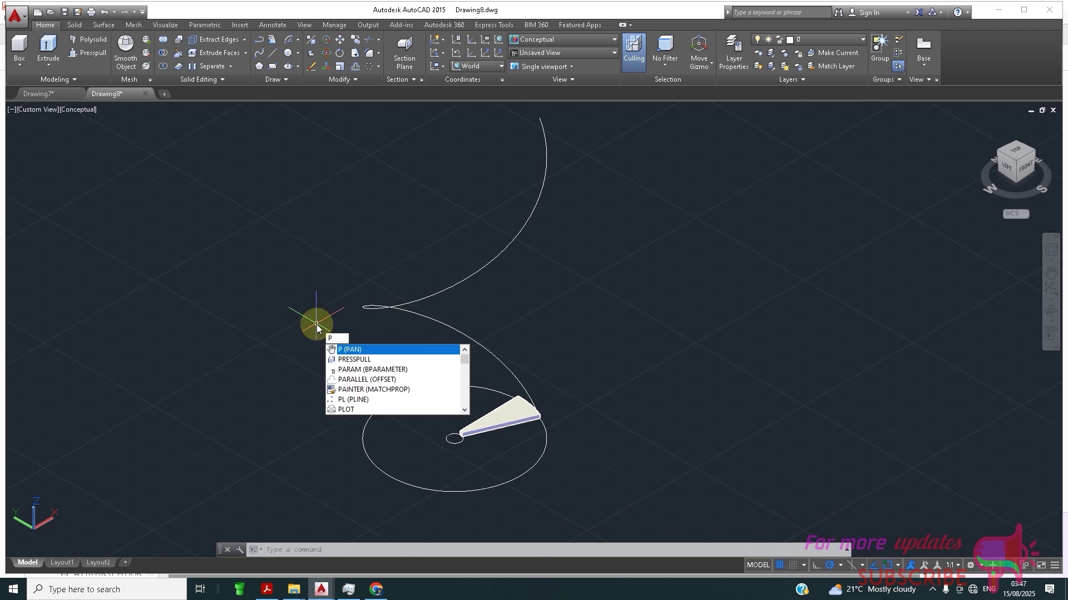
pyautogui.write('RES')
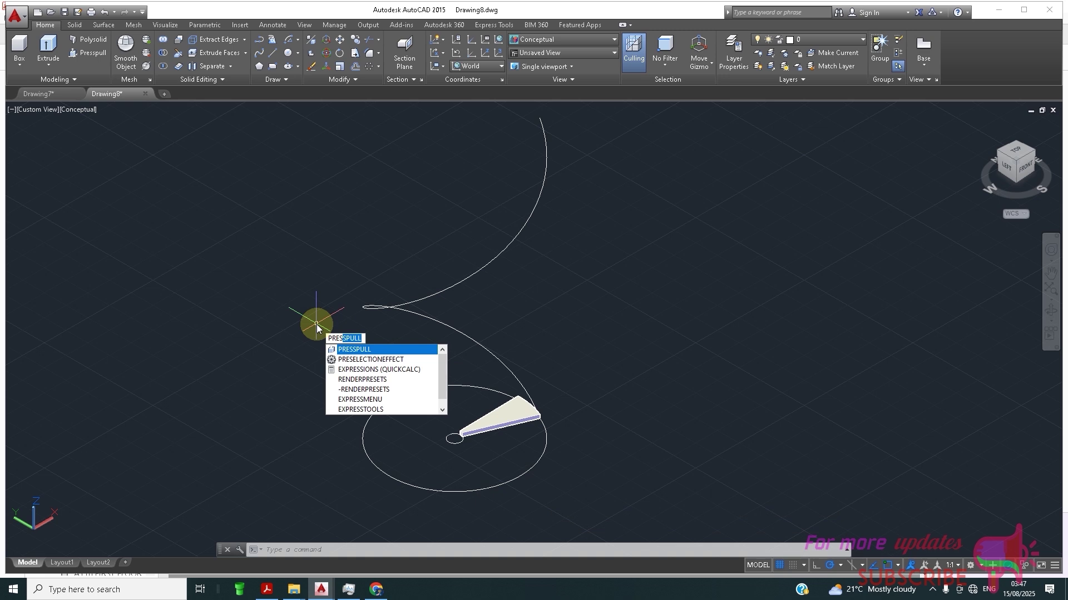
pyautogui.press('Return')
pyautogui.scroll(2, 446, 450)
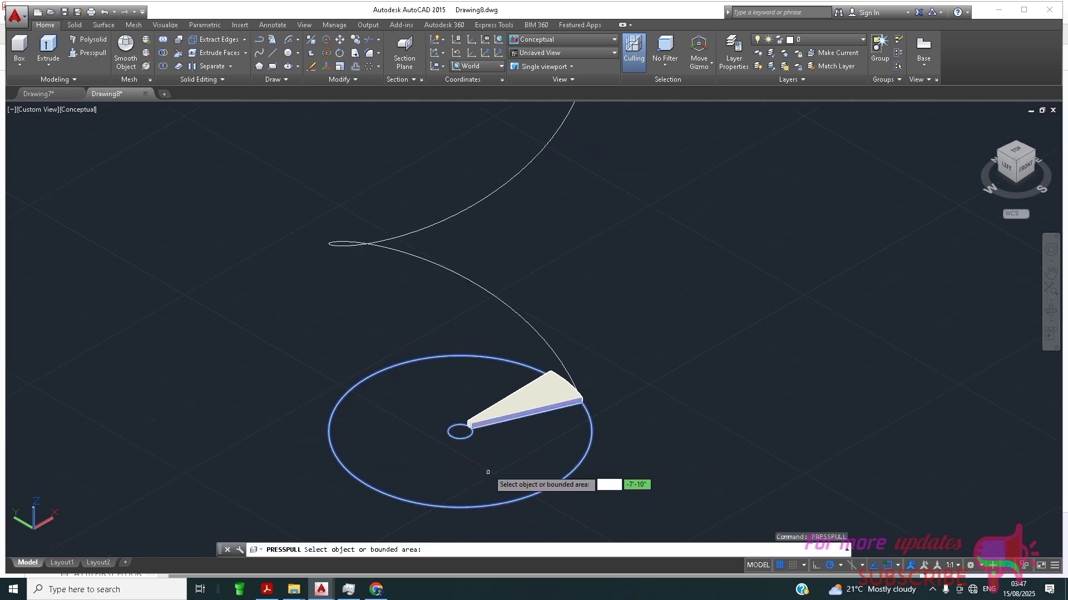
pyautogui.scroll(1, 455, 431)
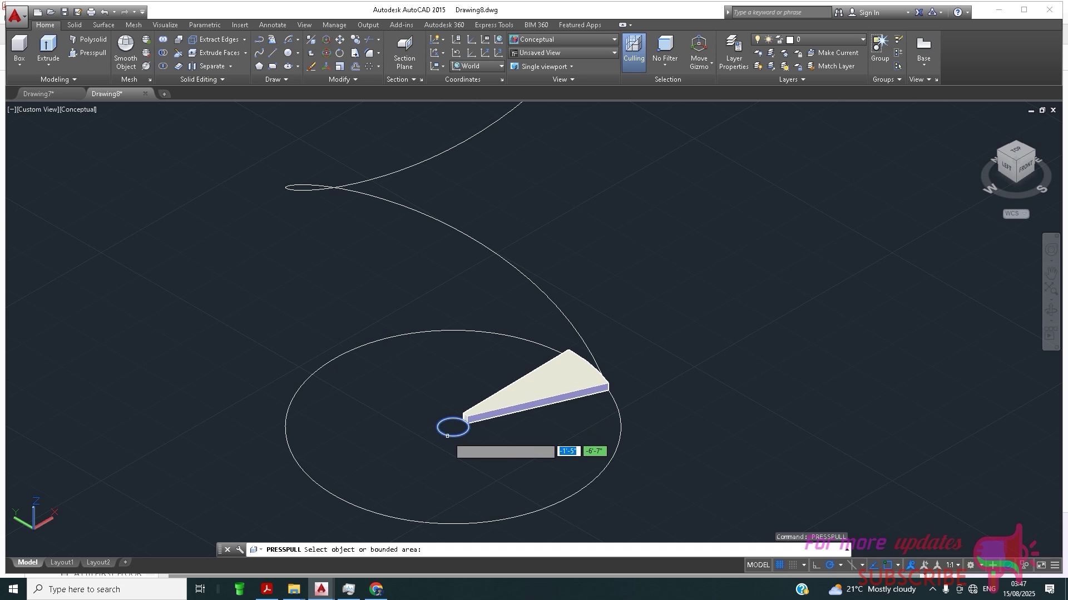
pyautogui.click(451, 426)
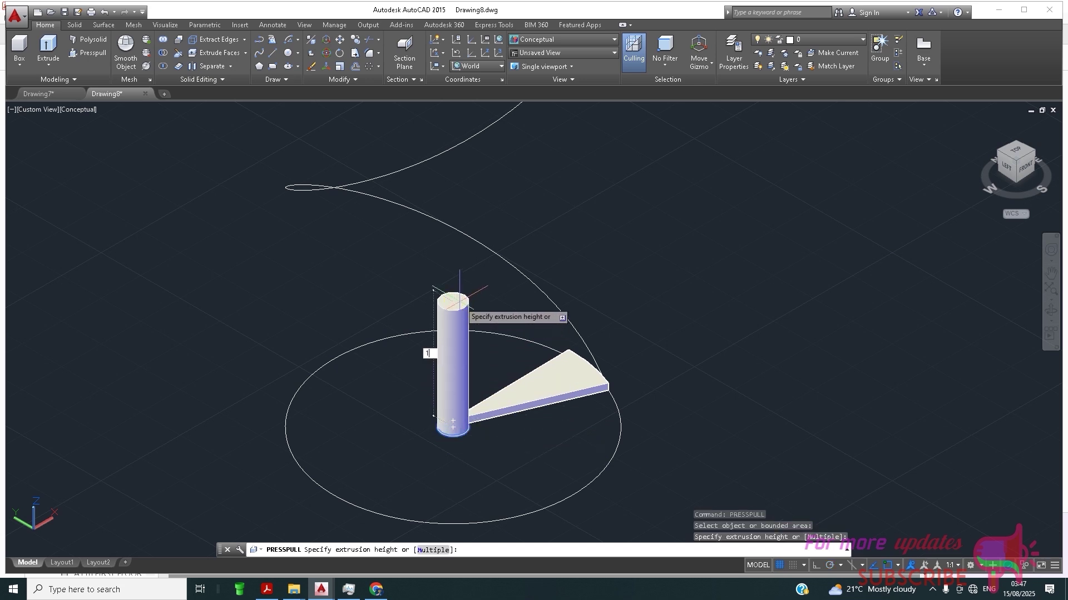
pyautogui.write("11'")
pyautogui.press('Return')
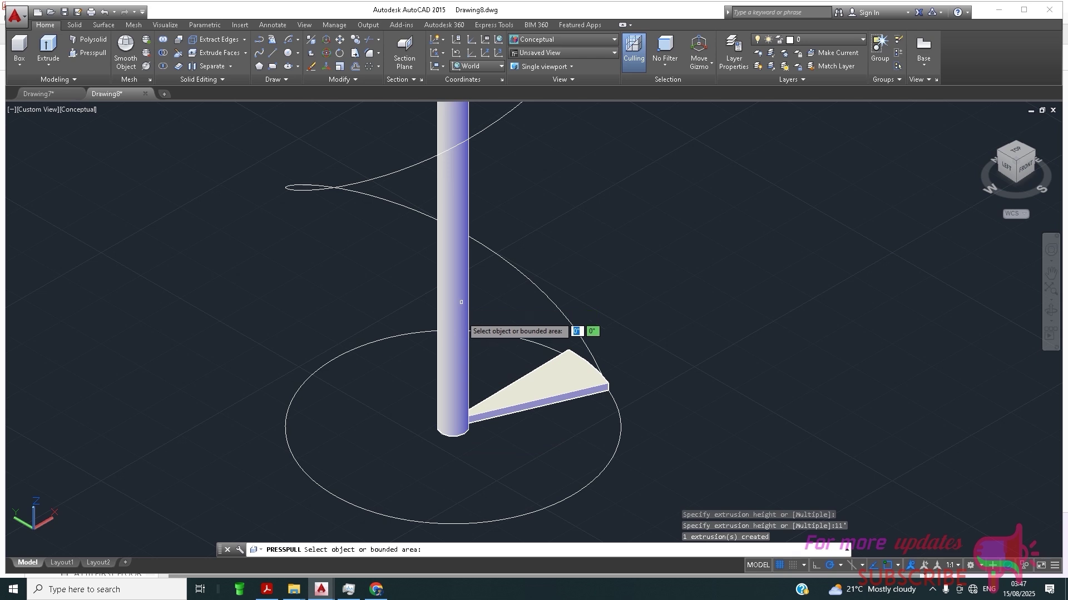
pyautogui.scroll(-5, 464, 303)
pyautogui.scroll(3, 530, 255)
pyautogui.scroll(-2, 498, 286)
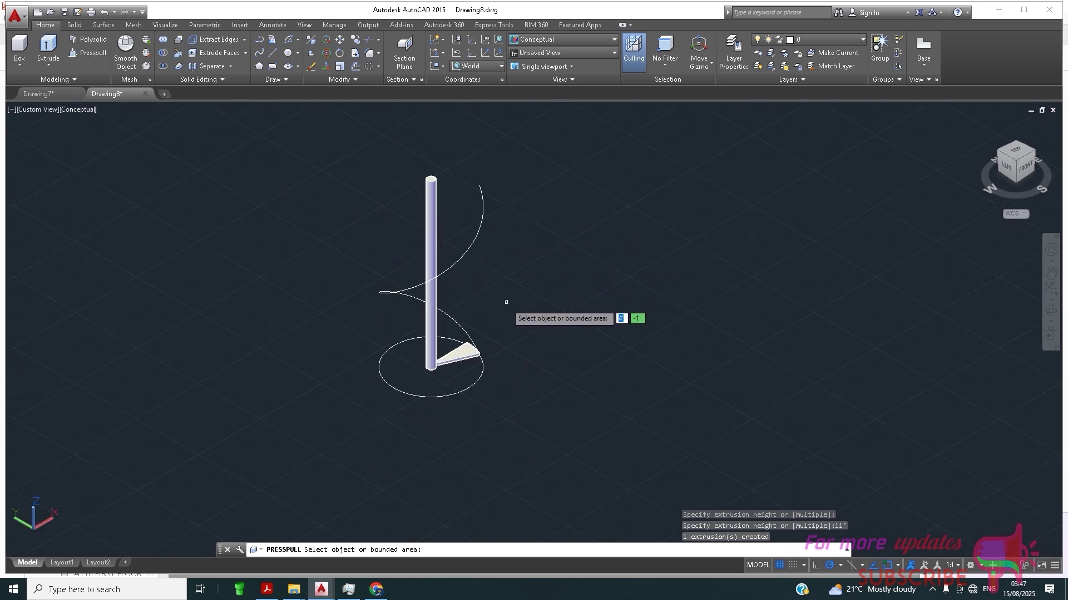
pyautogui.press('Return')
# - Create a path array of the wedge tread along the helix curve
pyautogui.scroll(2, 484, 328)
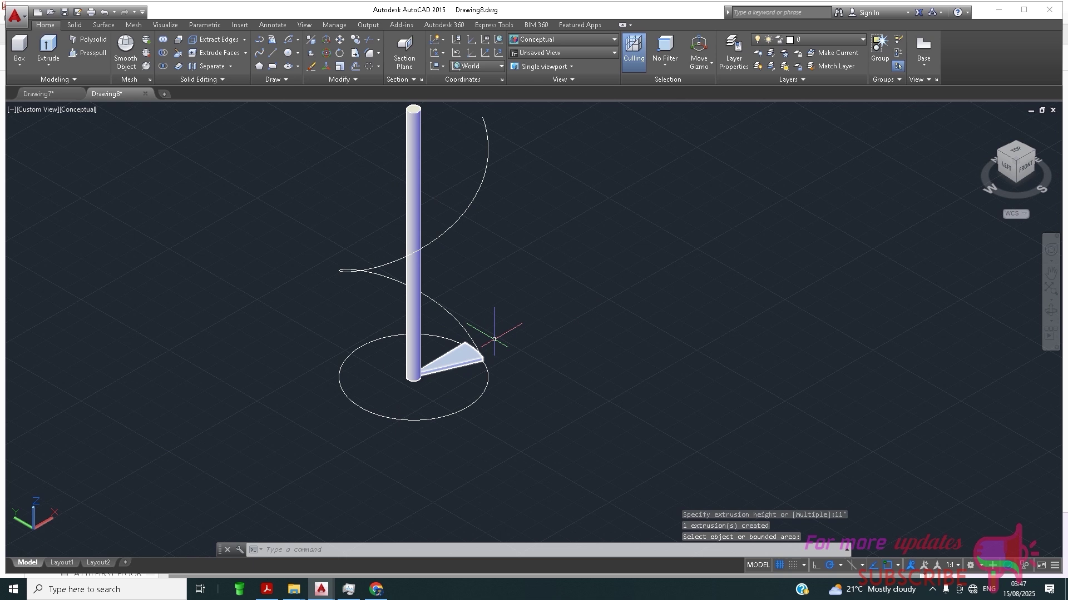
pyautogui.click(459, 360)
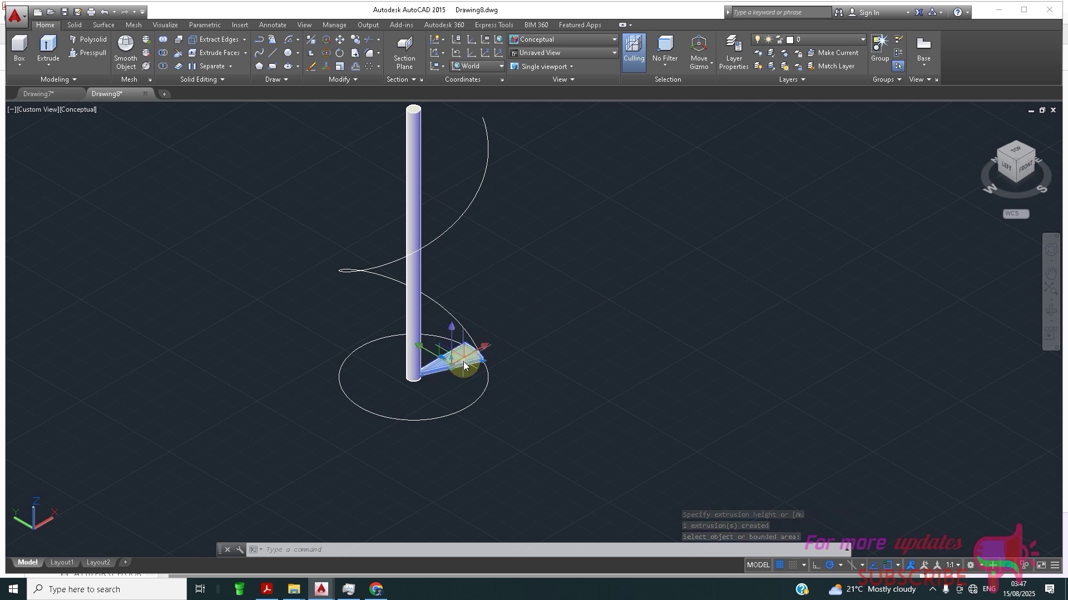
pyautogui.write('ARR')
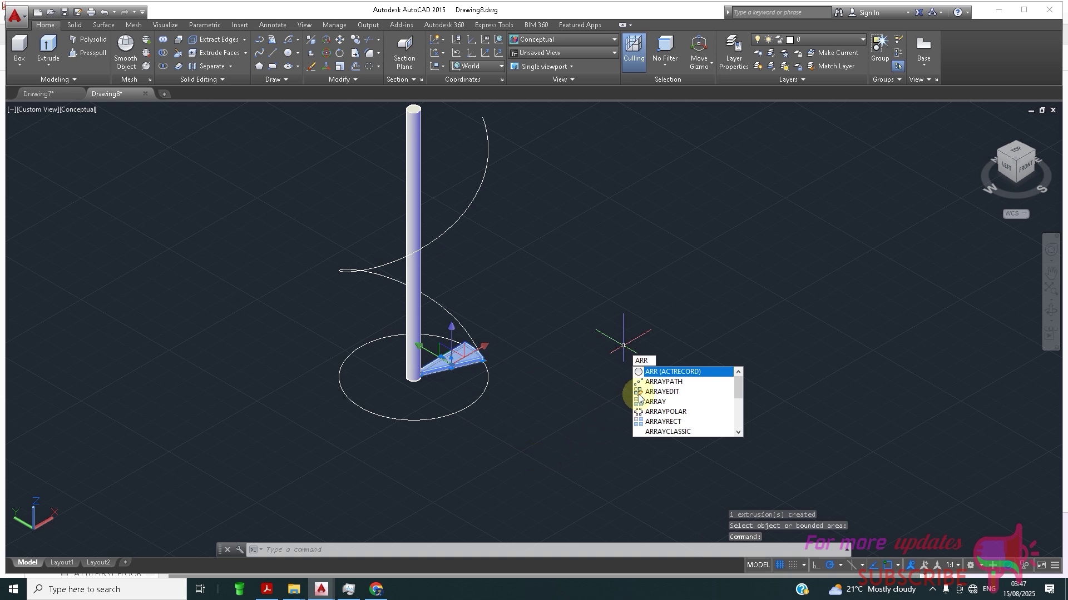
pyautogui.click(656, 383)
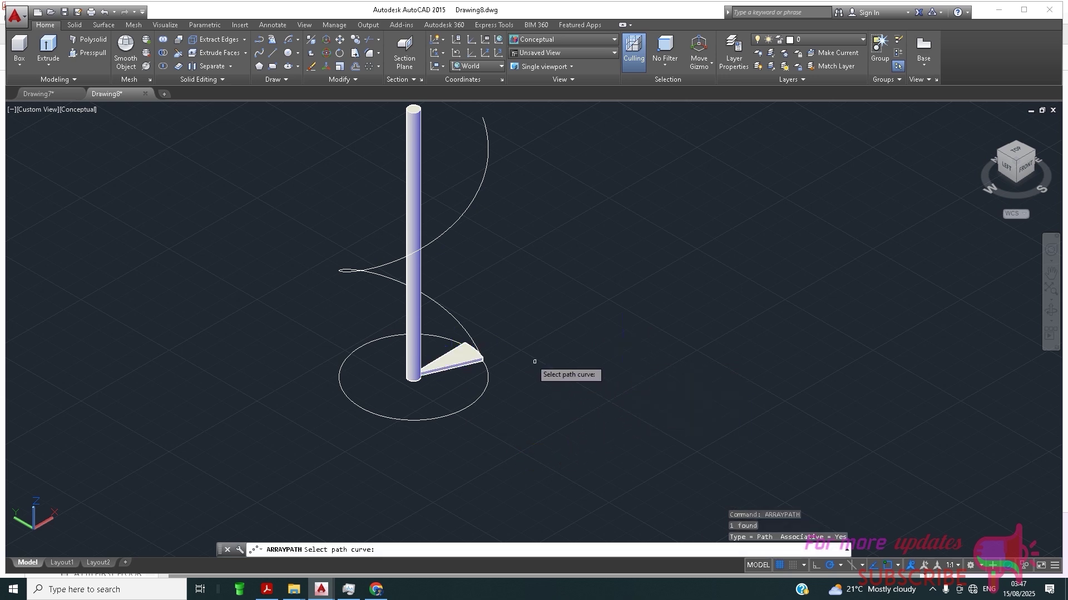
pyautogui.click(470, 337)
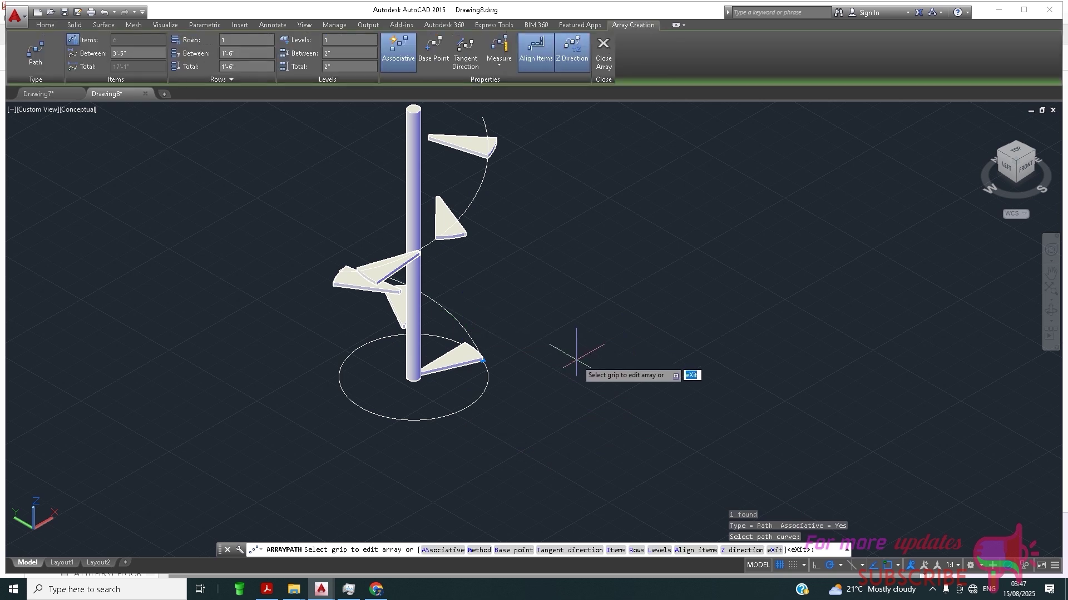
pyautogui.press('Return')
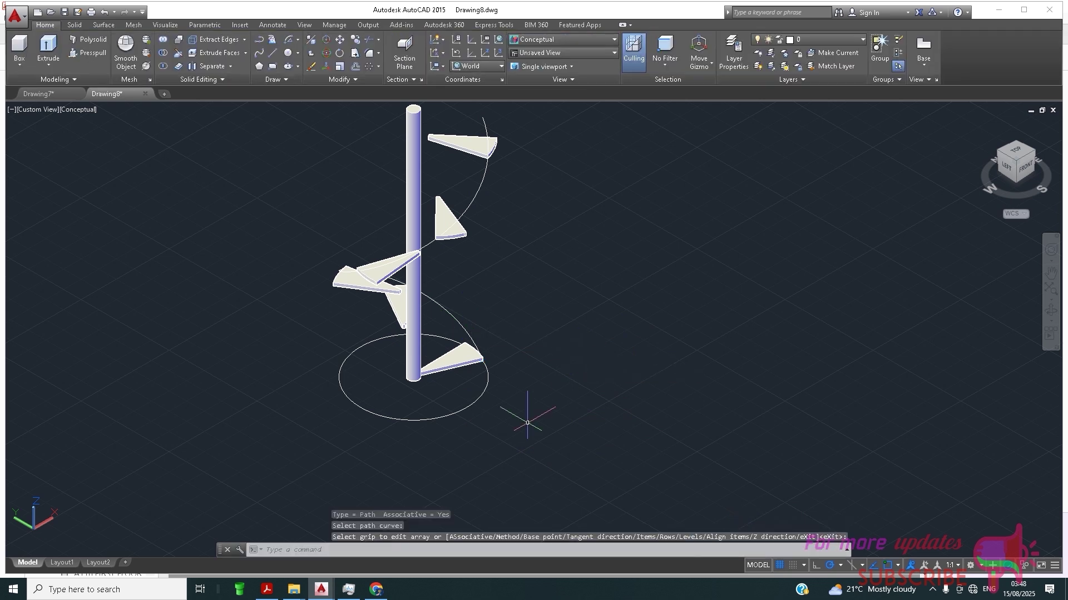
# - Change the tread array's spacing method to Divide and set the item count to 15
pyautogui.click(452, 367)
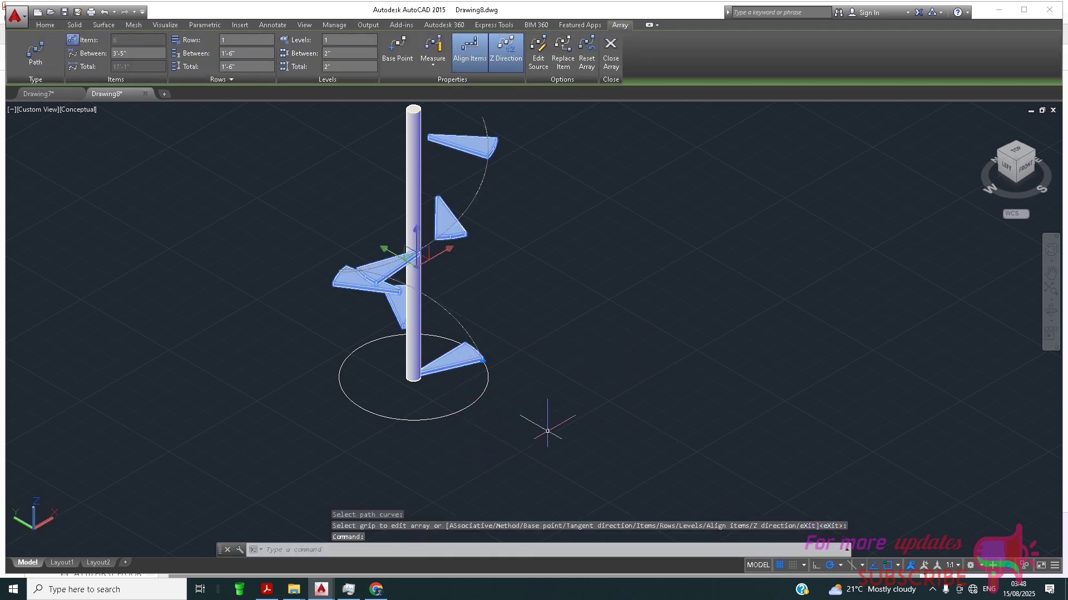
pyautogui.click(432, 67)
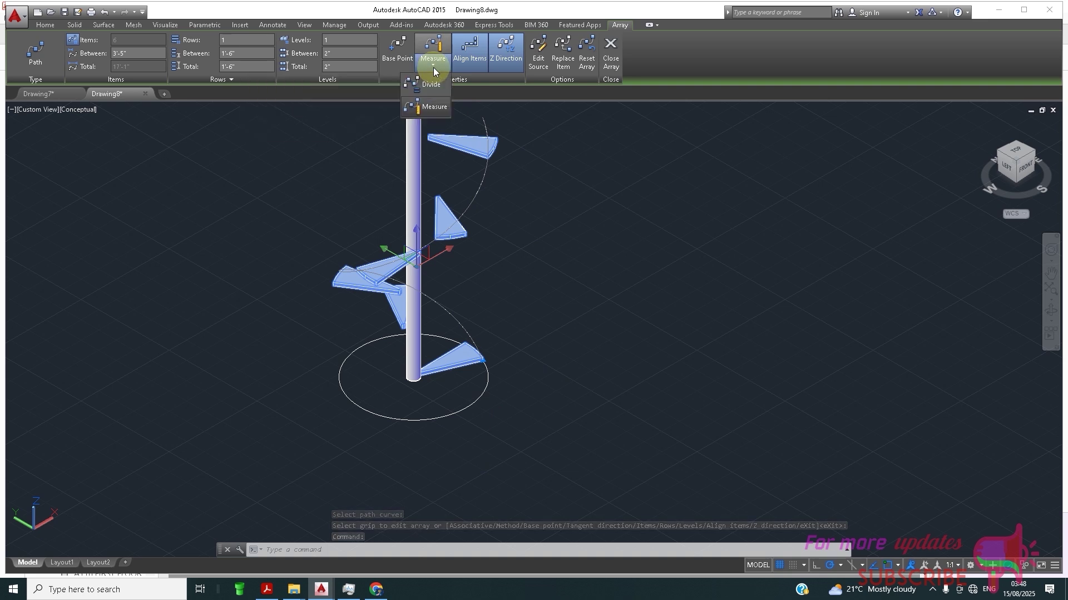
pyautogui.click(429, 83)
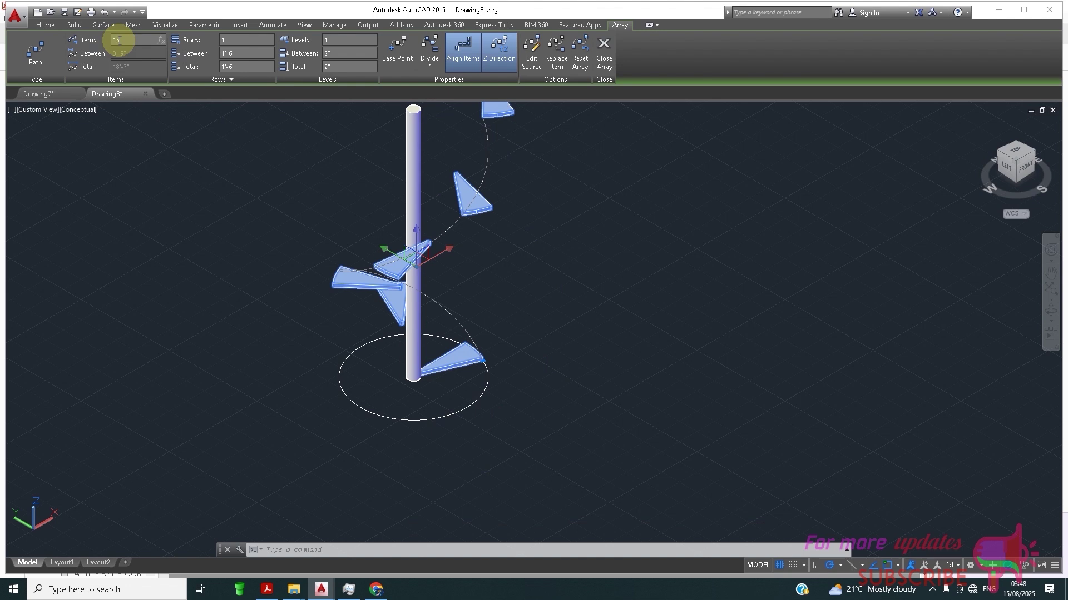
pyautogui.click(190, 180)
pyautogui.scroll(-2, 306, 351)
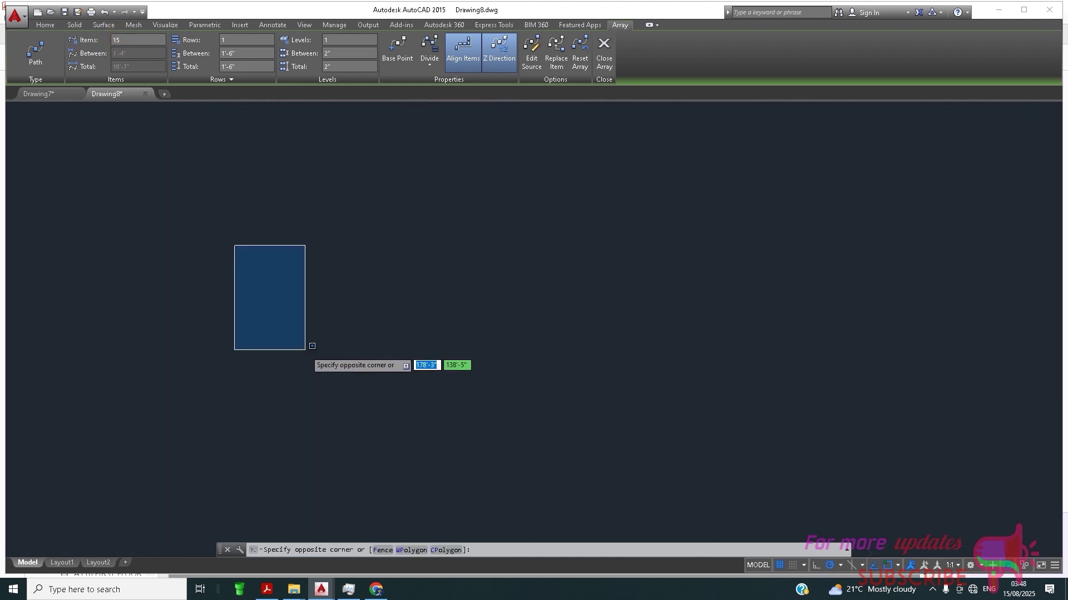
pyautogui.click(306, 350)
pyautogui.scroll(4, 254, 321)
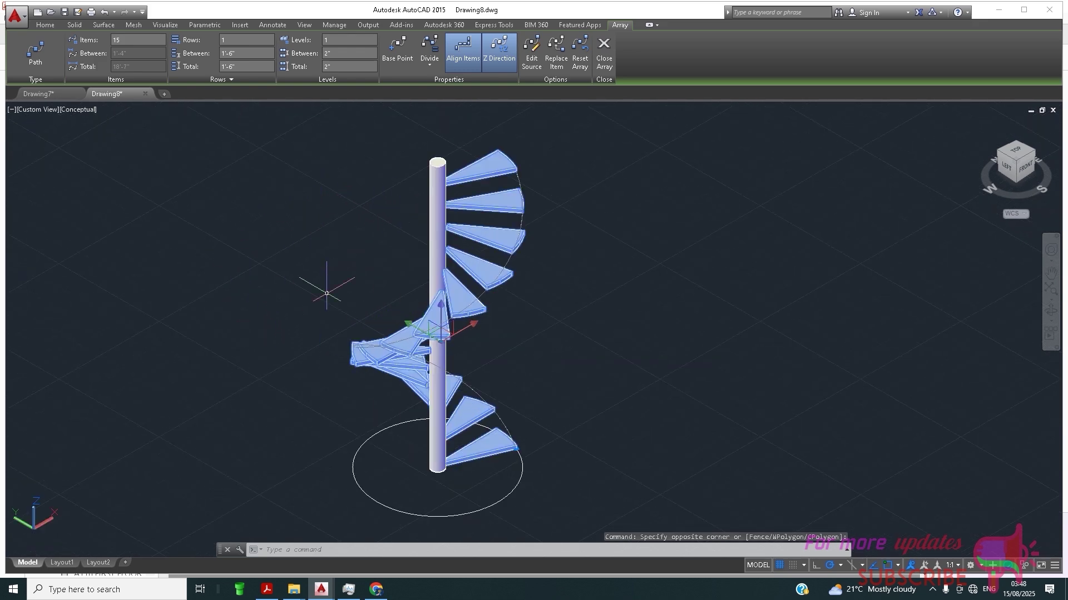
pyautogui.press('Escape')
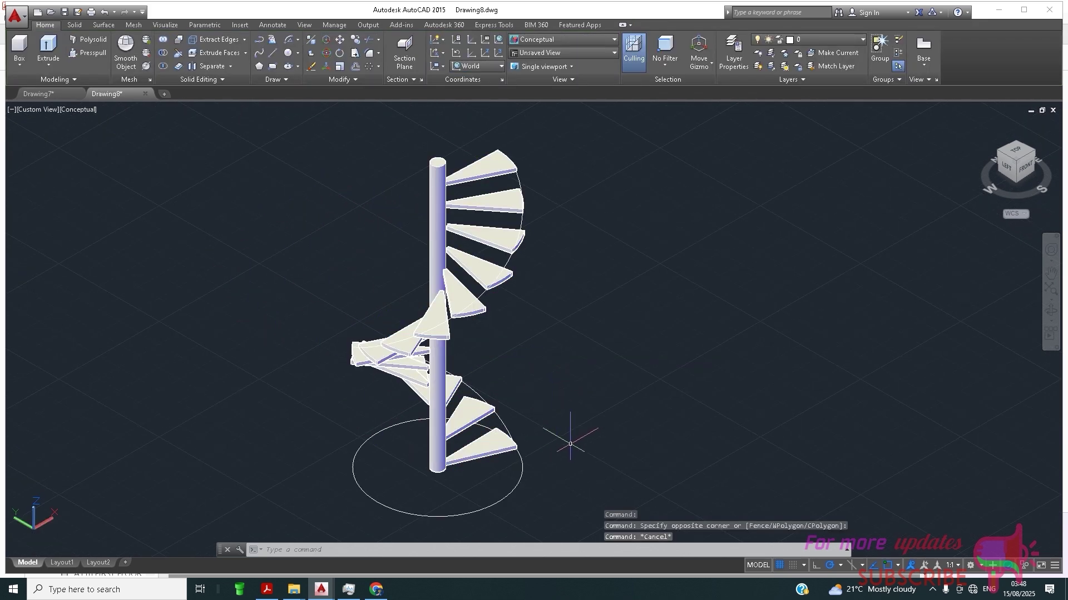
# - Copy the helix 30 inches straight up, using the bottom tread's lower outer corner as base point
pyautogui.scroll(-3, 547, 333)
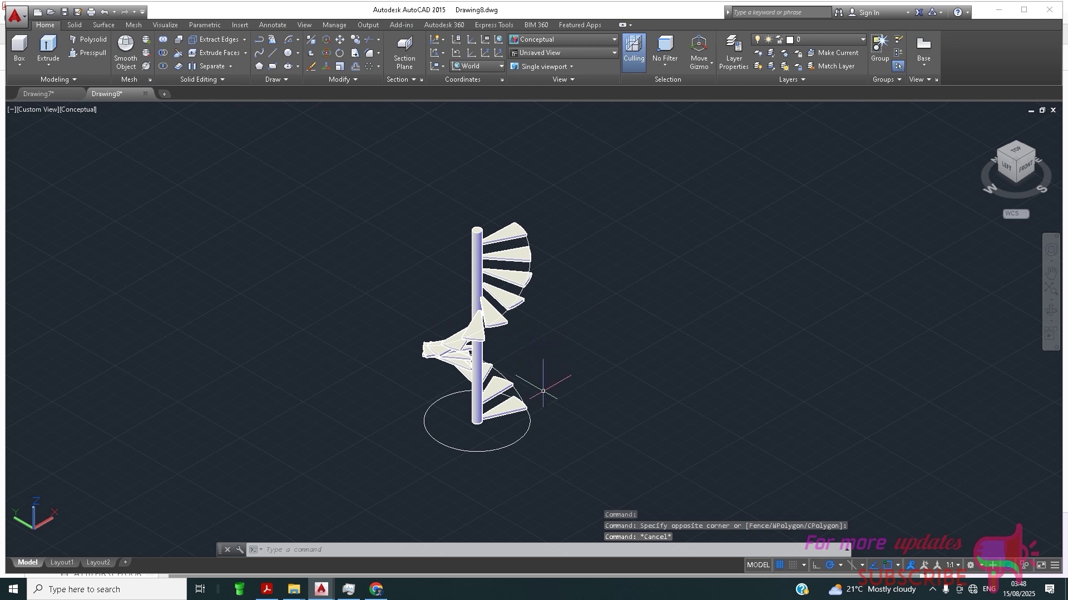
pyautogui.scroll(2, 532, 405)
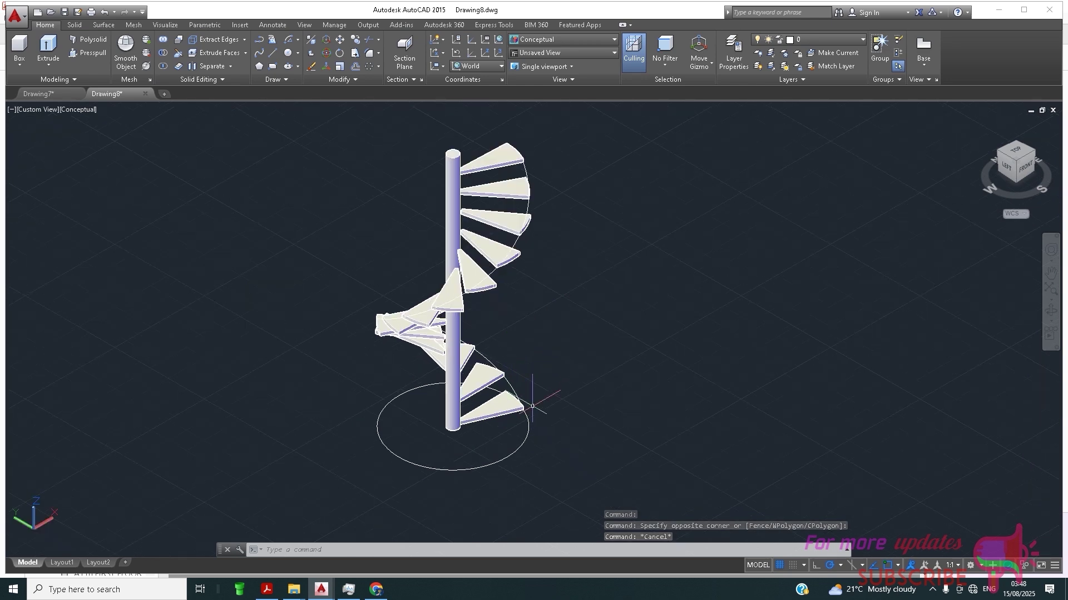
pyautogui.click(513, 386)
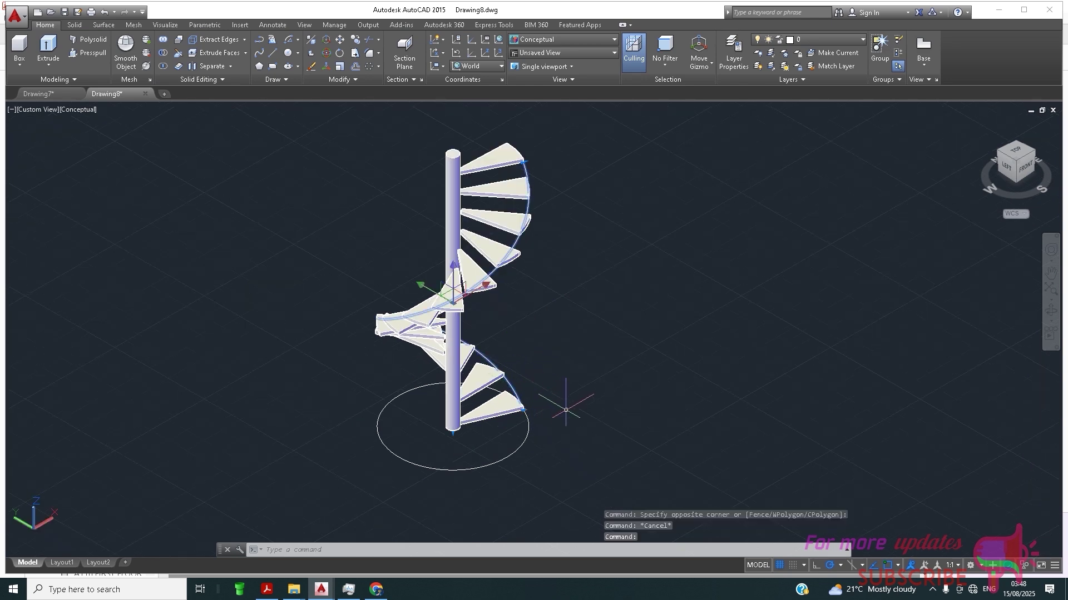
pyautogui.write('c')
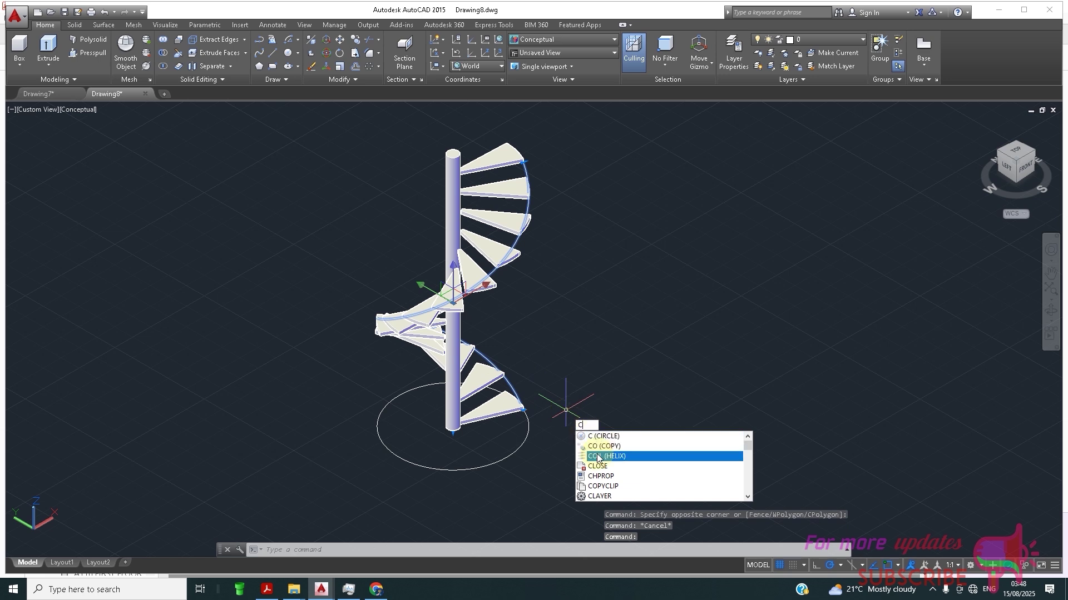
pyautogui.click(604, 447)
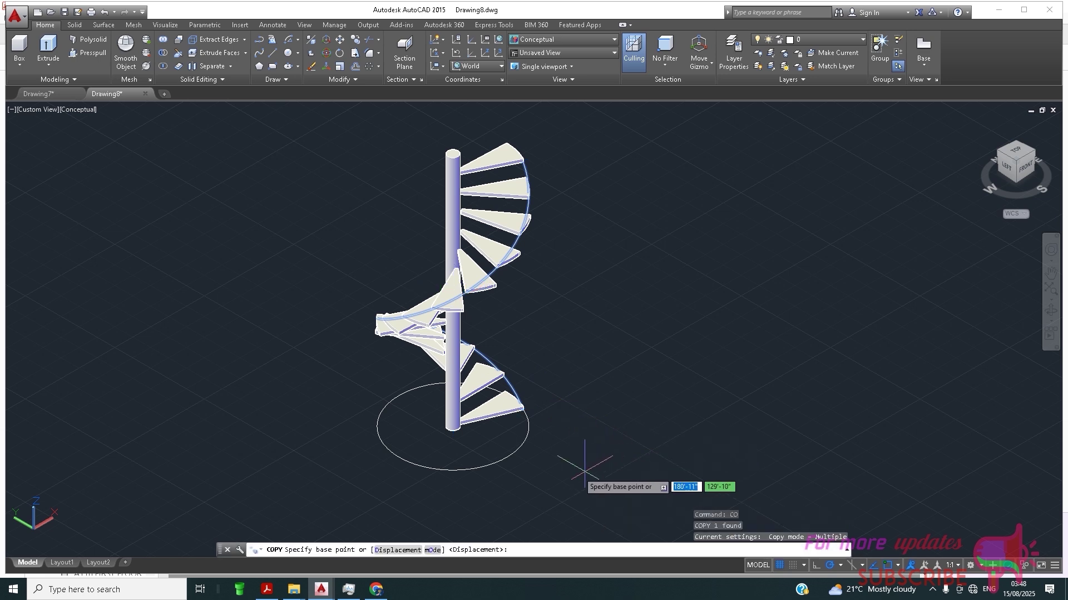
pyautogui.scroll(5, 539, 421)
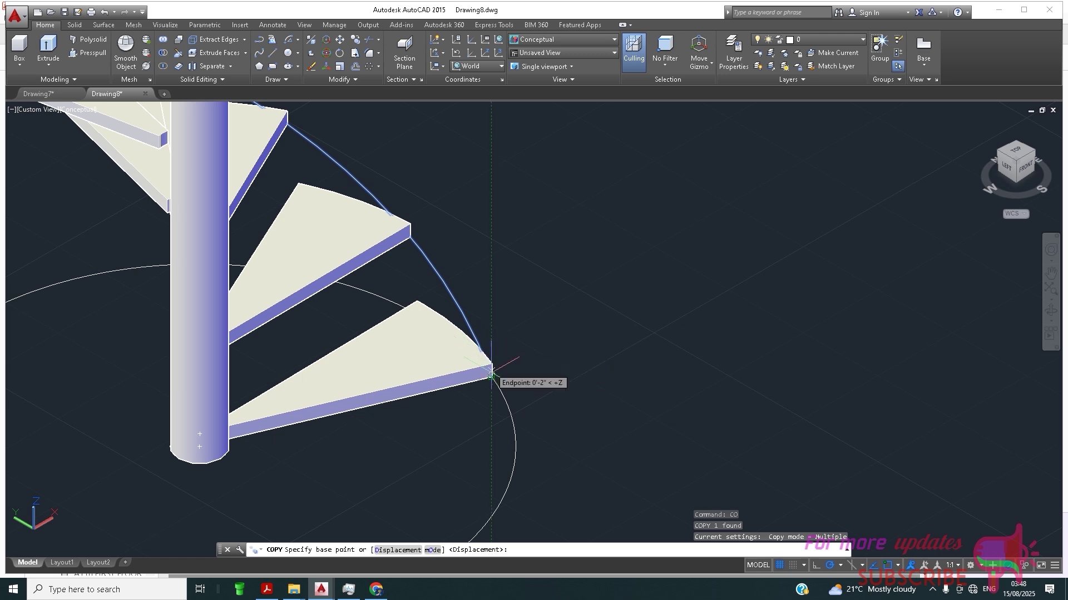
pyautogui.click(491, 374)
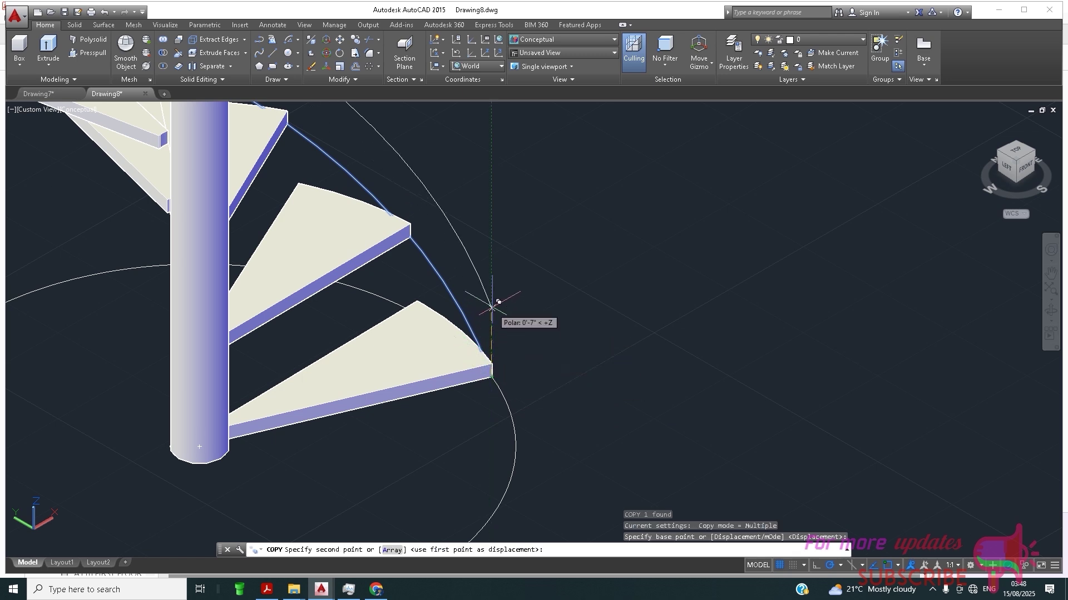
pyautogui.scroll(-2, 498, 303)
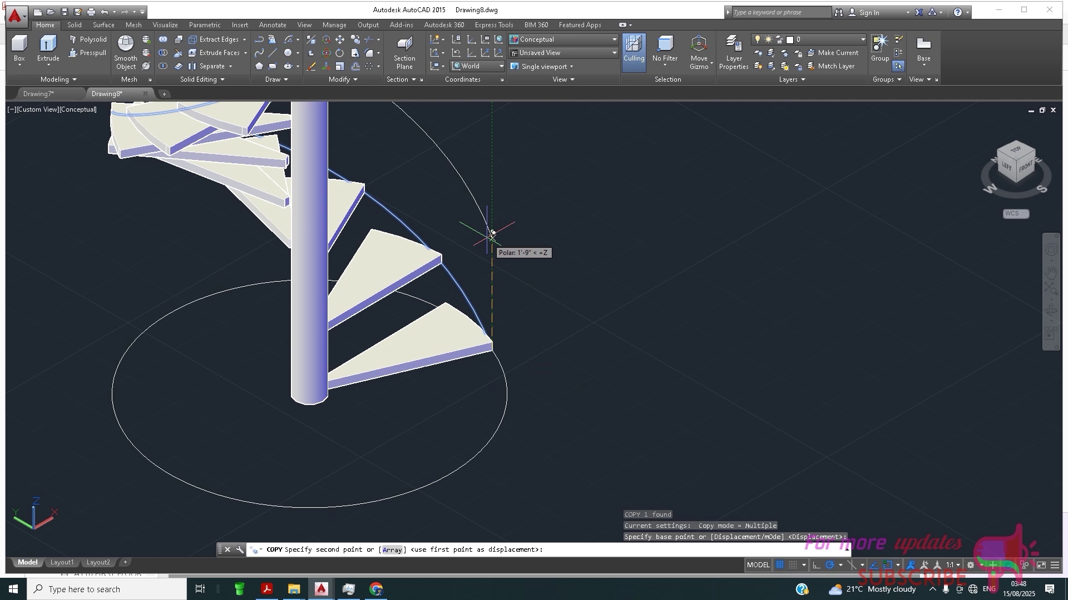
pyautogui.write('30')
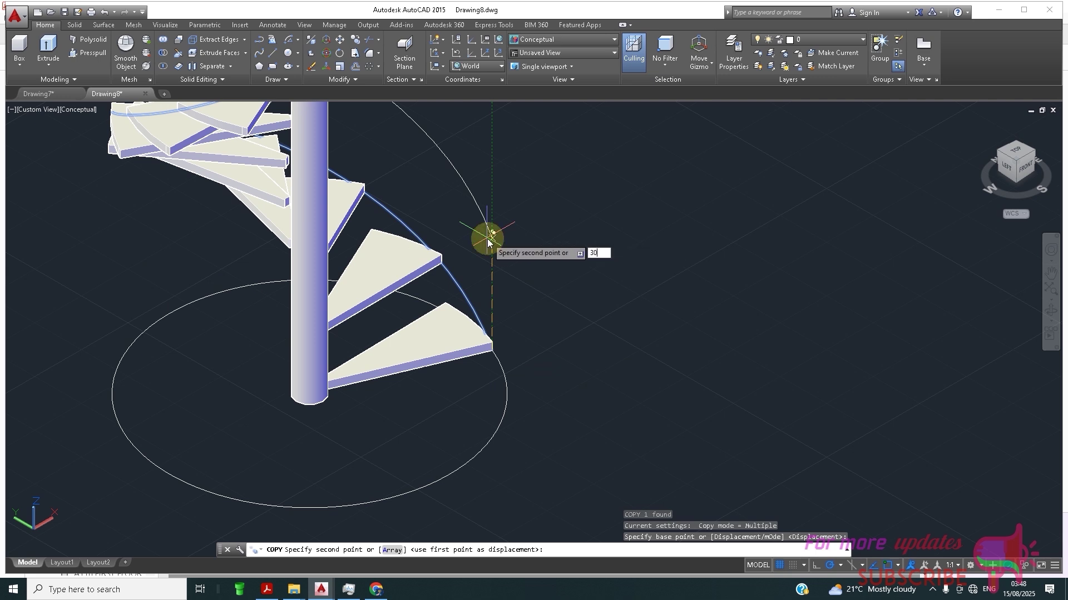
pyautogui.press('Return')
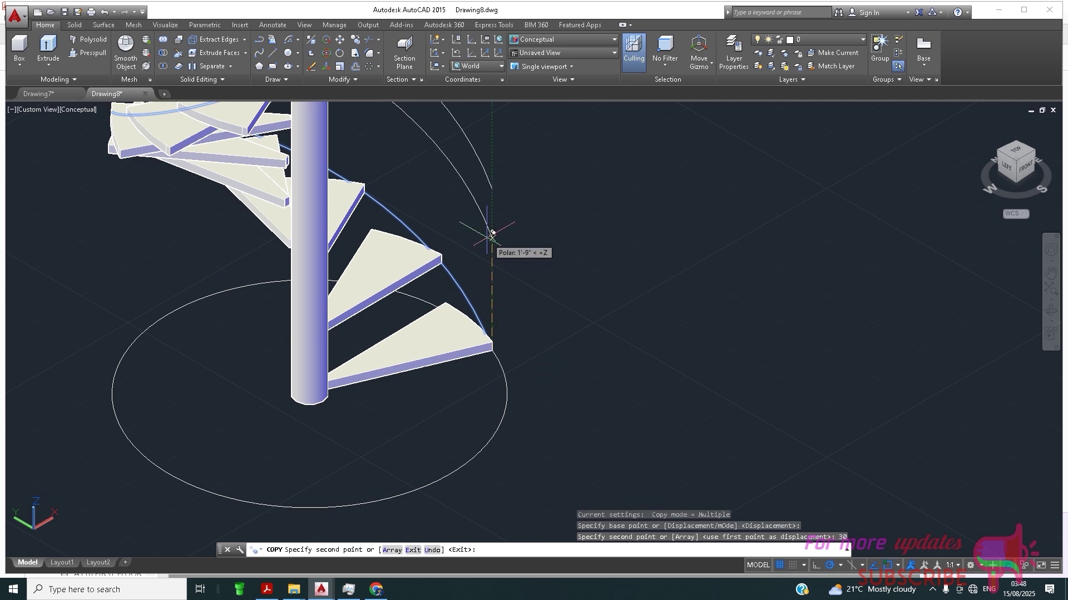
# - Add a second copy of the helix 25 inches above the original and finish copying
pyautogui.write('25')
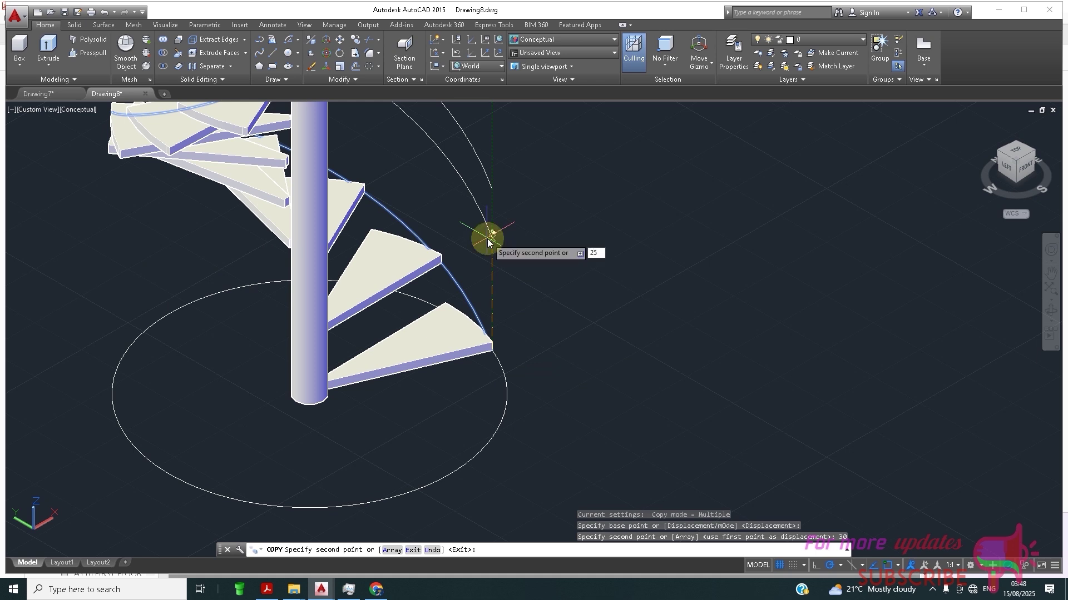
pyautogui.press('Return')
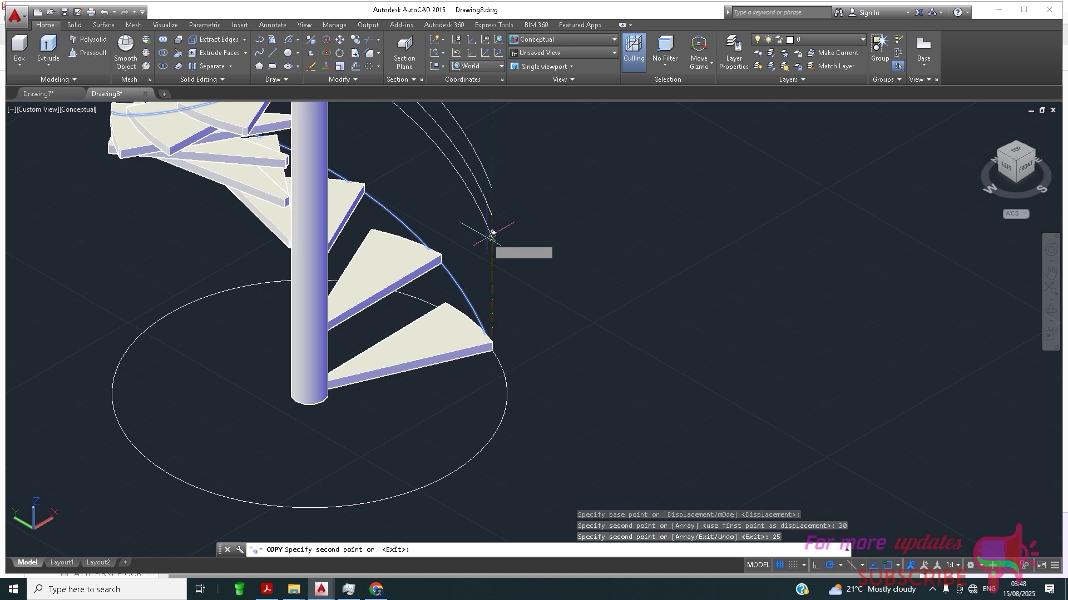
pyautogui.scroll(-4, 492, 234)
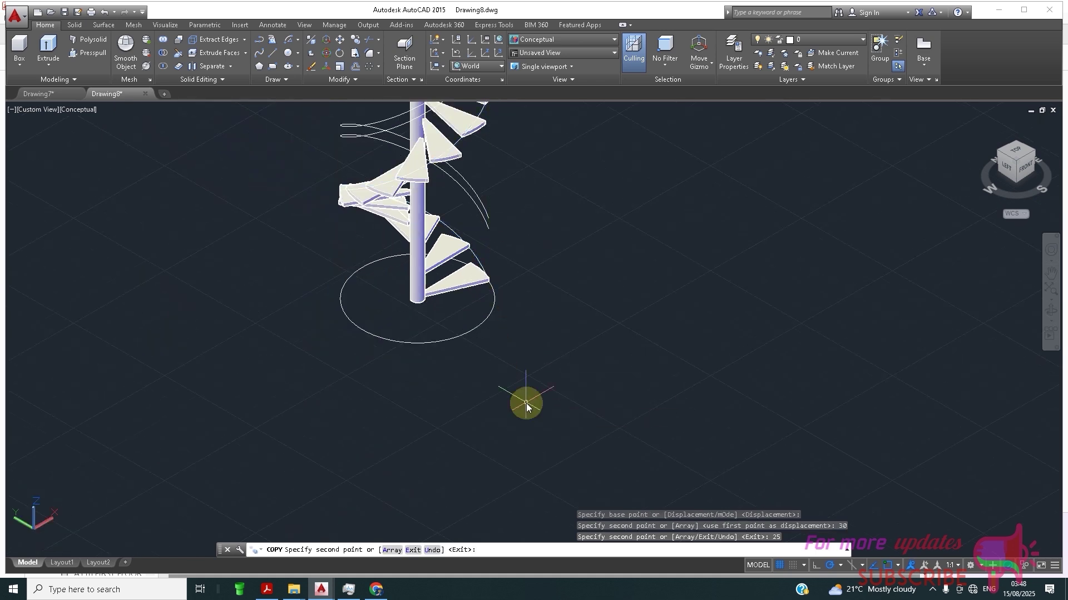
pyautogui.press('Escape')
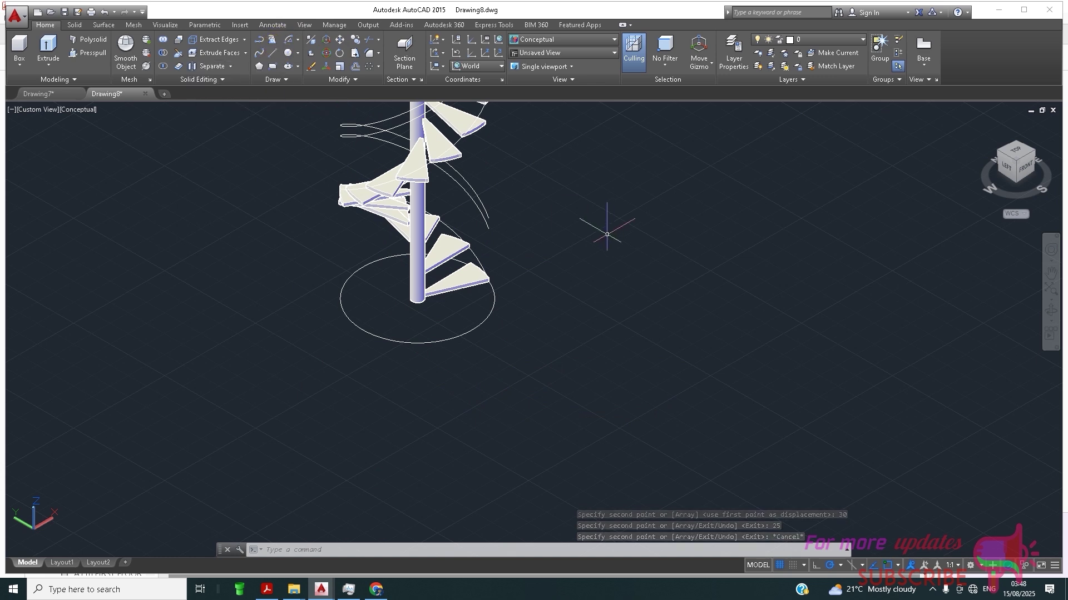
# - Draw a vertical line from the lower end of the upper helix copy down to the bottom tread's outer corner
pyautogui.write('l')
pyautogui.press('Return')
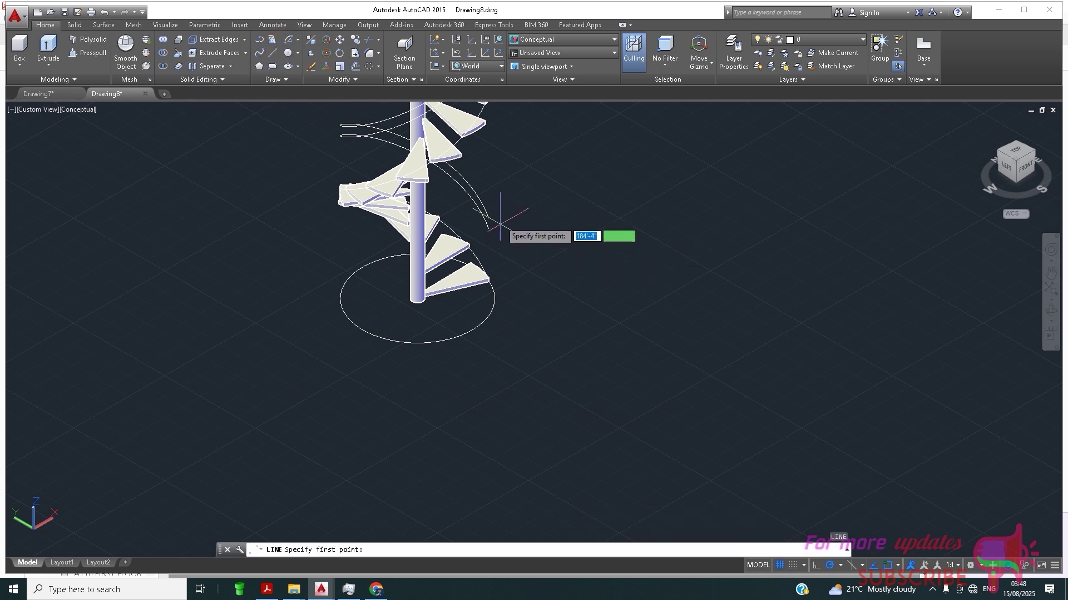
pyautogui.scroll(2, 498, 221)
pyautogui.click(483, 216)
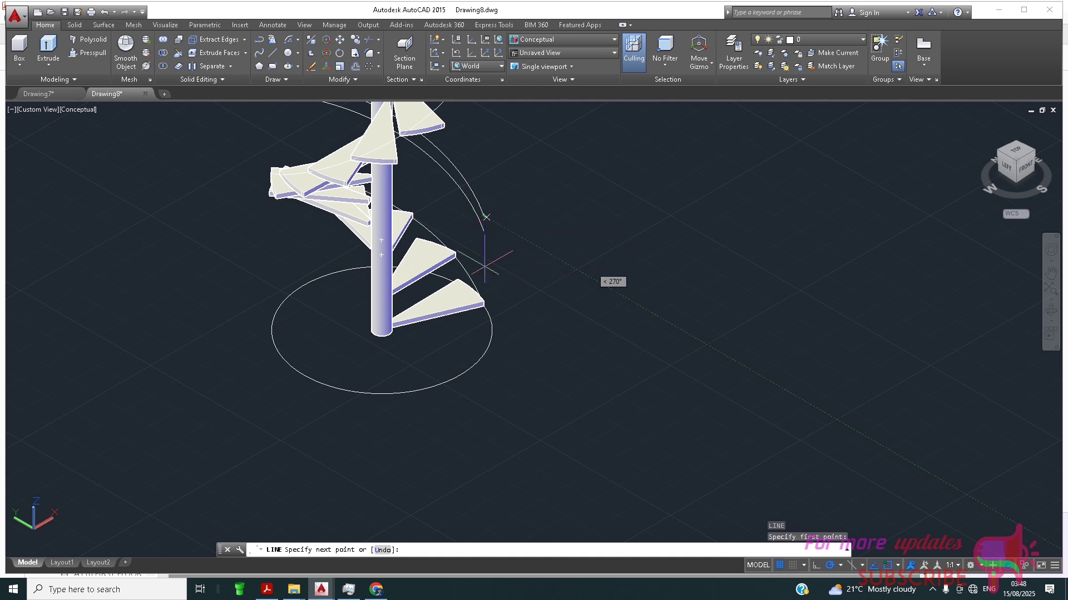
pyautogui.click(482, 306)
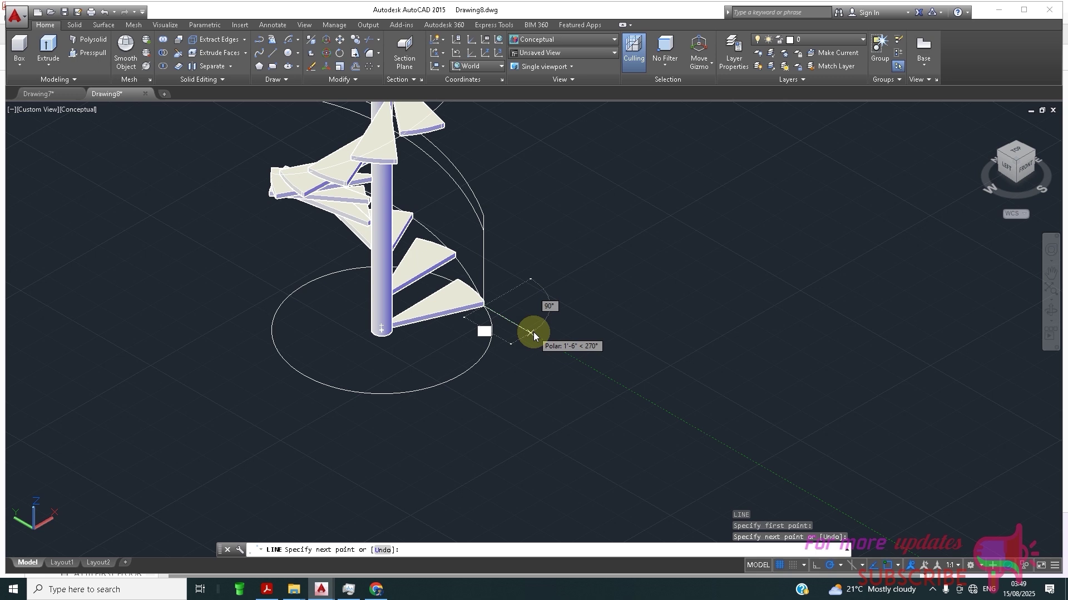
pyautogui.press('Escape')
pyautogui.press('Escape')
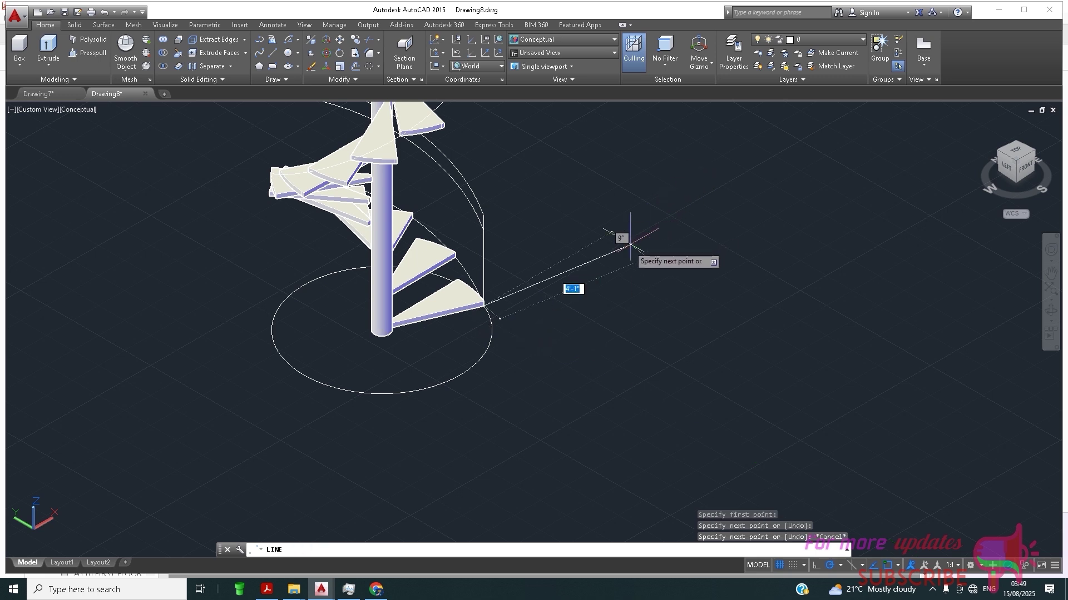
# - Draw a vertical line from the top end of the upper helix copy down to the top tread's outer corner
pyautogui.scroll(-5, 572, 312)
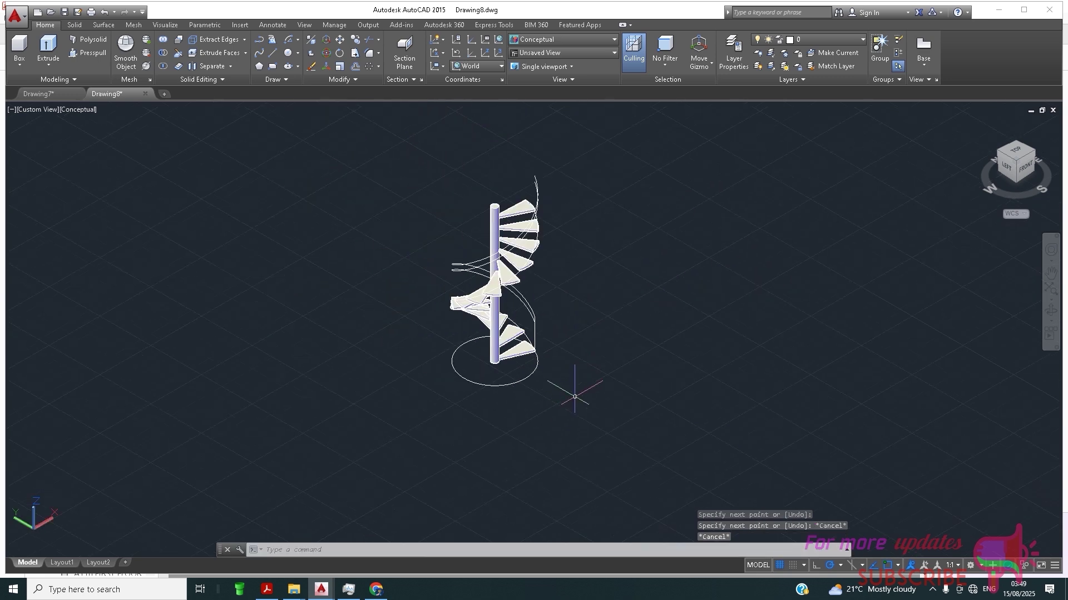
pyautogui.scroll(3, 572, 389)
pyautogui.scroll(2, 529, 341)
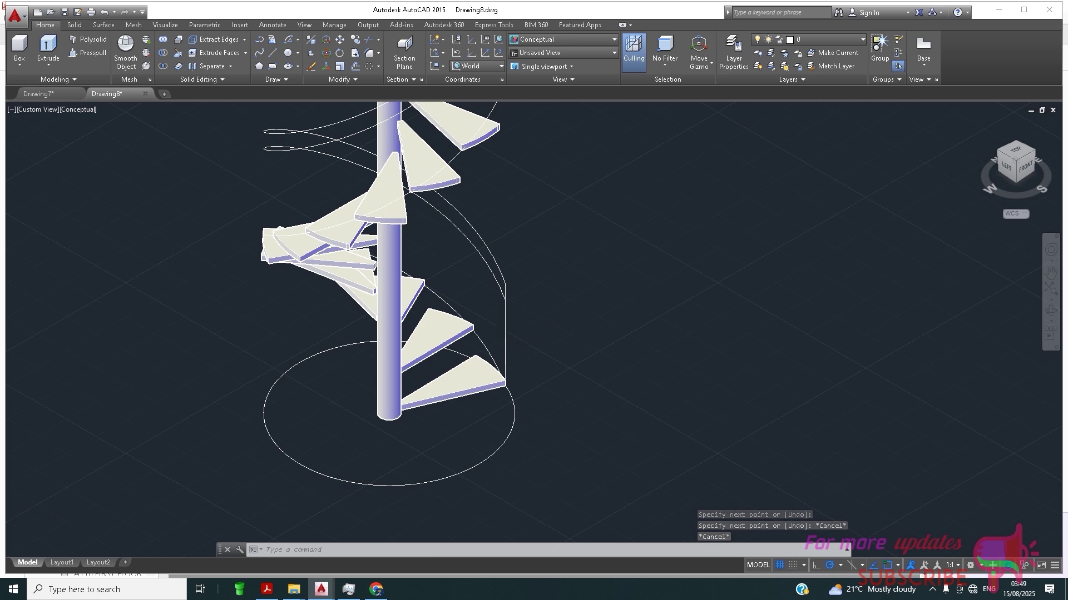
pyautogui.scroll(-4, 515, 339)
pyautogui.scroll(4, 543, 238)
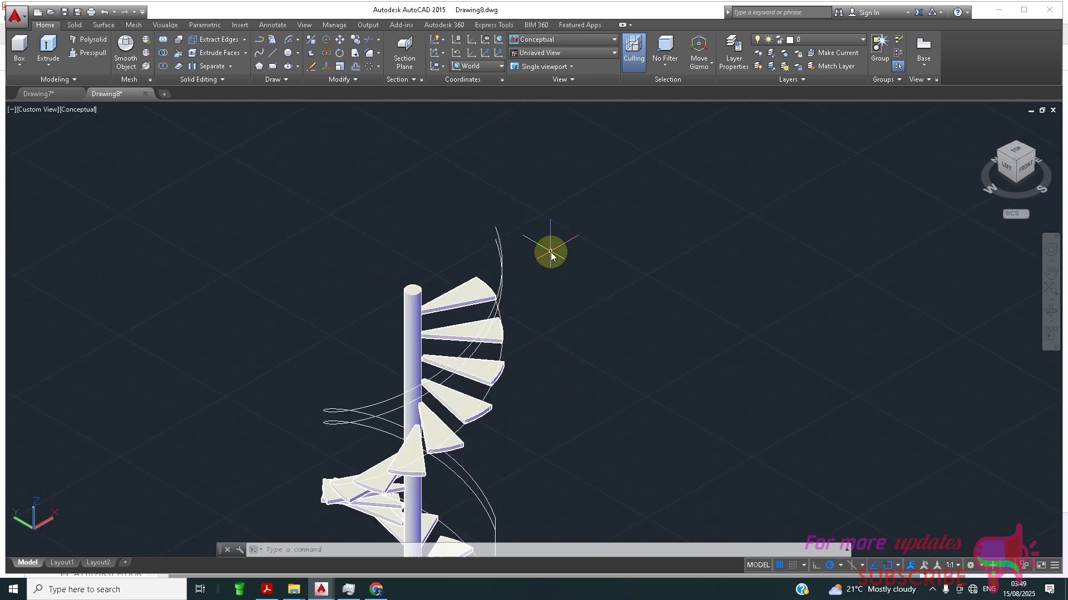
pyautogui.write('l')
pyautogui.press('Return')
pyautogui.scroll(2, 494, 231)
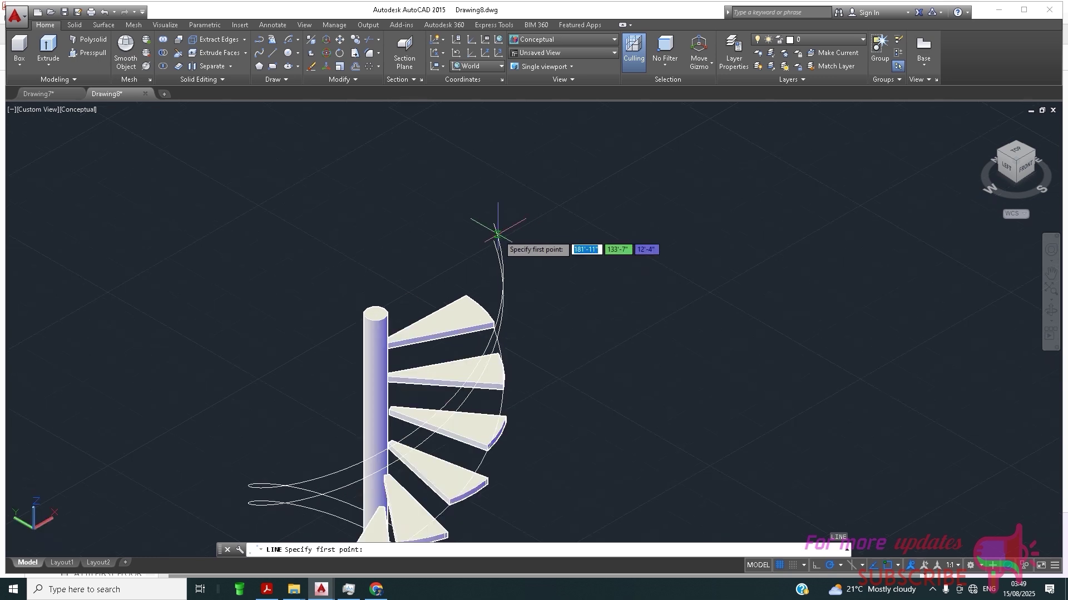
pyautogui.click(494, 225)
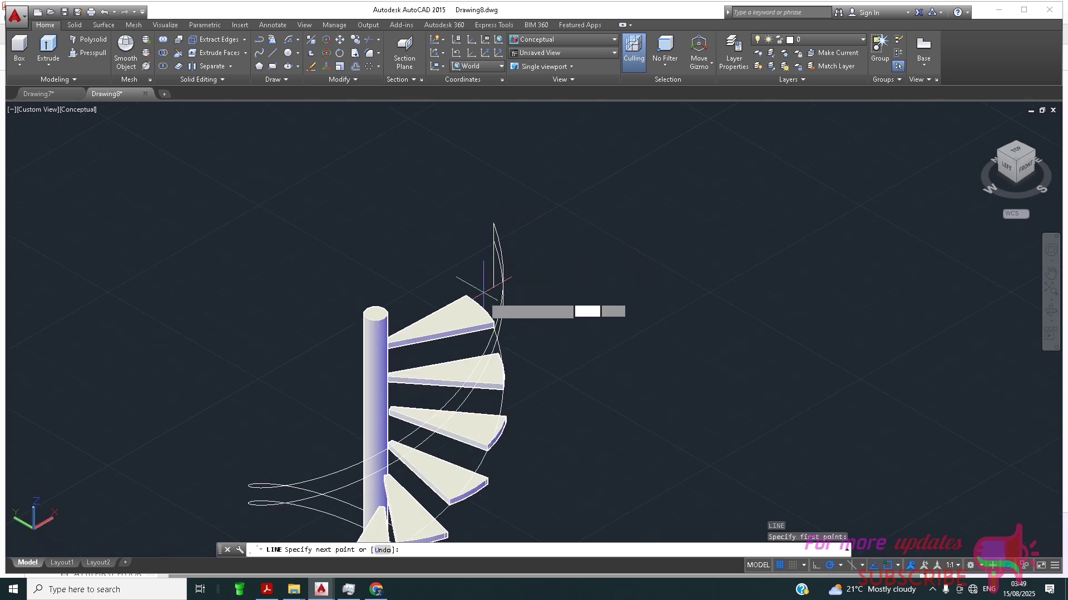
pyautogui.click(493, 326)
pyautogui.press('Return')
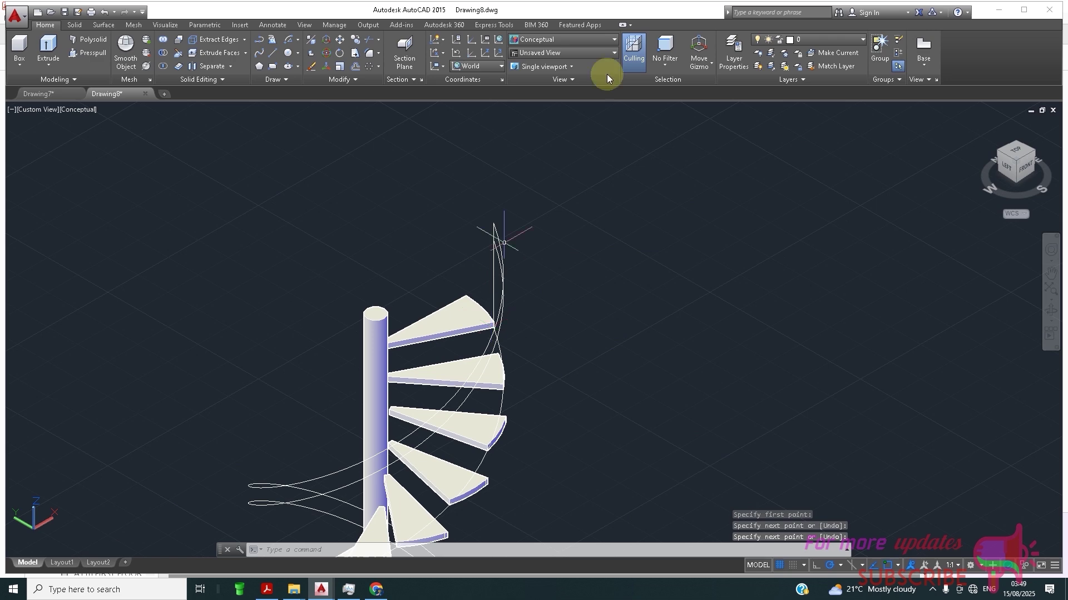
# - Draw a circle with a 0.5-inch radius in the empty space beside the staircase
pyautogui.scroll(-4, 556, 177)
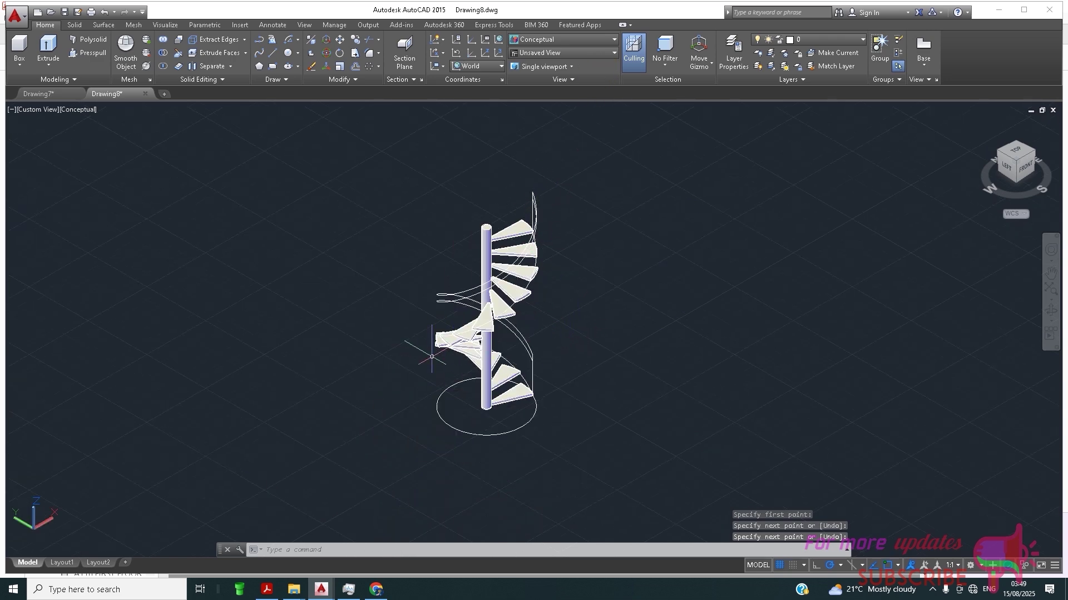
pyautogui.scroll(2, 422, 357)
pyautogui.scroll(-2, 549, 382)
pyautogui.scroll(3, 556, 374)
pyautogui.scroll(-4, 556, 375)
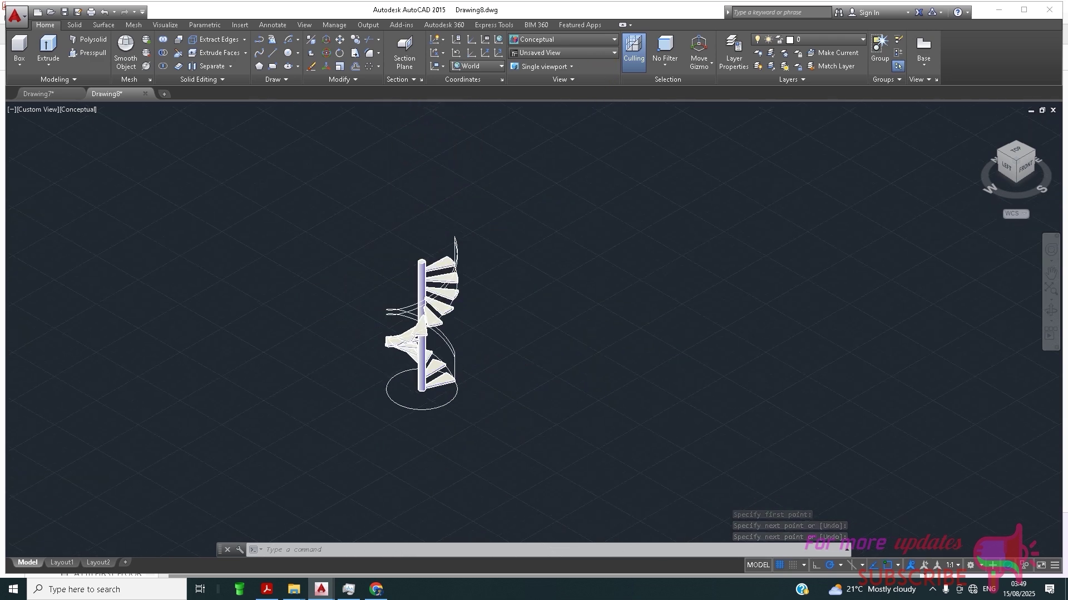
pyautogui.scroll(3, 351, 262)
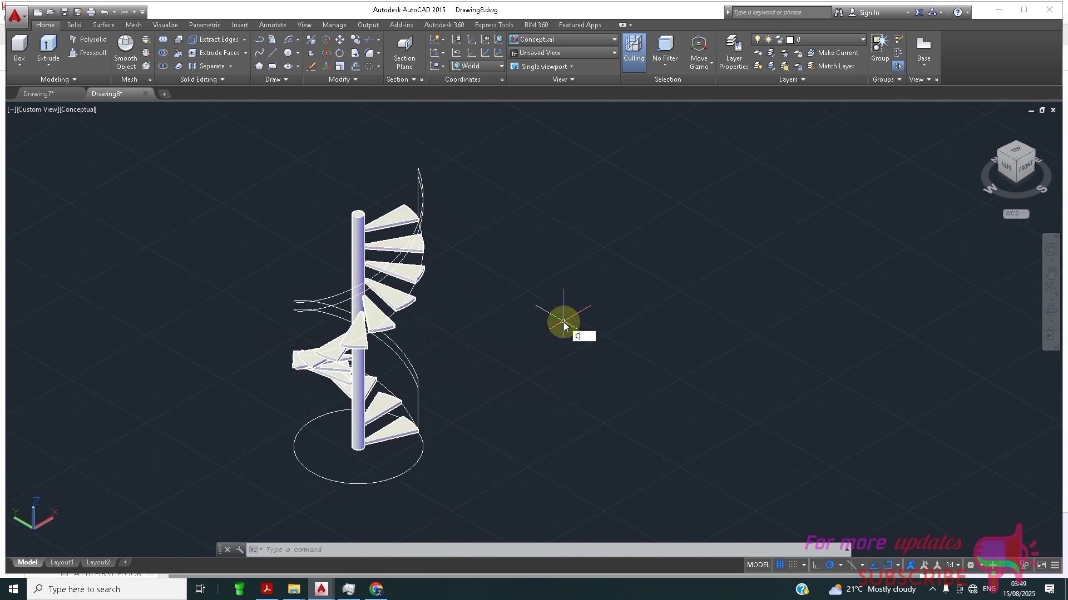
pyautogui.press('Return')
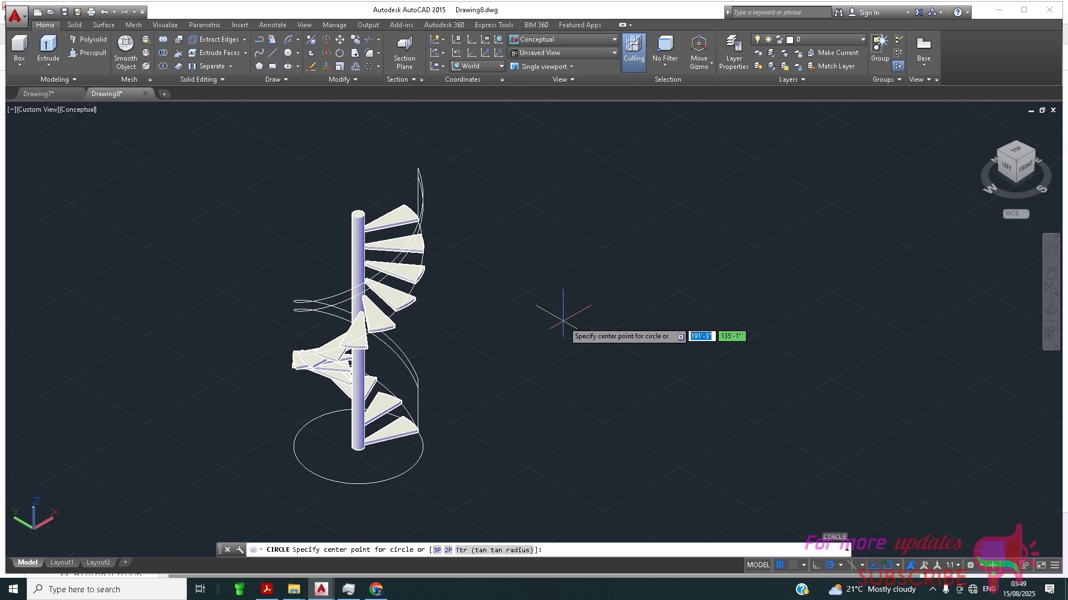
pyautogui.scroll(3, 512, 328)
pyautogui.click(497, 342)
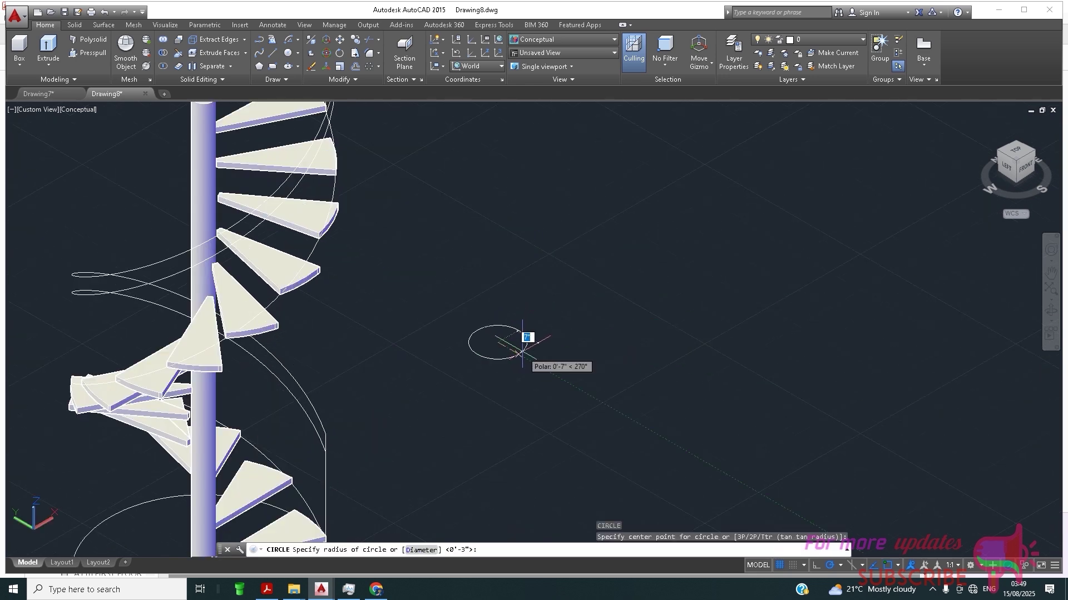
pyautogui.click(522, 353)
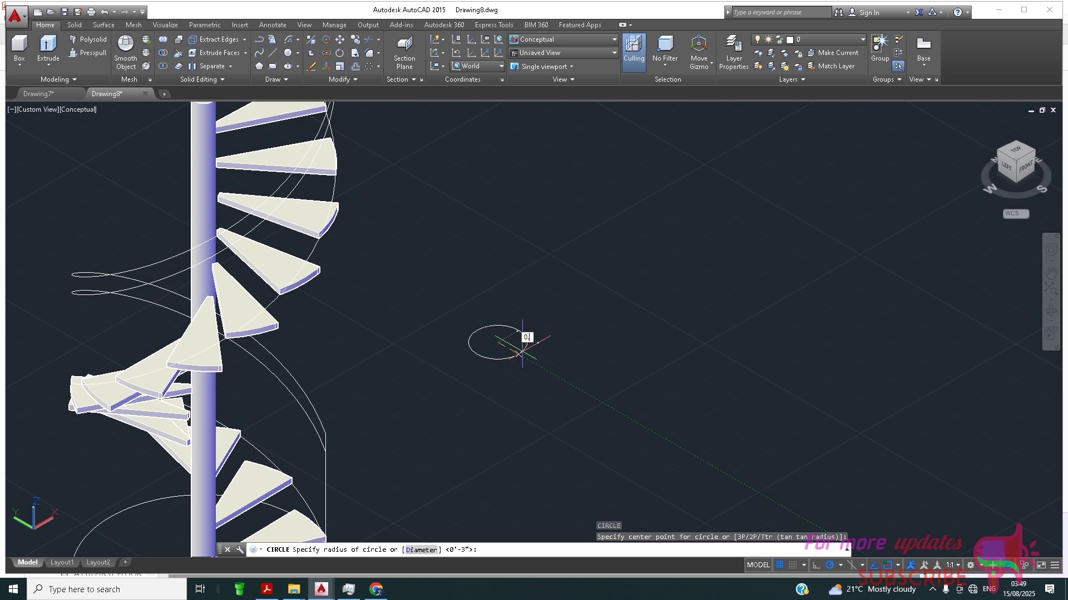
pyautogui.write('5')
pyautogui.press('Return')
# - Sweep the small circle along the upper helix copy to form the top handrail
pyautogui.scroll(3, 507, 310)
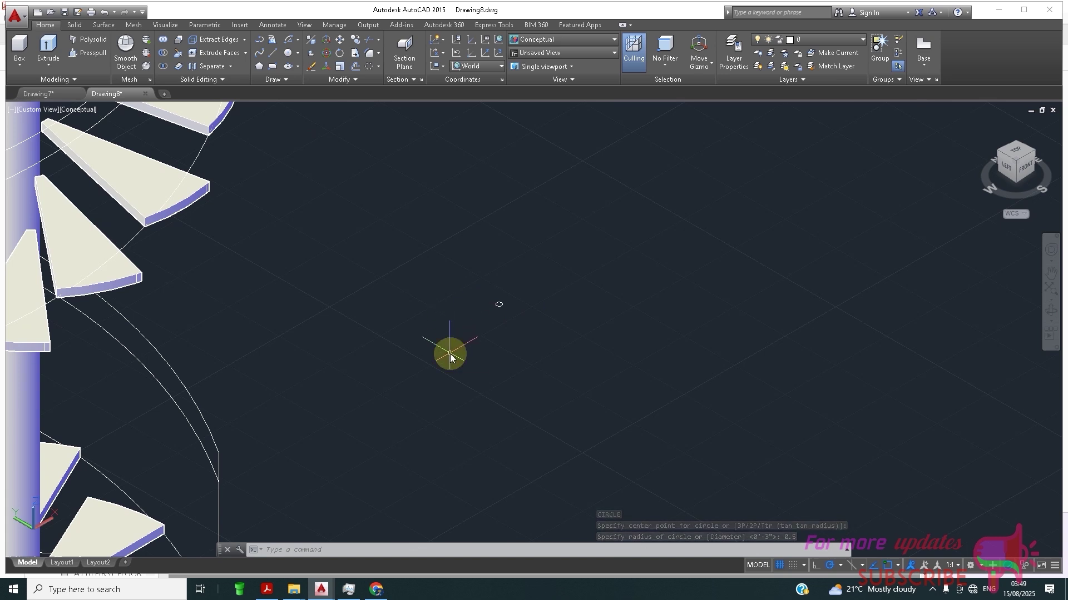
pyautogui.write('SWEEP')
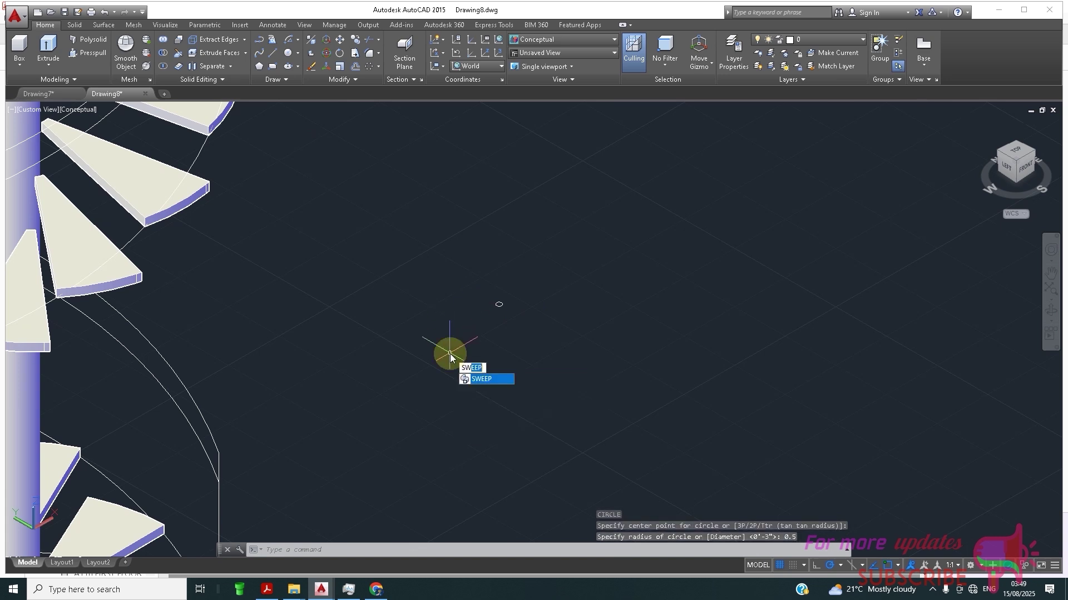
pyautogui.press('Return')
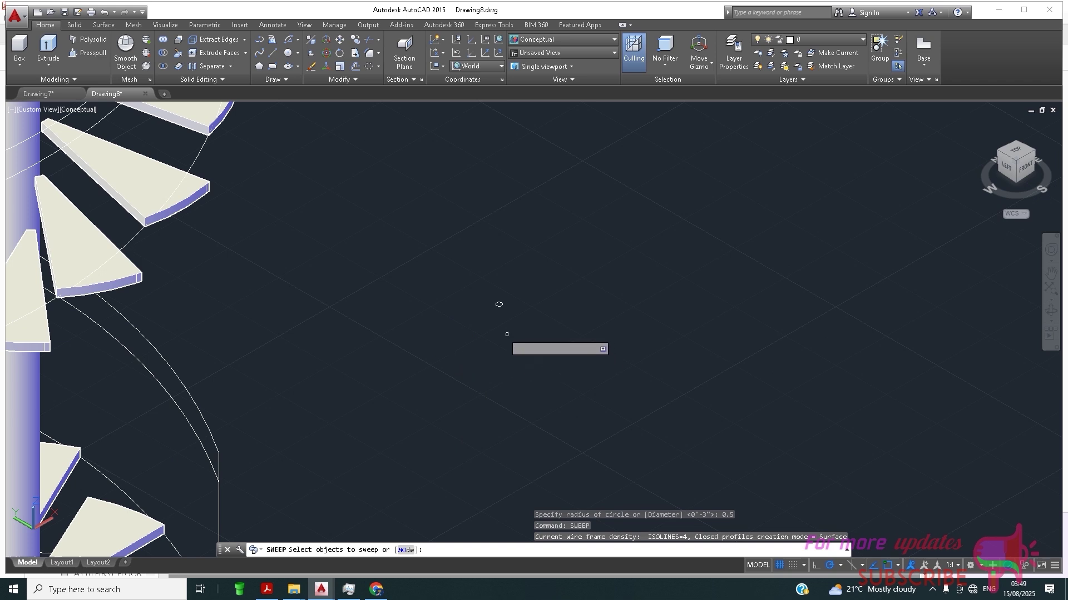
pyautogui.click(499, 304)
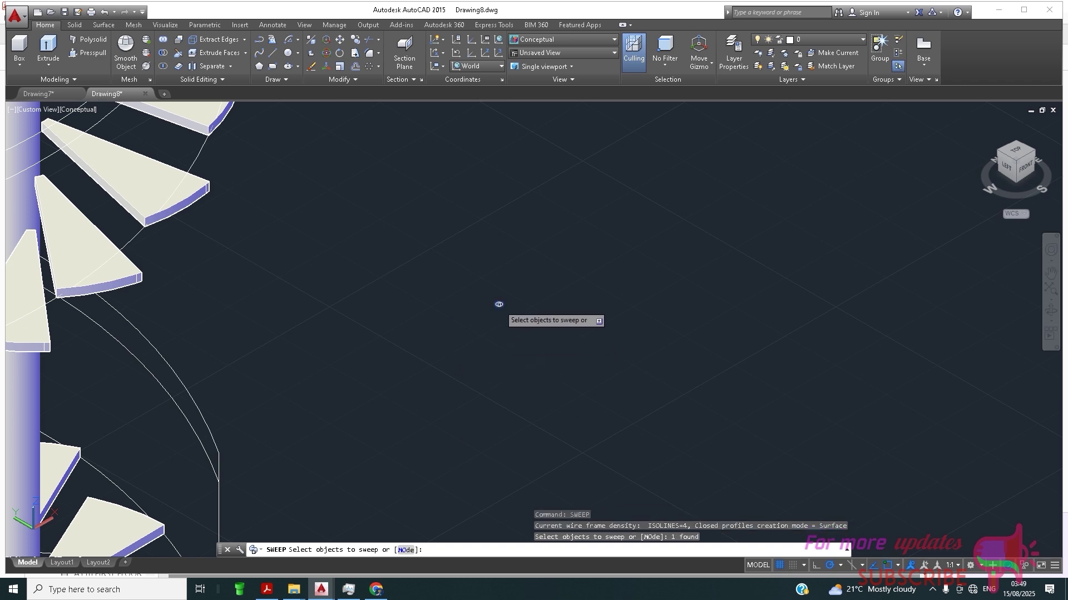
pyautogui.press('Return')
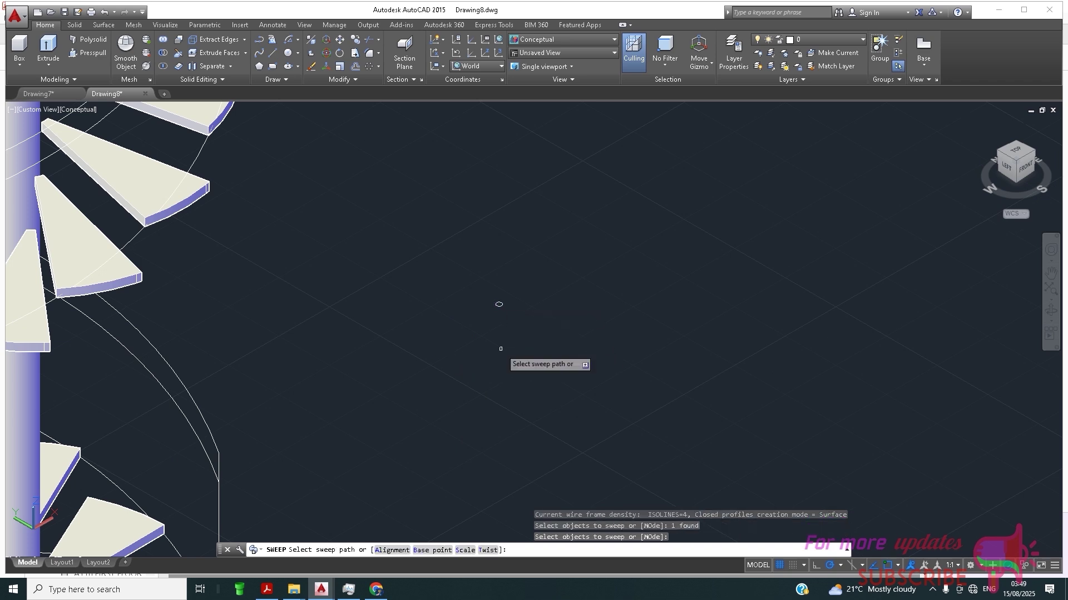
pyautogui.scroll(-2, 496, 302)
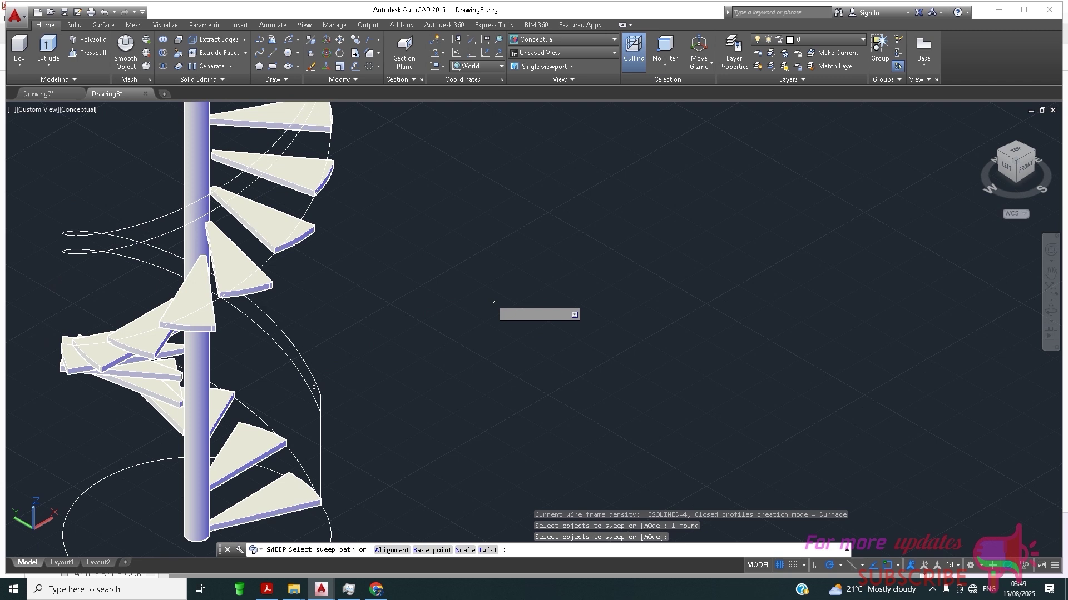
pyautogui.click(319, 383)
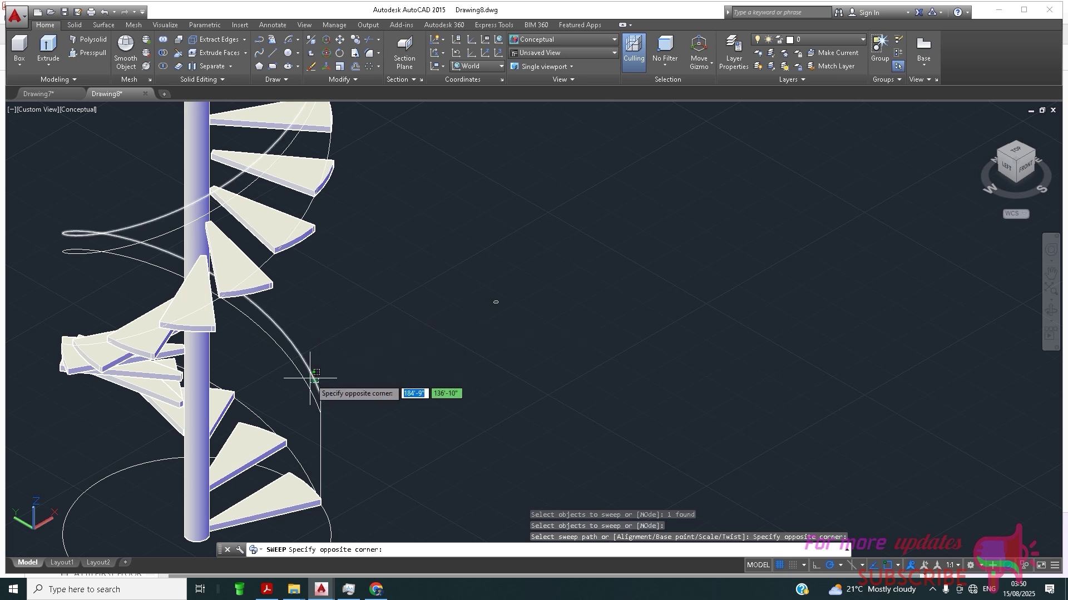
pyautogui.click(314, 381)
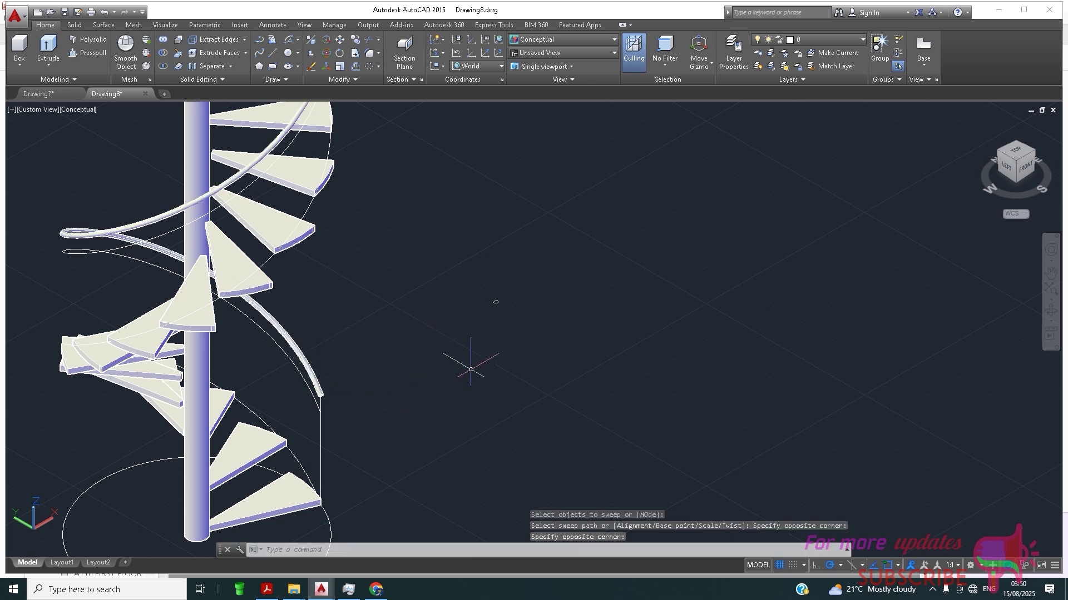
# - Sweep the small circle along the lower helix copy to form the second rail
pyautogui.write('SWEEP')
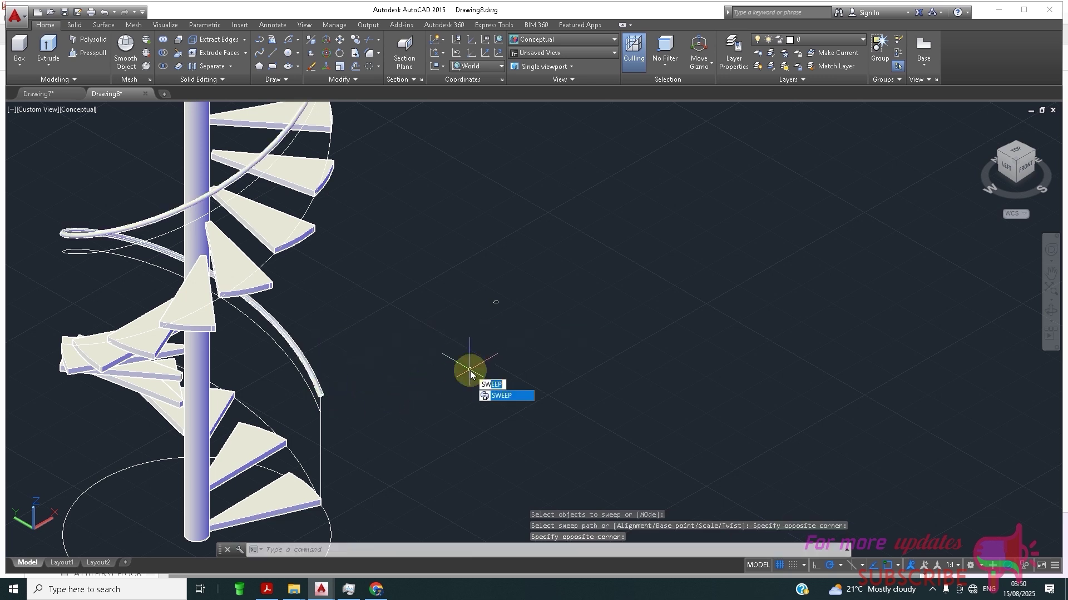
pyautogui.click(496, 395)
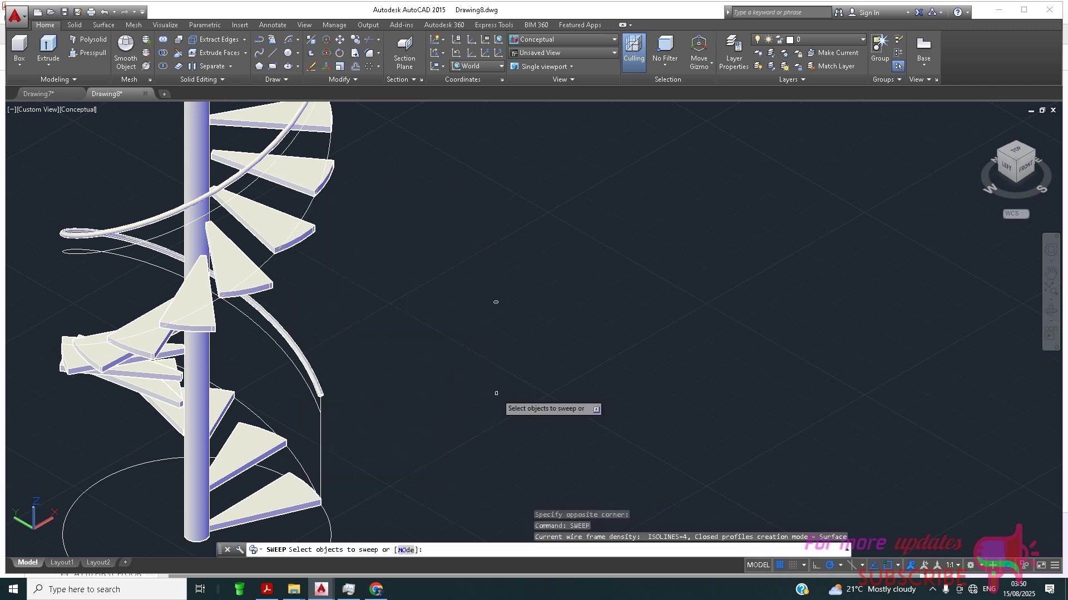
pyautogui.click(496, 302)
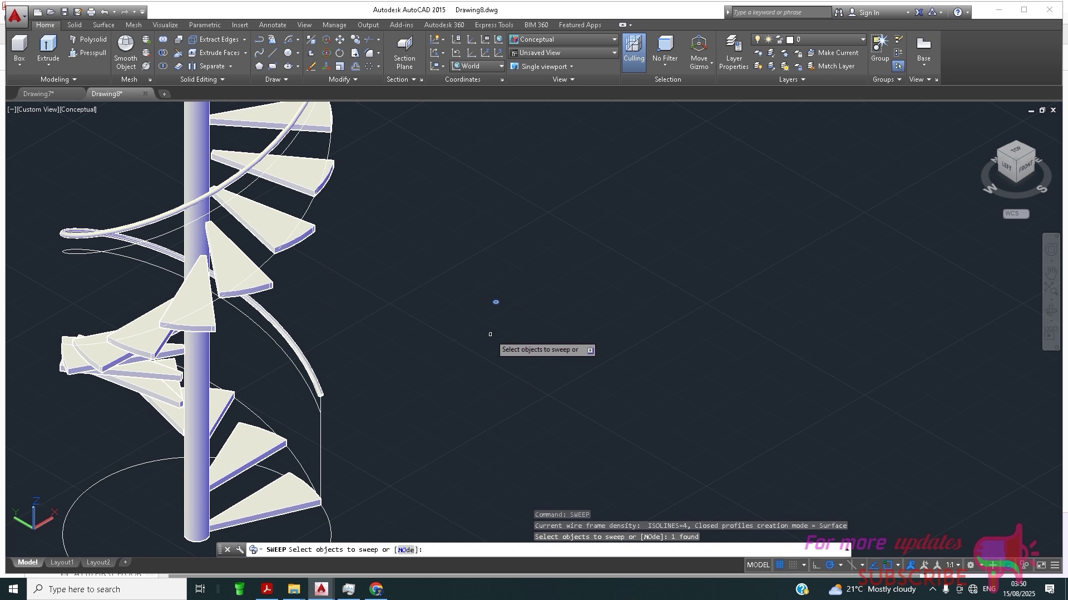
pyautogui.press('Return')
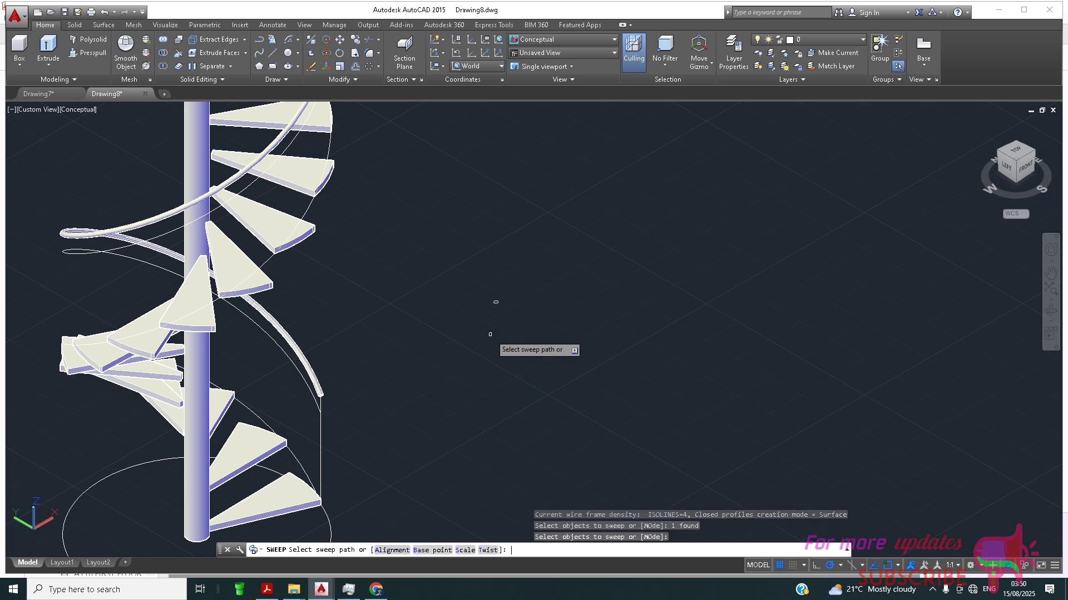
pyautogui.click(314, 396)
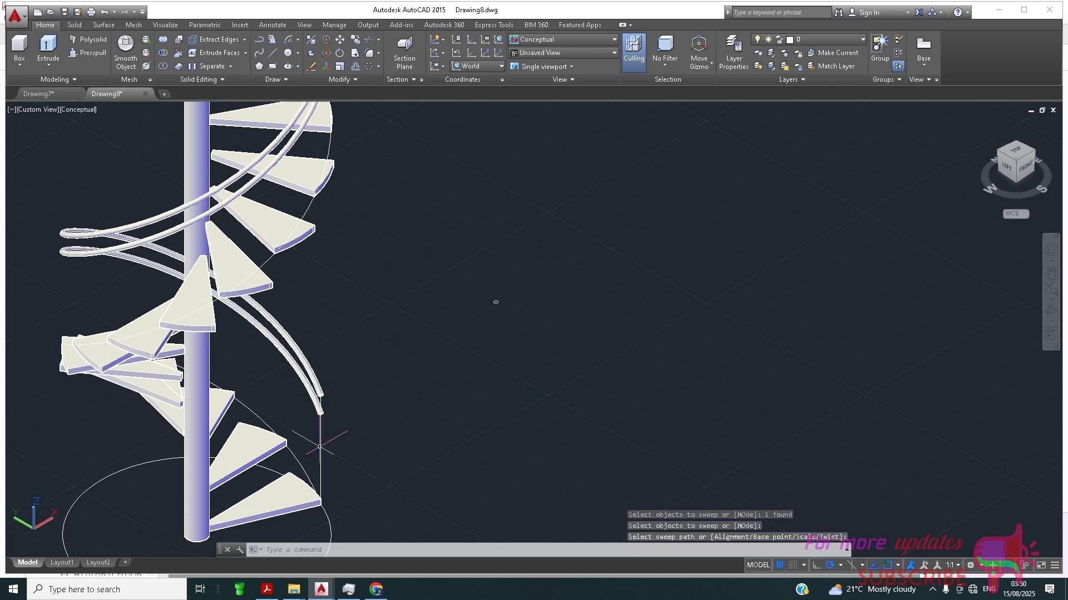
# - Sweep the small circle along the vertical line at the bottom tread to form the lower end post
pyautogui.rightClick(465, 367)
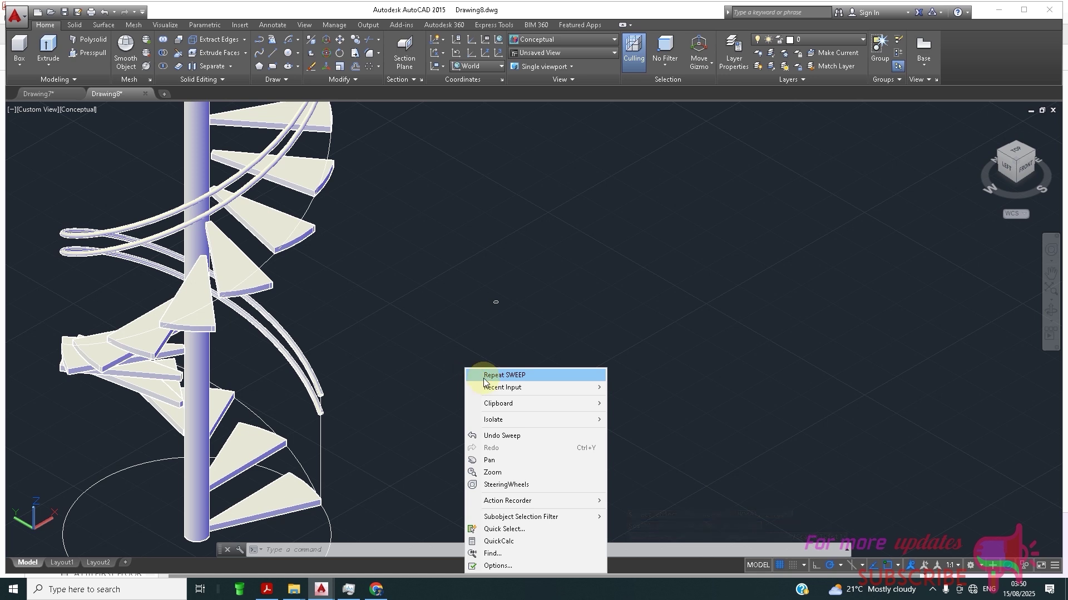
pyautogui.click(470, 376)
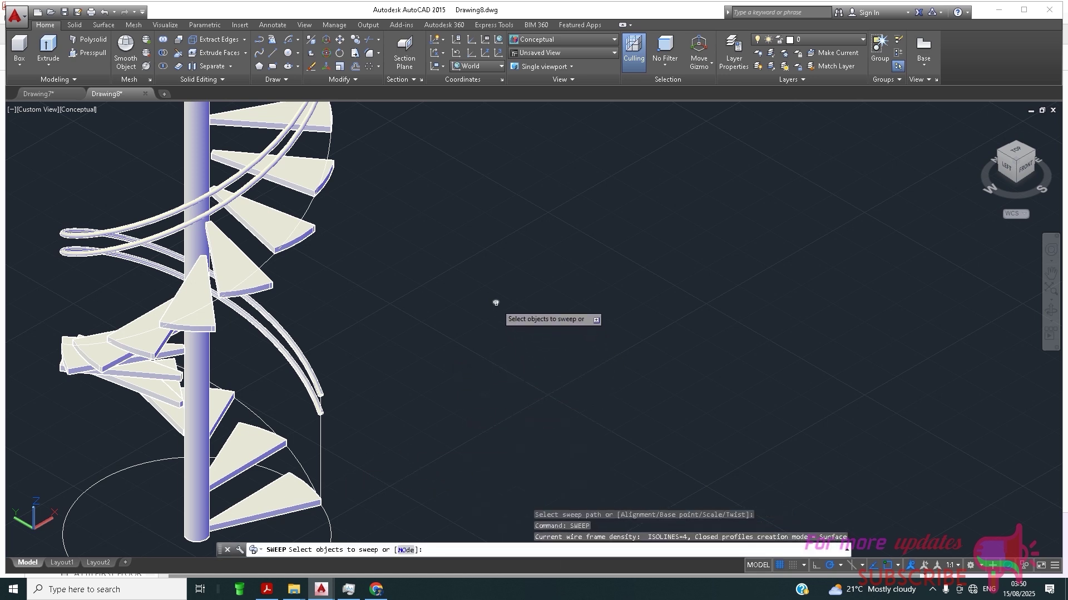
pyautogui.click(495, 303)
pyautogui.press('Return')
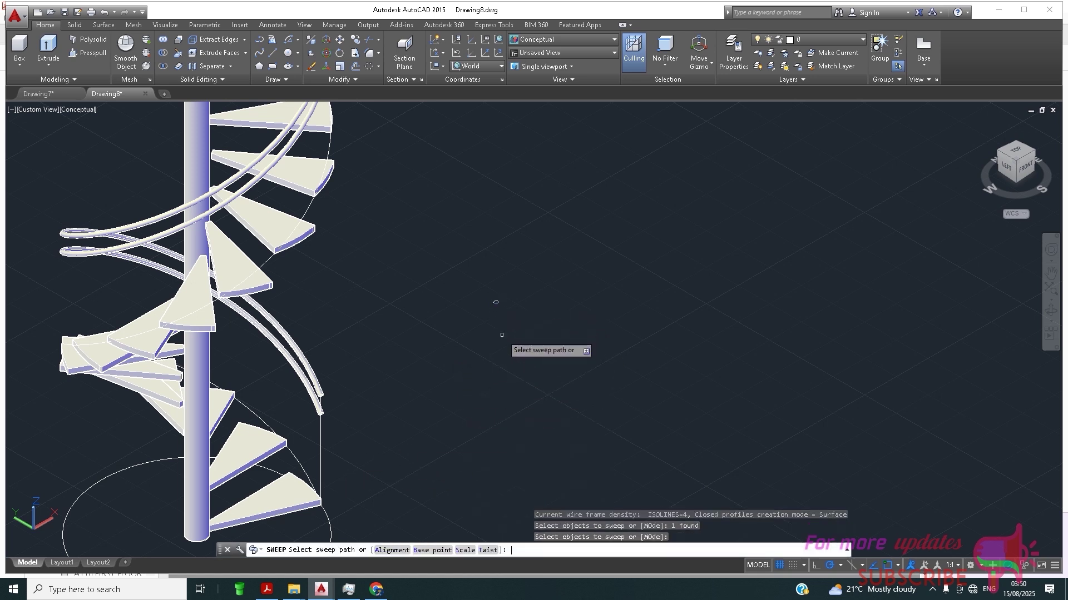
pyautogui.click(322, 459)
pyautogui.scroll(-4, 442, 447)
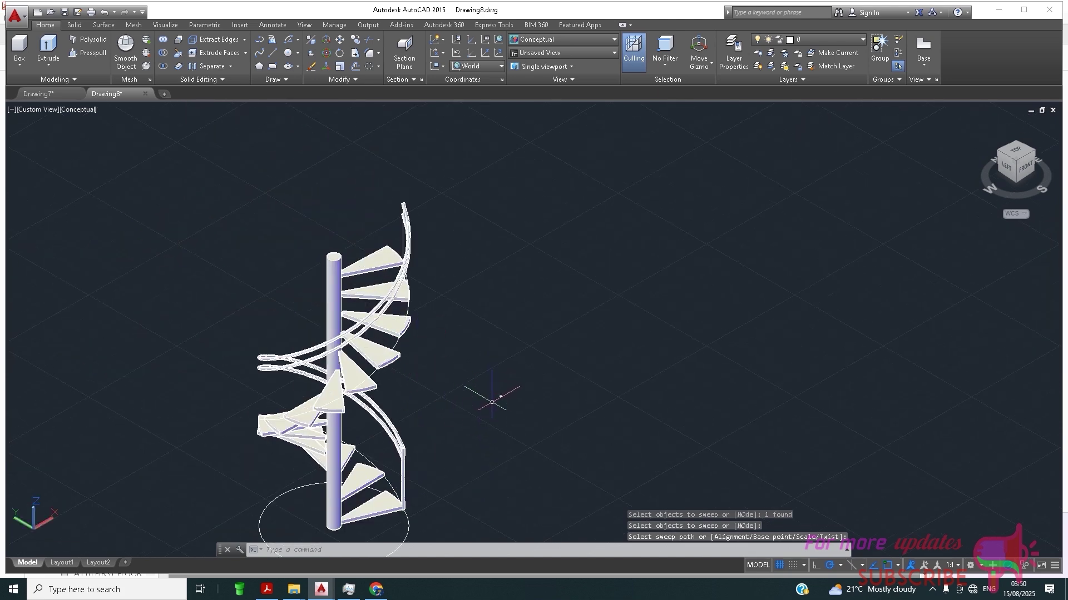
pyautogui.scroll(4, 492, 403)
pyautogui.scroll(-2, 465, 357)
pyautogui.scroll(-3, 389, 309)
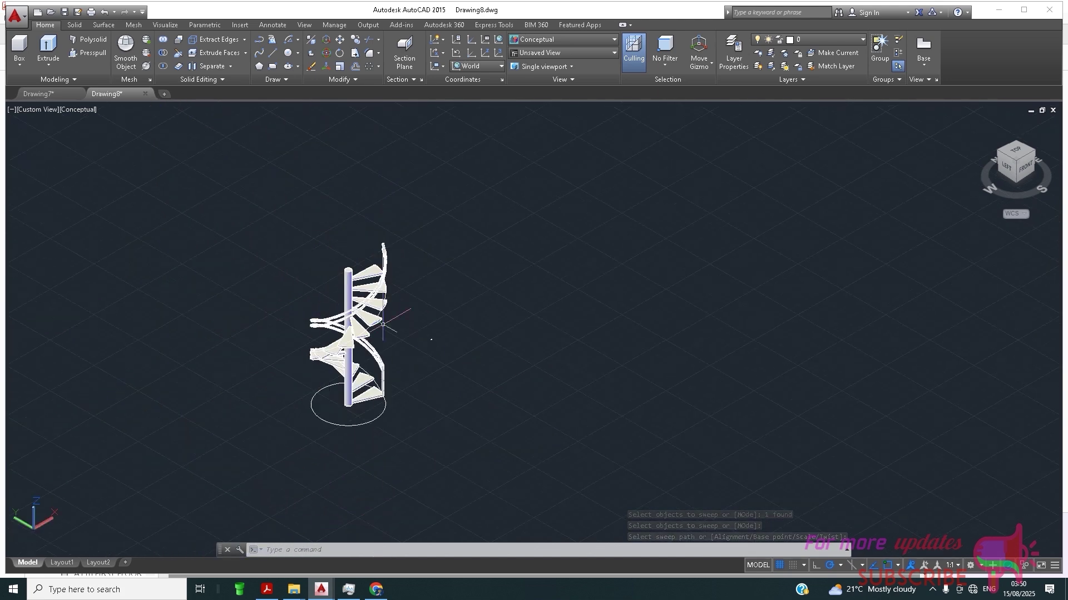
pyautogui.scroll(2, 482, 316)
pyautogui.scroll(5, 386, 358)
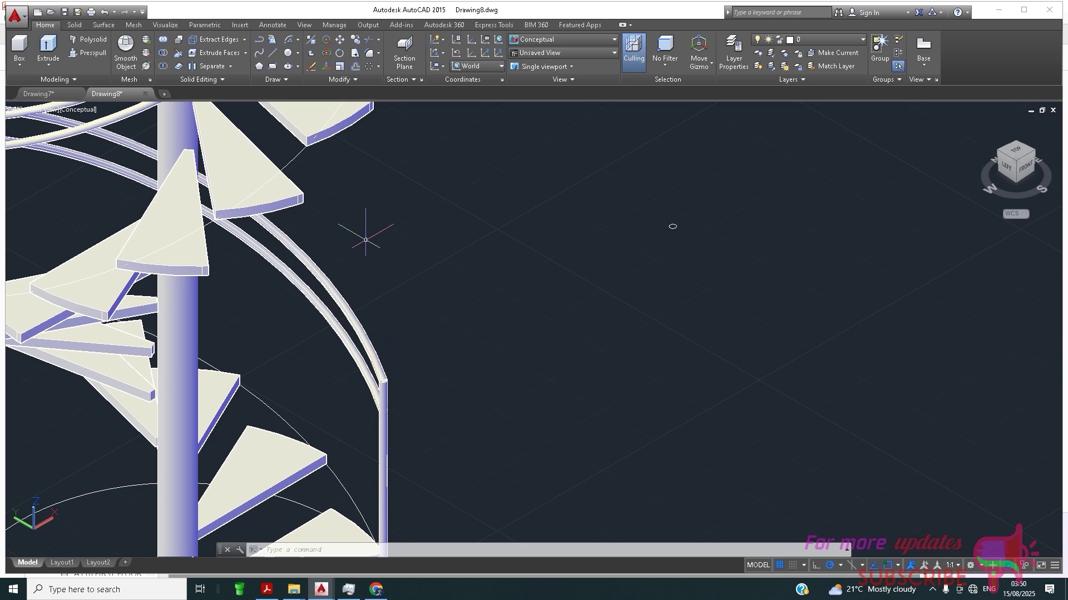
# - Copy the second rail down the lower end post as a 5-item array, spaced by the gap from the post's top to that rail
pyautogui.click(361, 245)
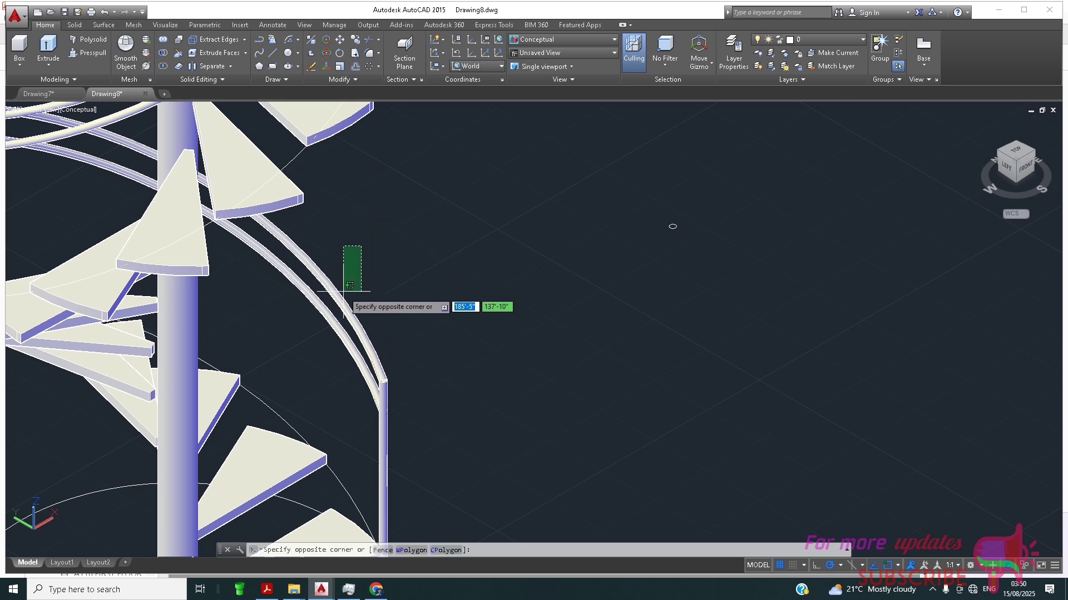
pyautogui.click(401, 288)
pyautogui.scroll(2, 346, 305)
pyautogui.scroll(2, 322, 298)
pyautogui.click(315, 302)
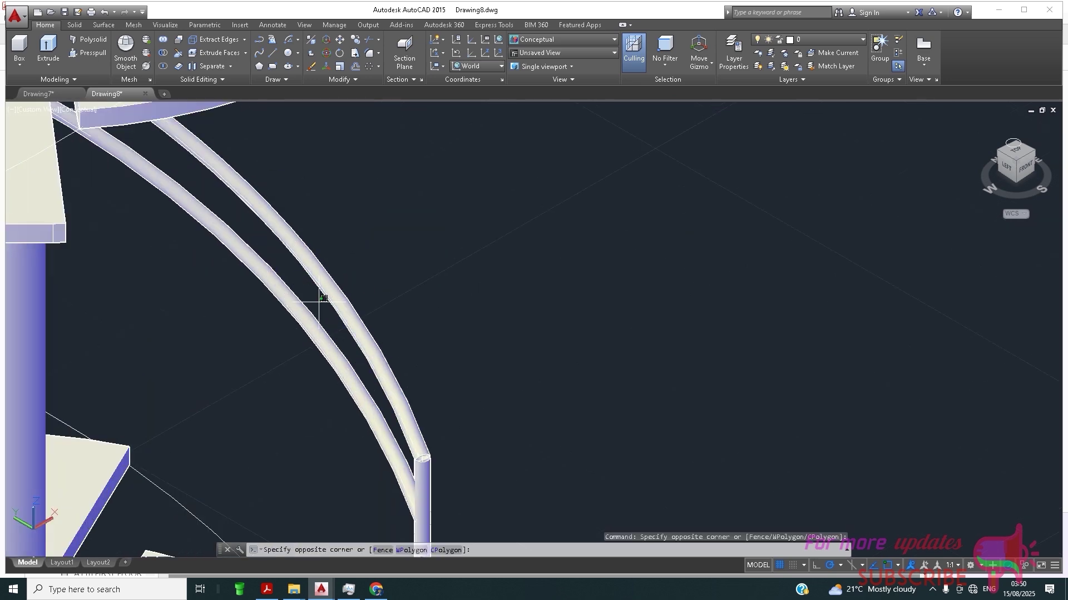
pyautogui.click(286, 334)
pyautogui.scroll(-6, 390, 287)
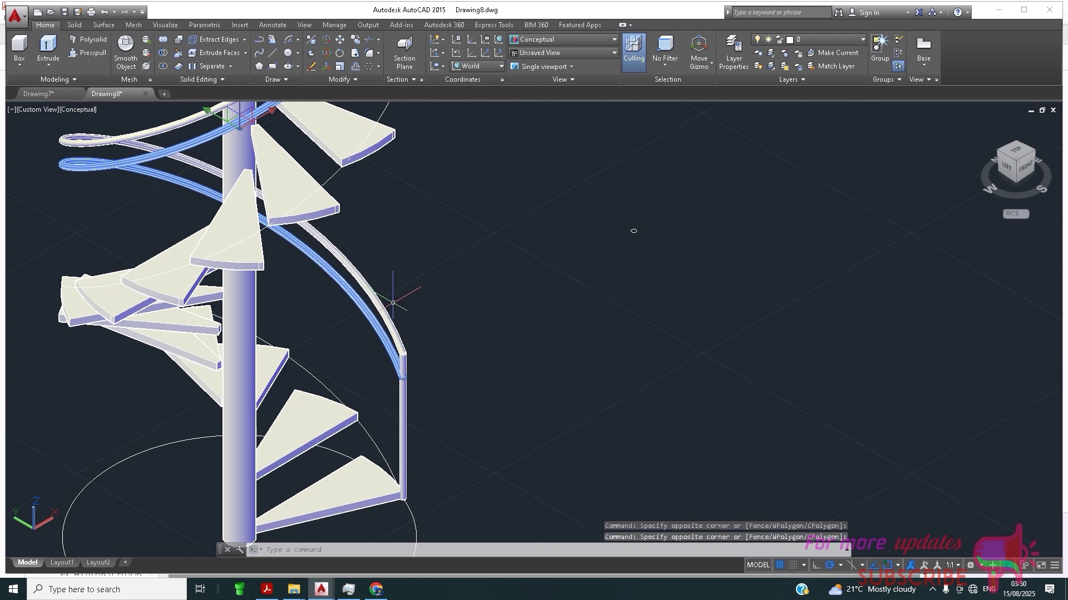
pyautogui.write('C')
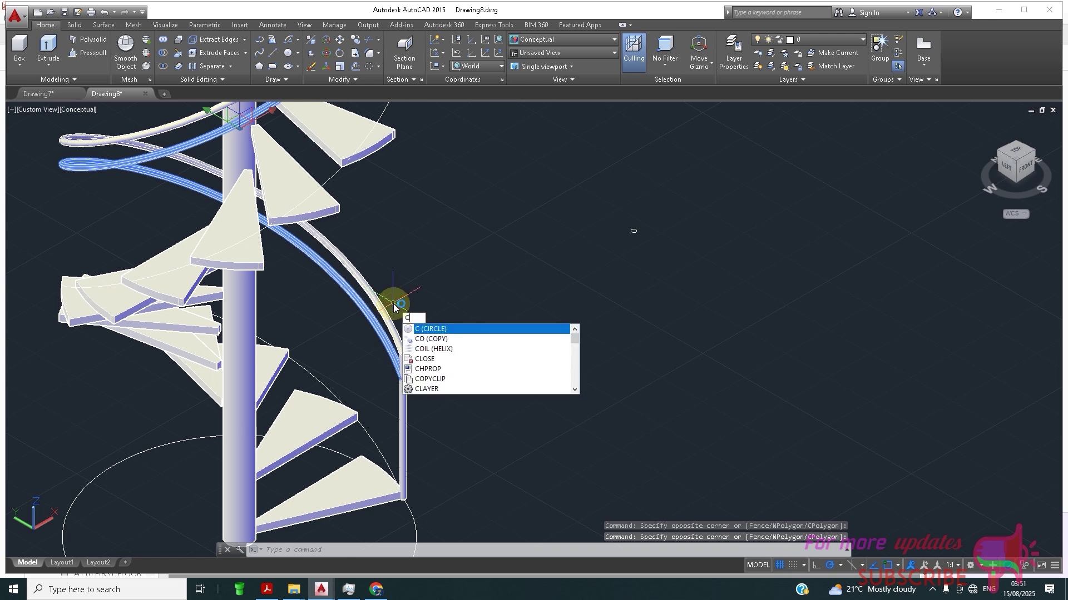
pyautogui.write('O')
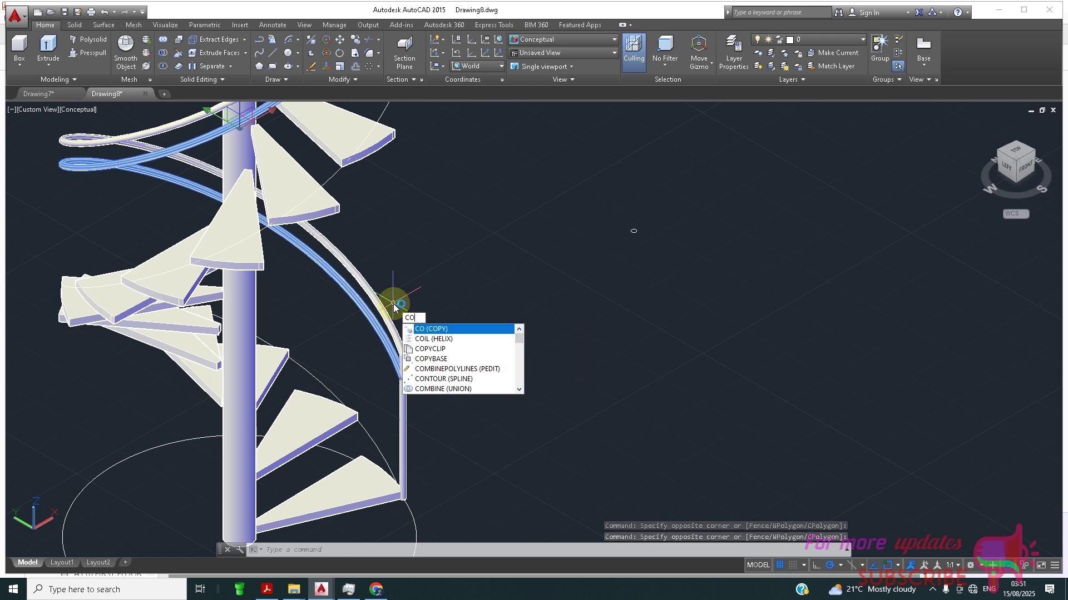
pyautogui.press('Return')
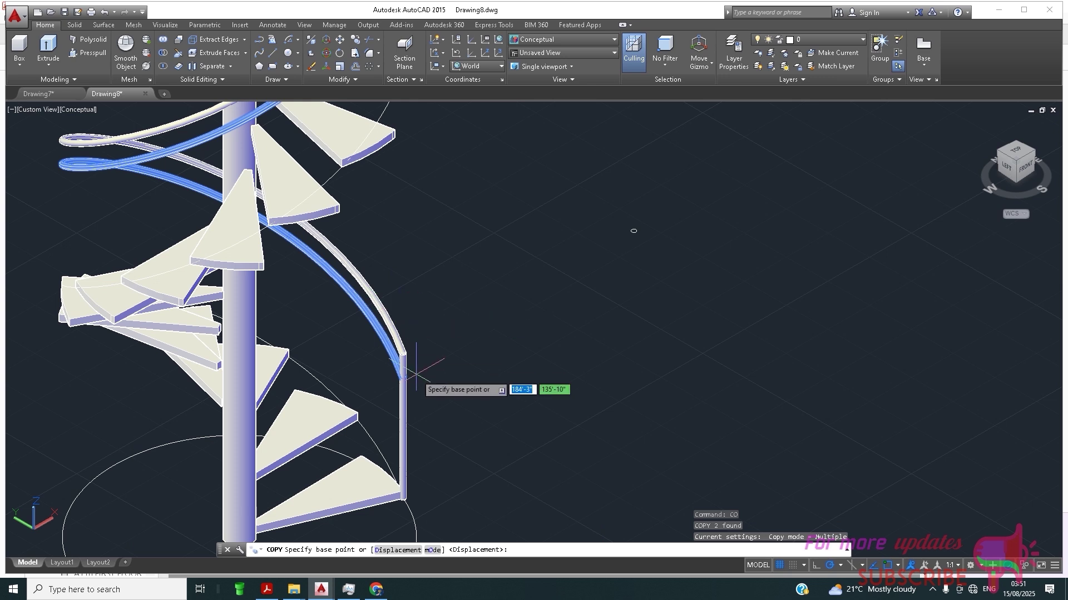
pyautogui.scroll(2, 398, 367)
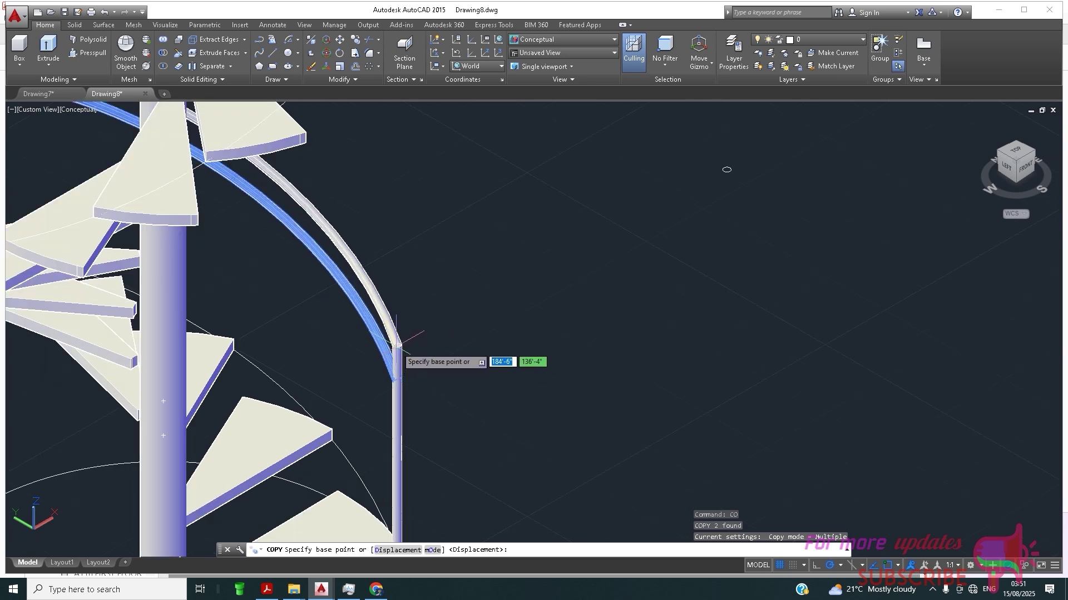
pyautogui.scroll(2, 397, 346)
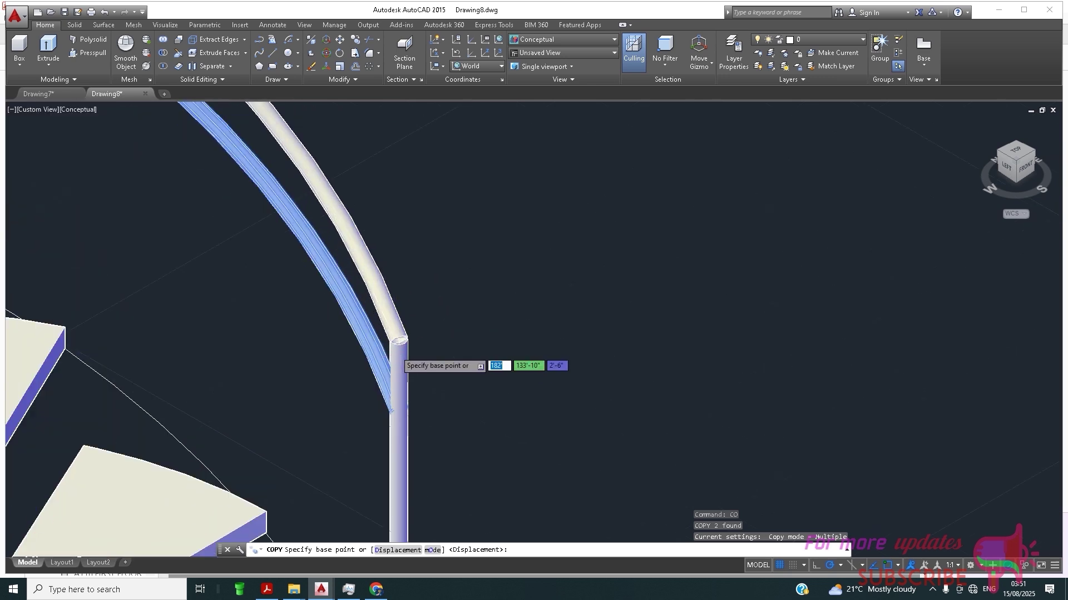
pyautogui.click(398, 340)
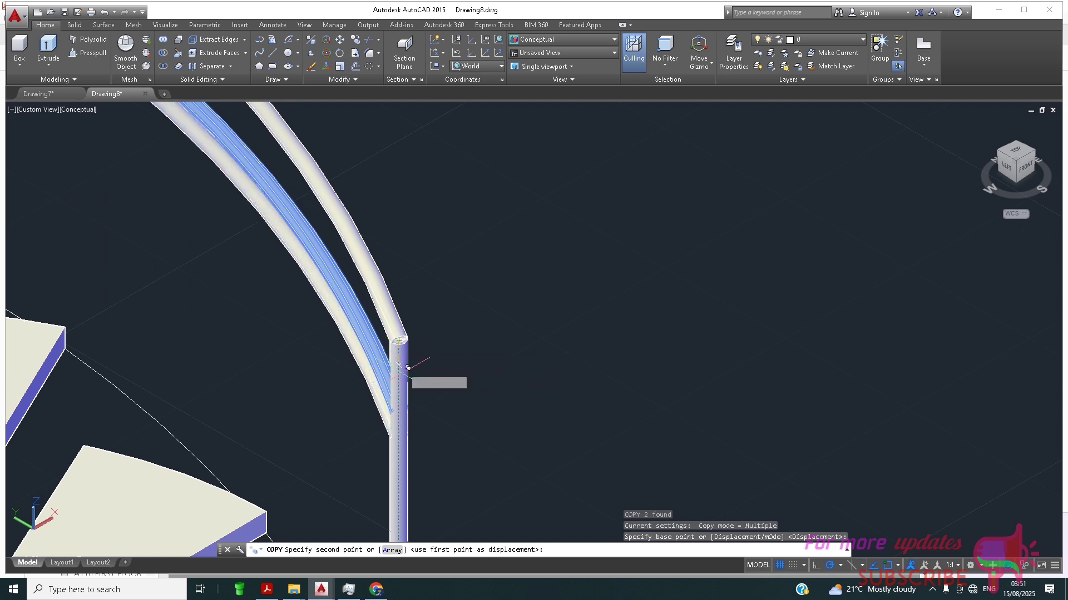
pyautogui.click(392, 550)
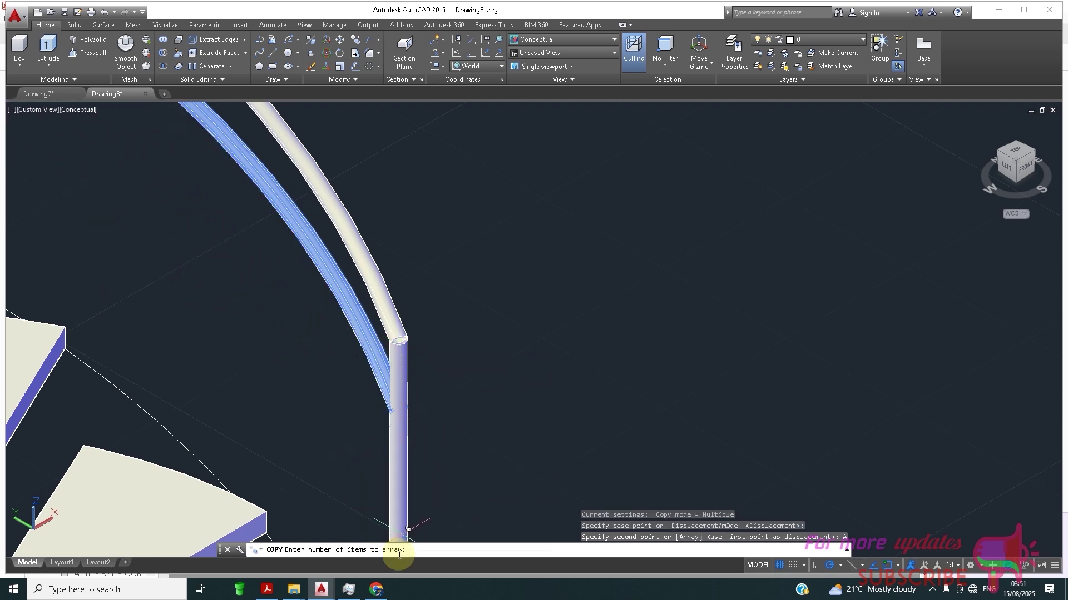
pyautogui.write('5')
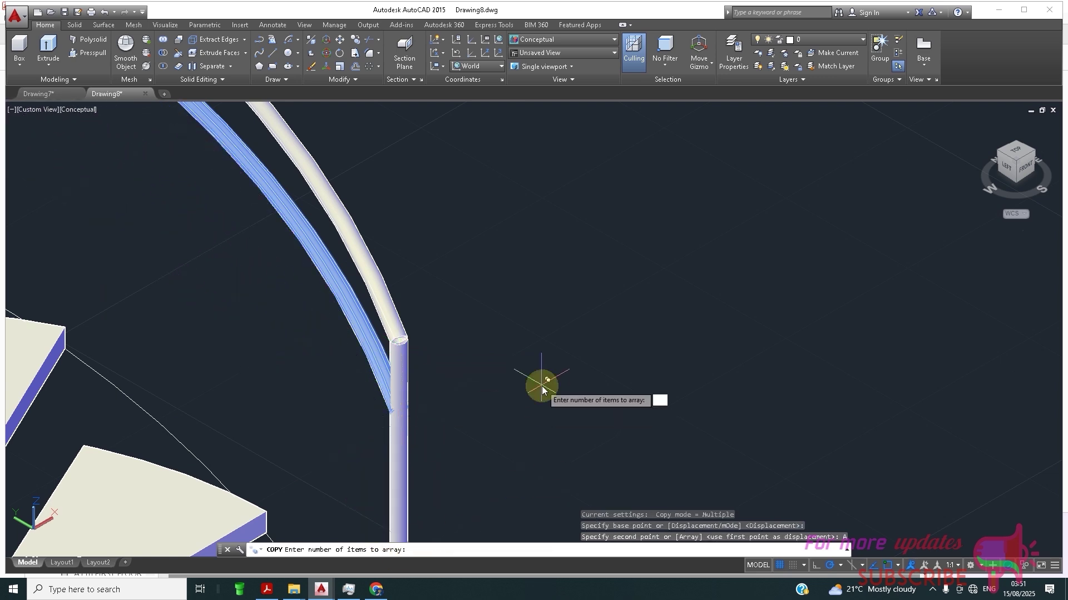
pyautogui.press('Return')
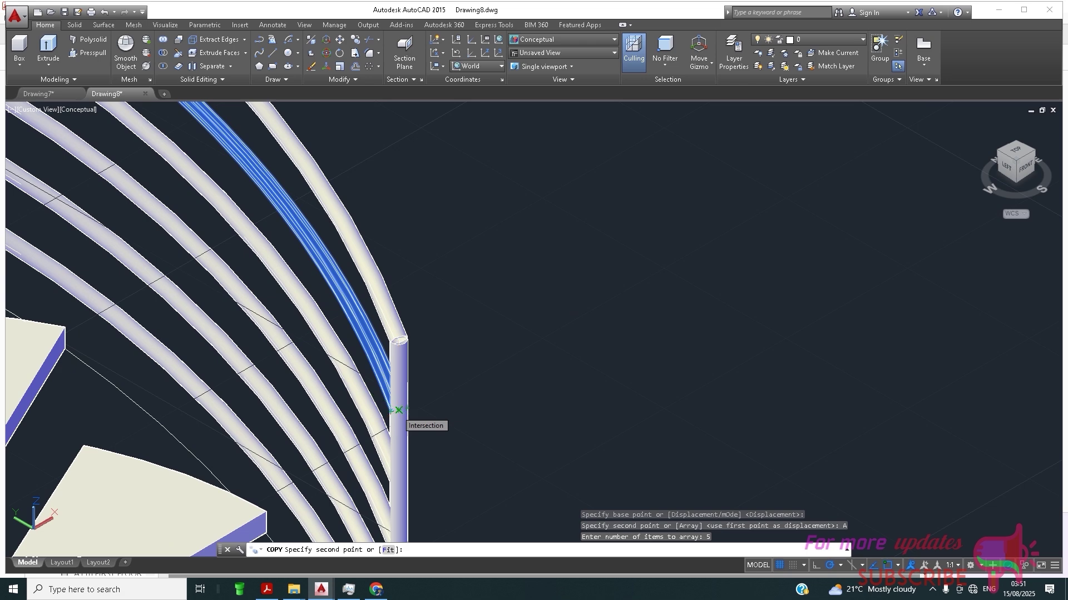
pyautogui.click(399, 410)
pyautogui.scroll(-4, 531, 355)
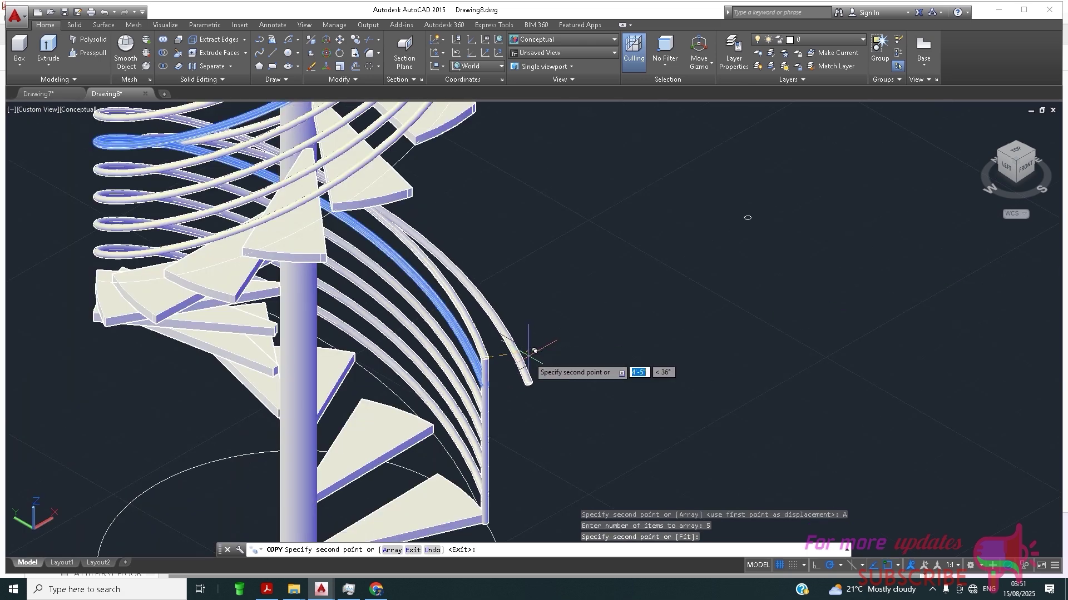
pyautogui.press('Escape')
pyautogui.scroll(-5, 531, 354)
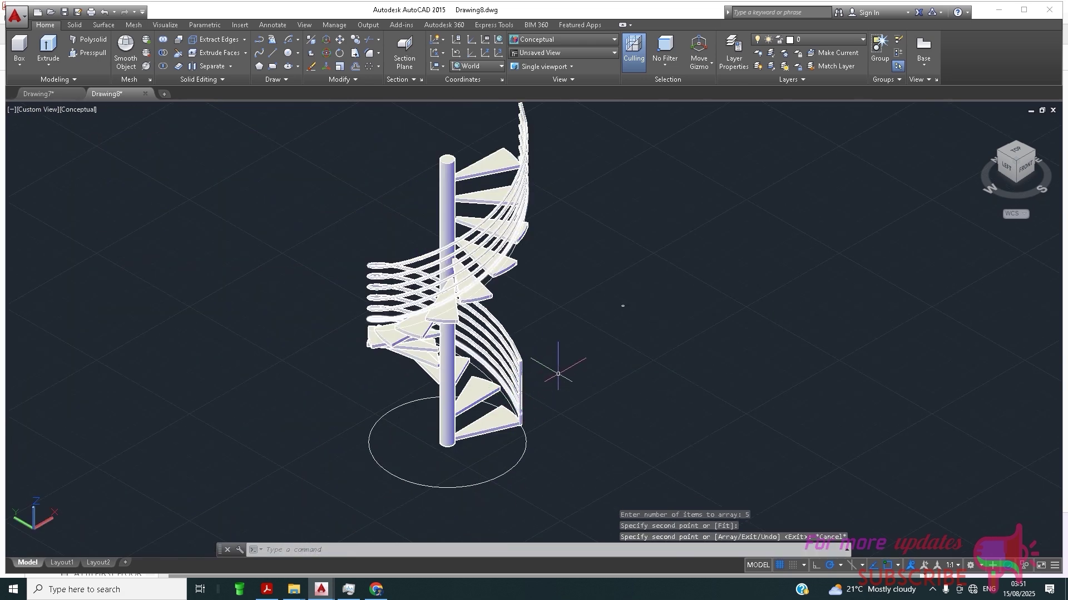
# - Create a path array of the lower end post along the helix at the treads' outer edge
pyautogui.scroll(6, 534, 383)
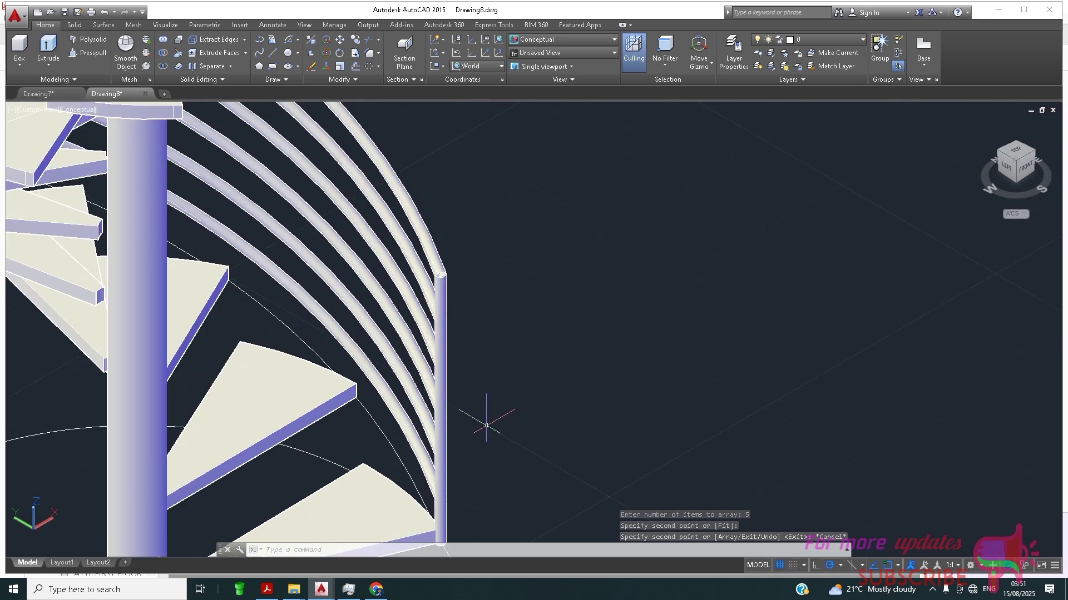
pyautogui.click(441, 418)
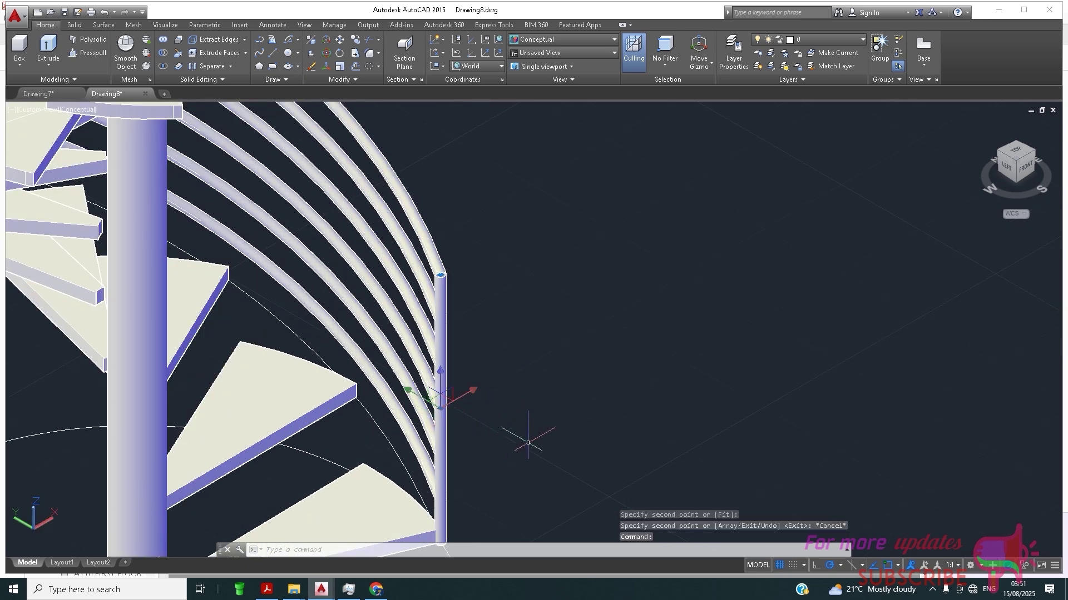
pyautogui.click(463, 455)
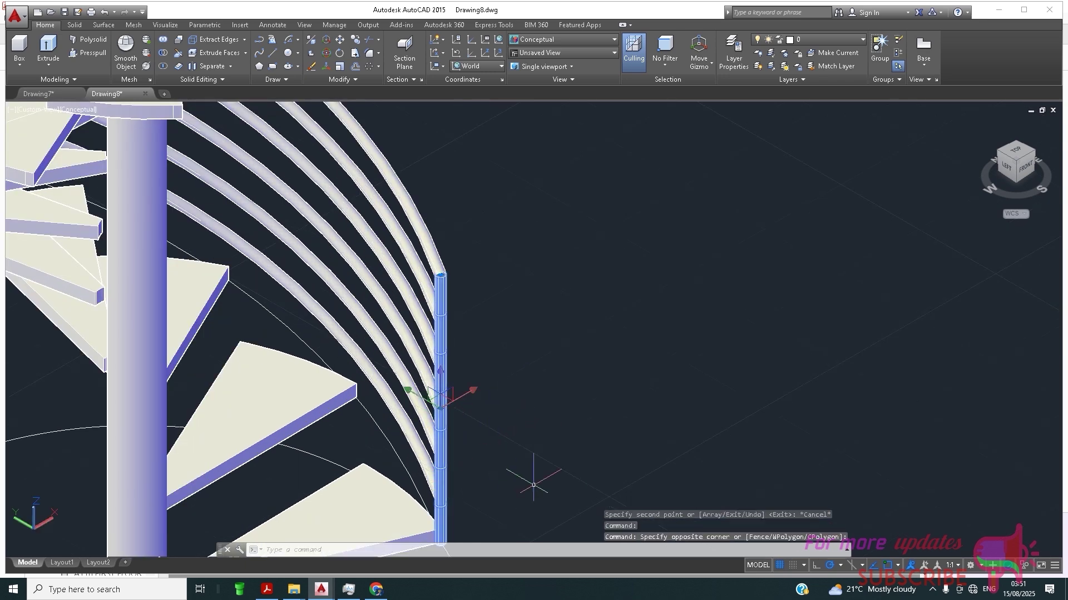
pyautogui.scroll(-3, 550, 410)
pyautogui.write('ARR')
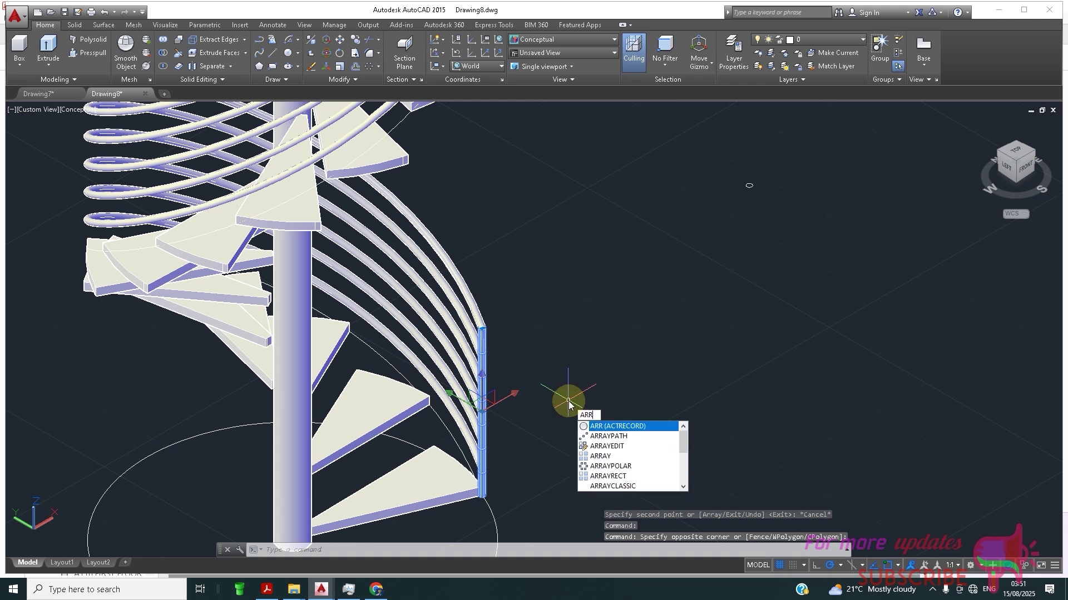
pyautogui.click(597, 437)
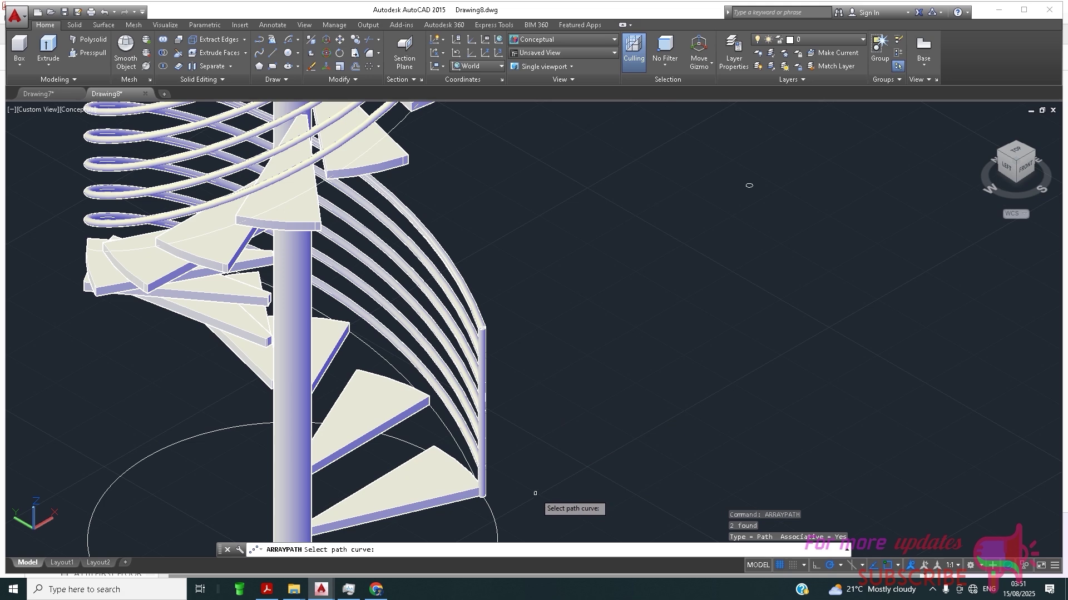
pyautogui.click(458, 451)
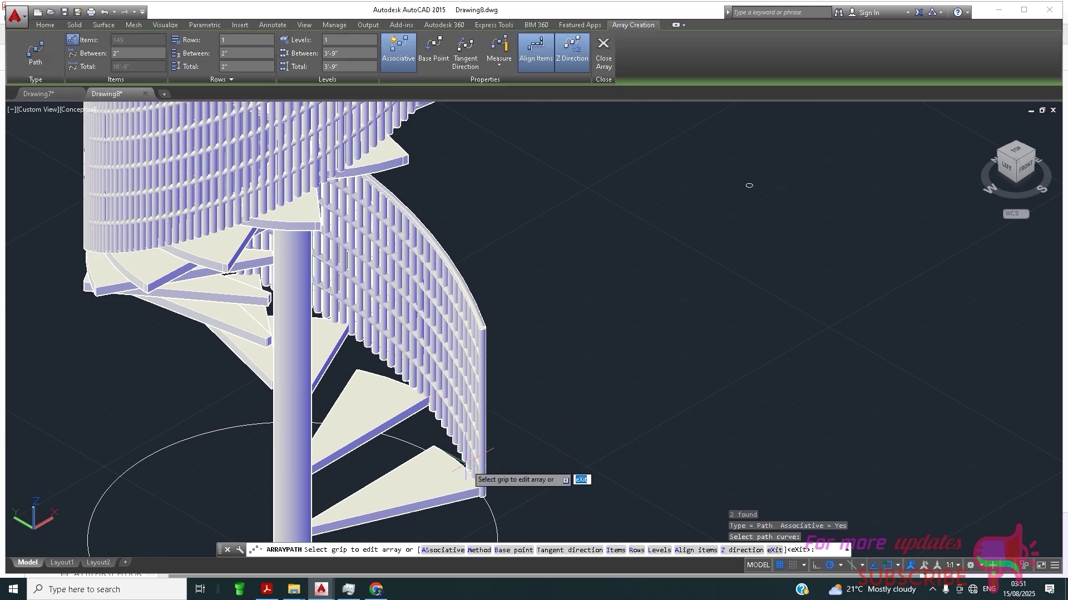
pyautogui.rightClick(552, 461)
pyautogui.scroll(-2, 556, 467)
pyautogui.scroll(-2, 685, 297)
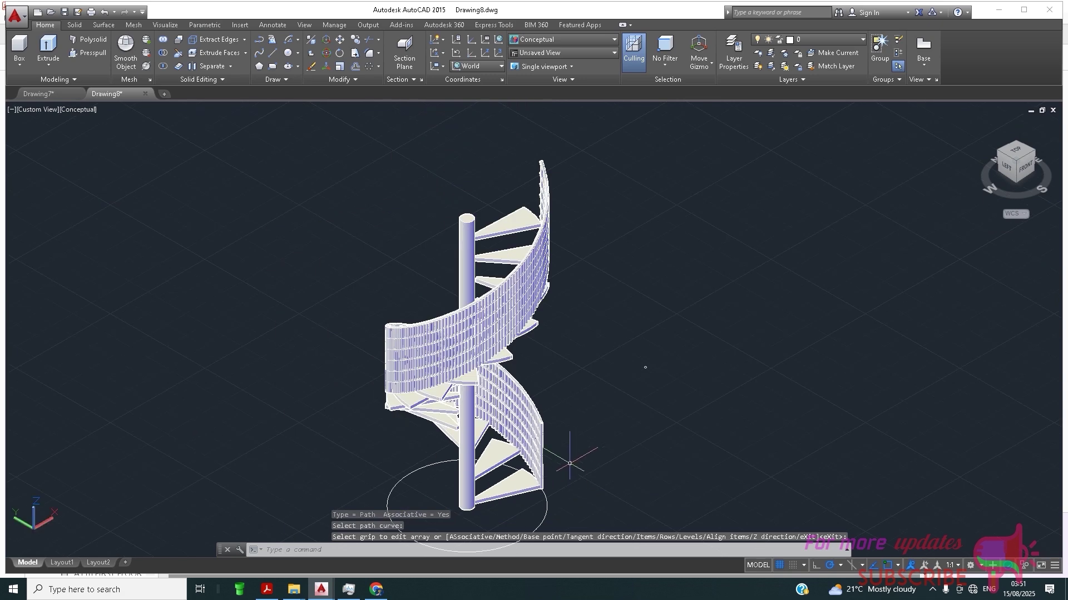
# - Switch the post array from Measure to Divide and set its item count to 12
pyautogui.scroll(2, 746, 278)
pyautogui.scroll(-2, 662, 350)
pyautogui.scroll(1, 663, 349)
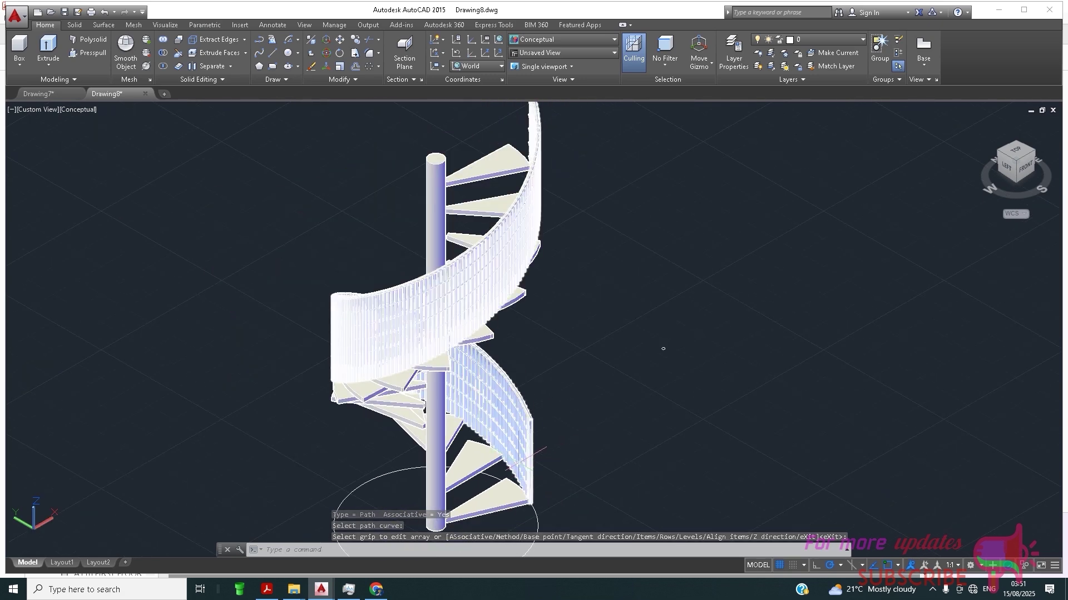
pyautogui.scroll(3, 725, 300)
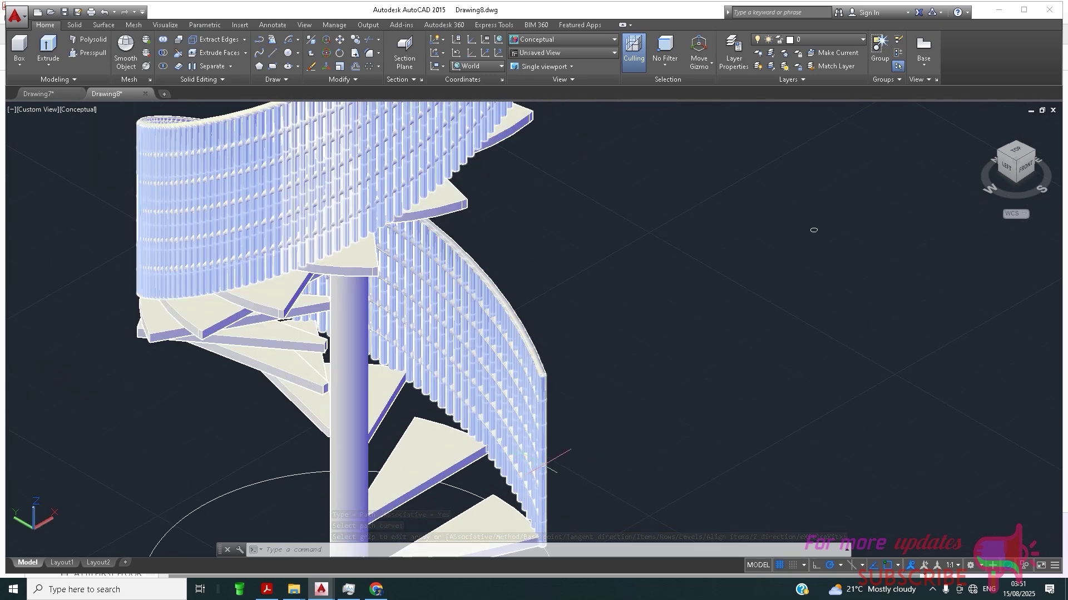
pyautogui.click(542, 464)
pyautogui.scroll(-2, 511, 420)
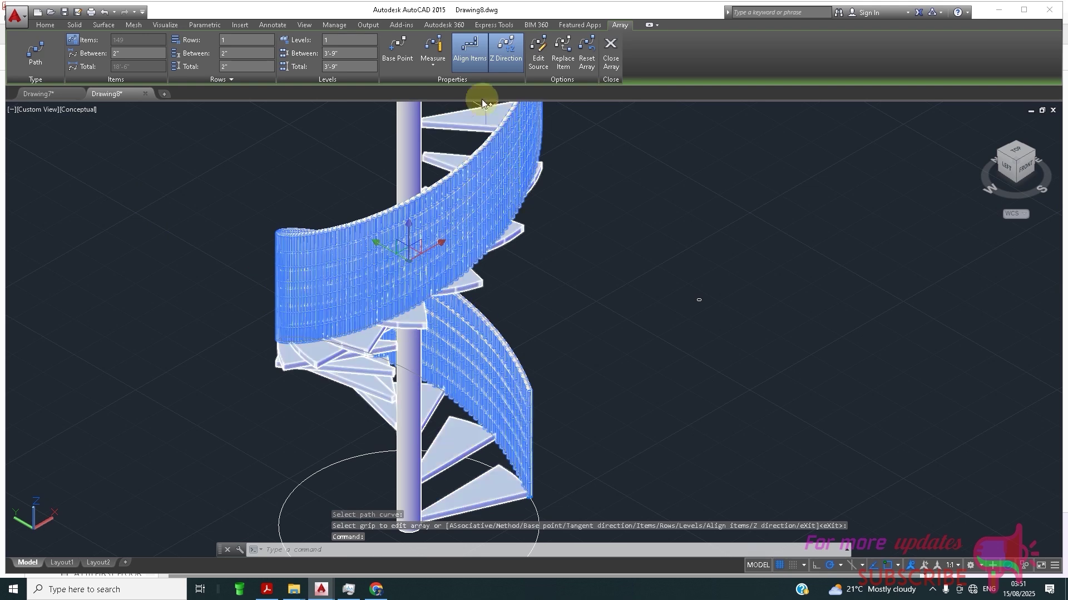
pyautogui.click(429, 71)
pyautogui.click(429, 83)
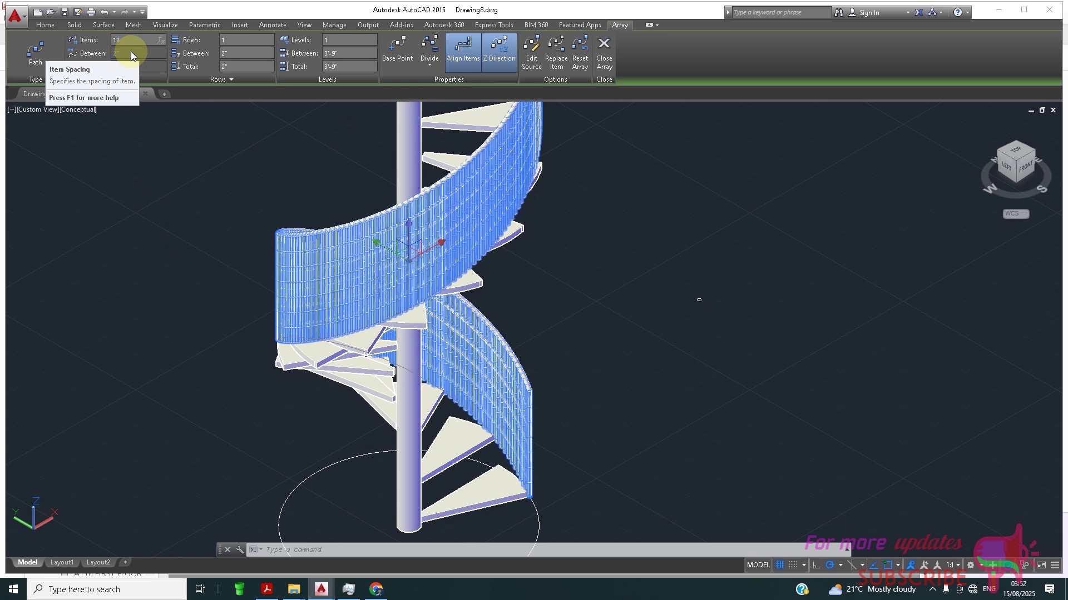
pyautogui.click(232, 225)
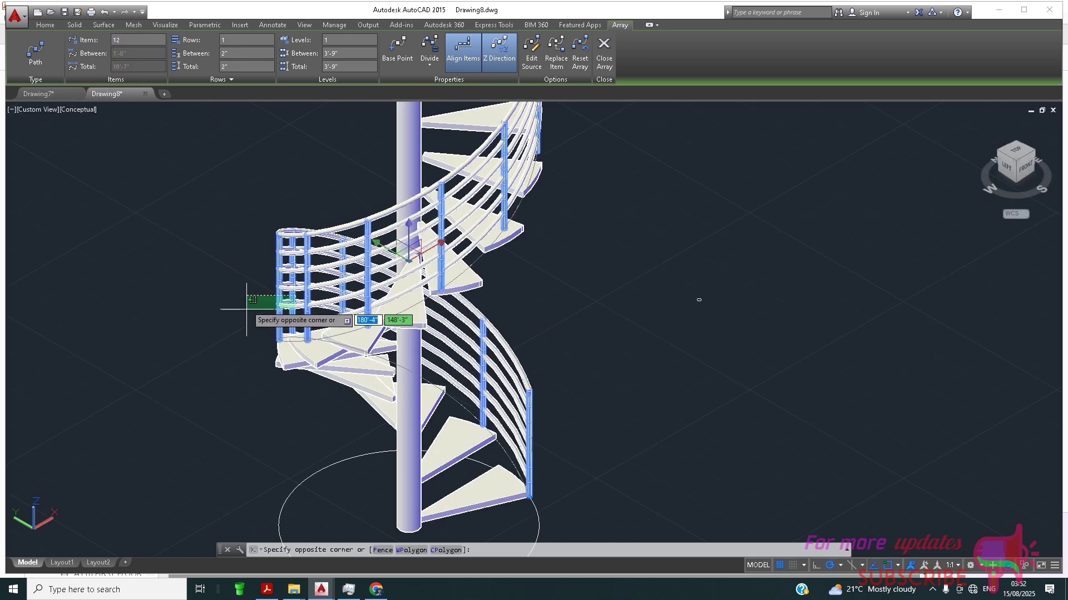
pyautogui.scroll(-5, 239, 300)
pyautogui.press('Escape')
pyautogui.scroll(5, 334, 306)
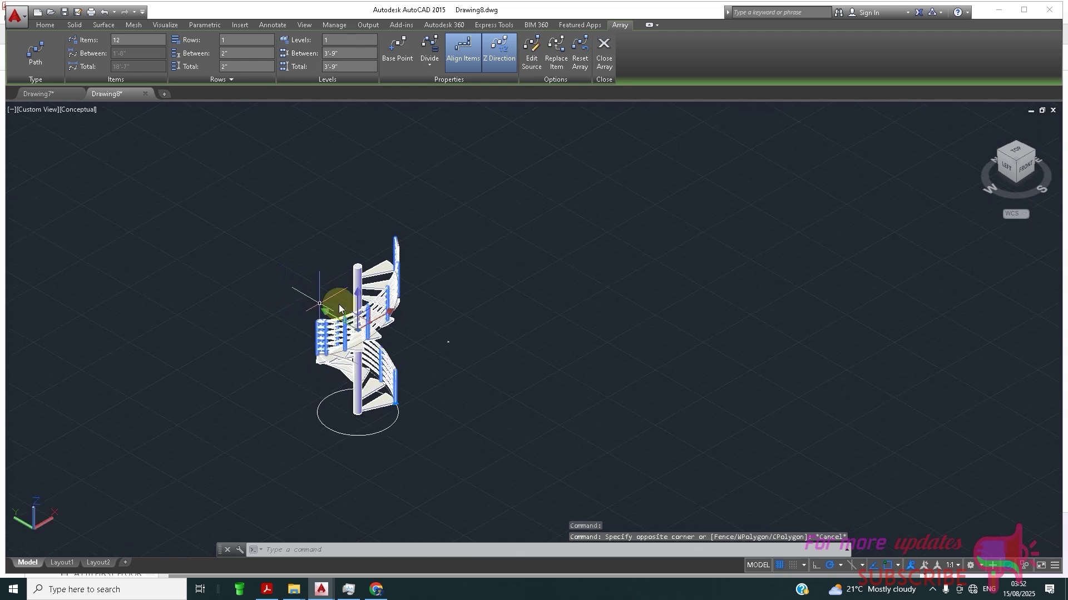
pyautogui.press('Escape')
pyautogui.scroll(3, 392, 329)
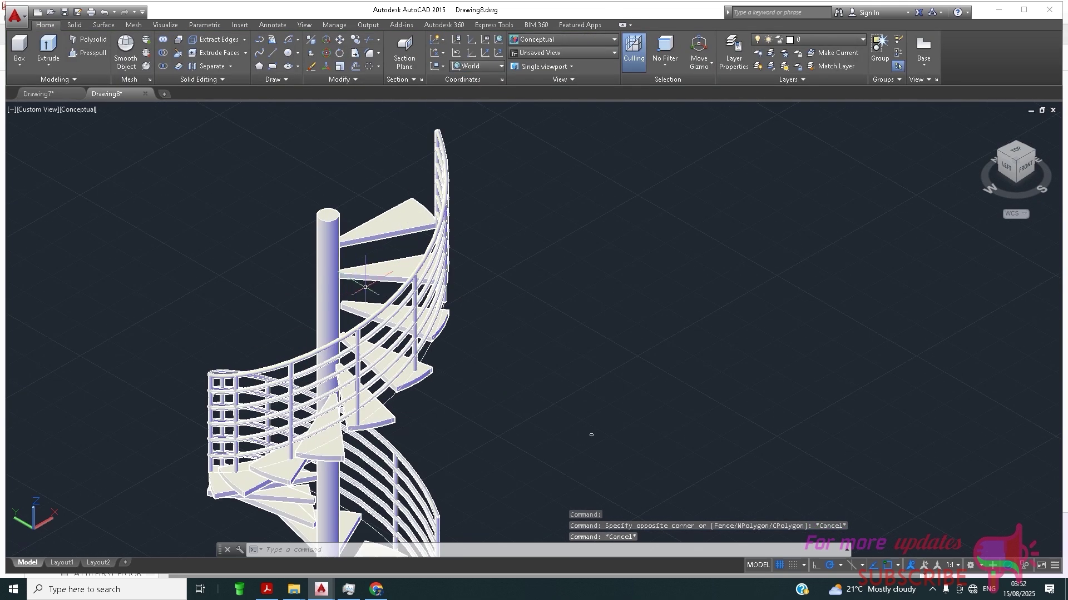
# - Examine the staircase's rails, posts and treads up close and as a whole
pyautogui.scroll(-3, 572, 239)
pyautogui.scroll(4, 557, 226)
pyautogui.scroll(-4, 557, 226)
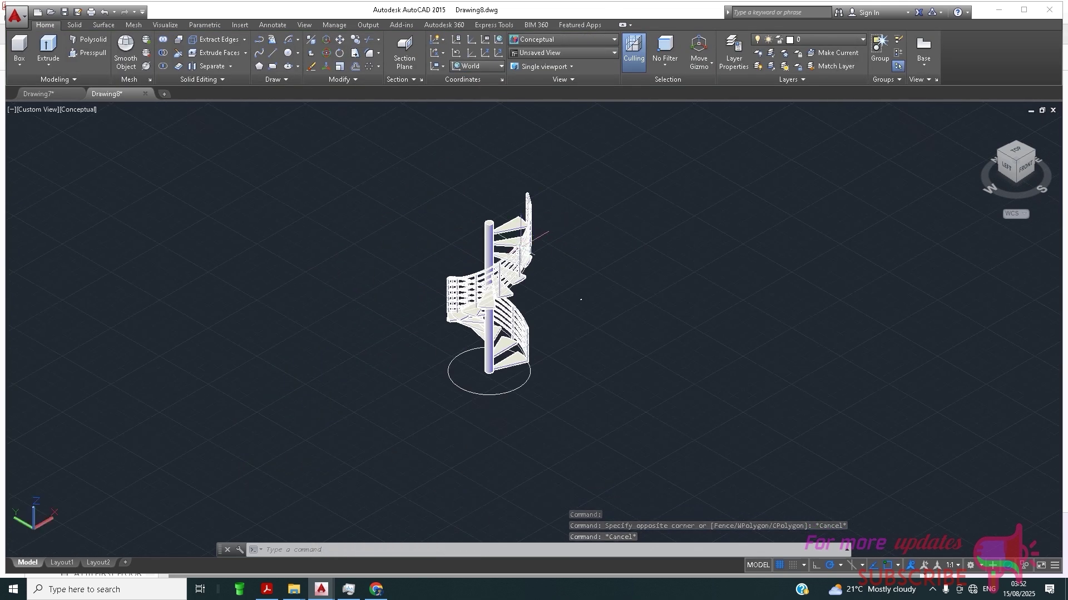
pyautogui.scroll(6, 531, 367)
pyautogui.scroll(-5, 528, 378)
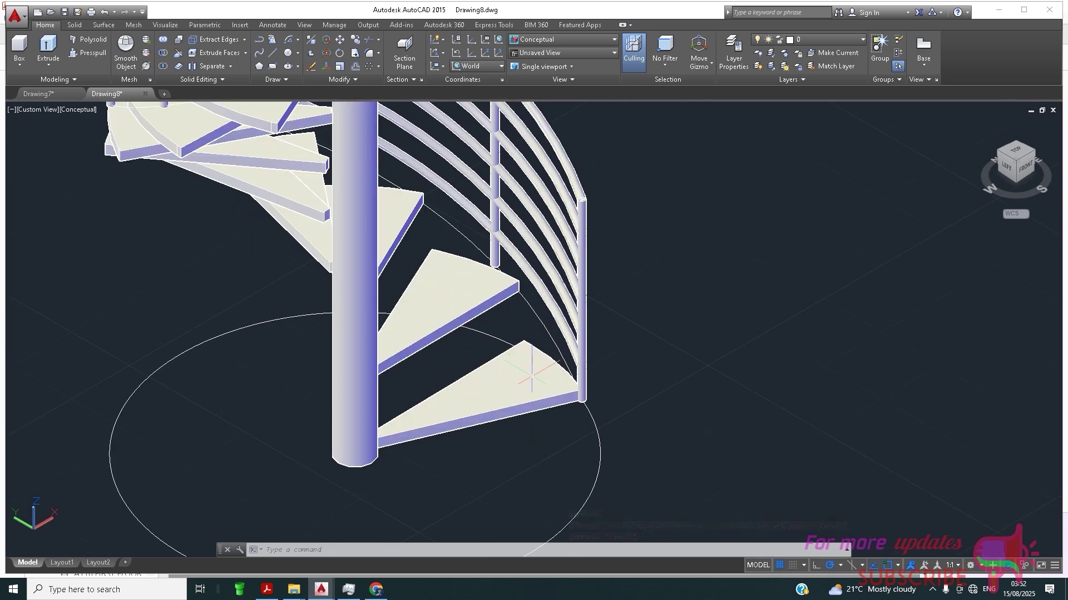
pyautogui.scroll(2, 548, 467)
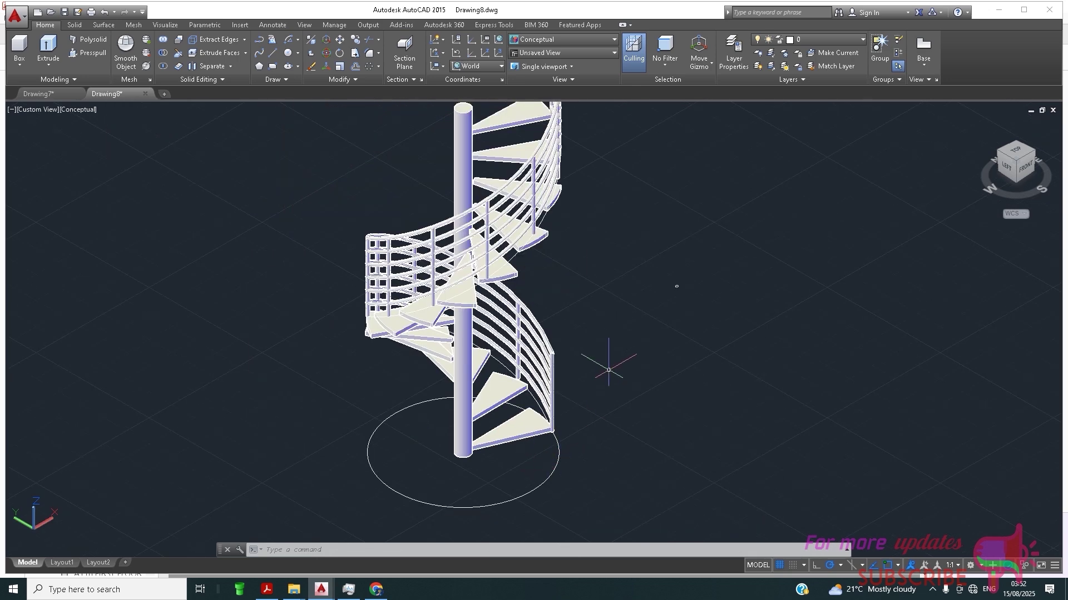
pyautogui.scroll(-4, 592, 365)
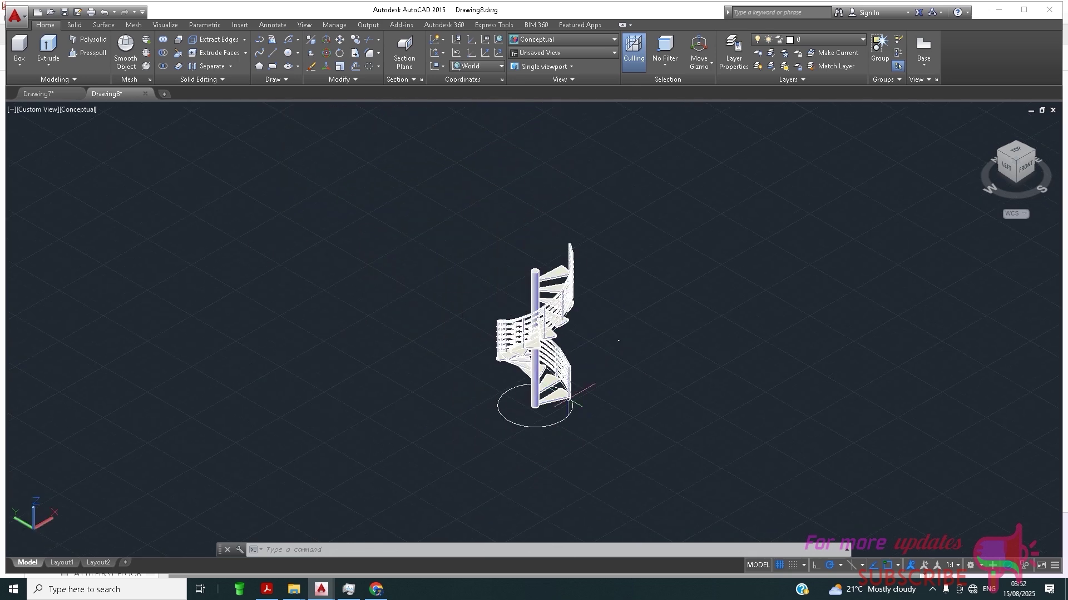
pyautogui.scroll(6, 623, 339)
pyautogui.scroll(-2, 620, 361)
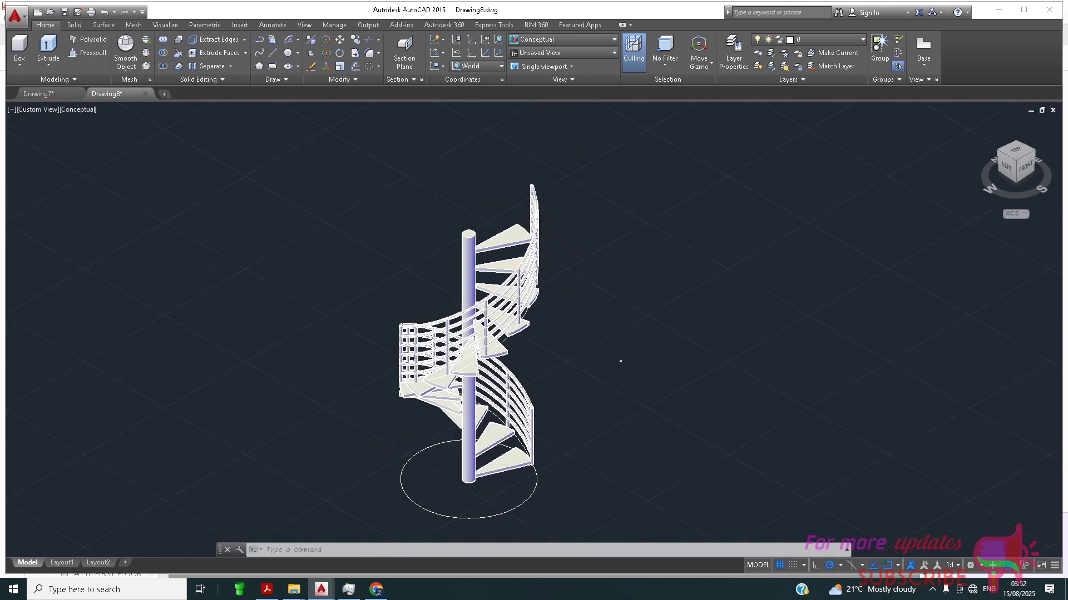
pyautogui.scroll(2, 620, 361)
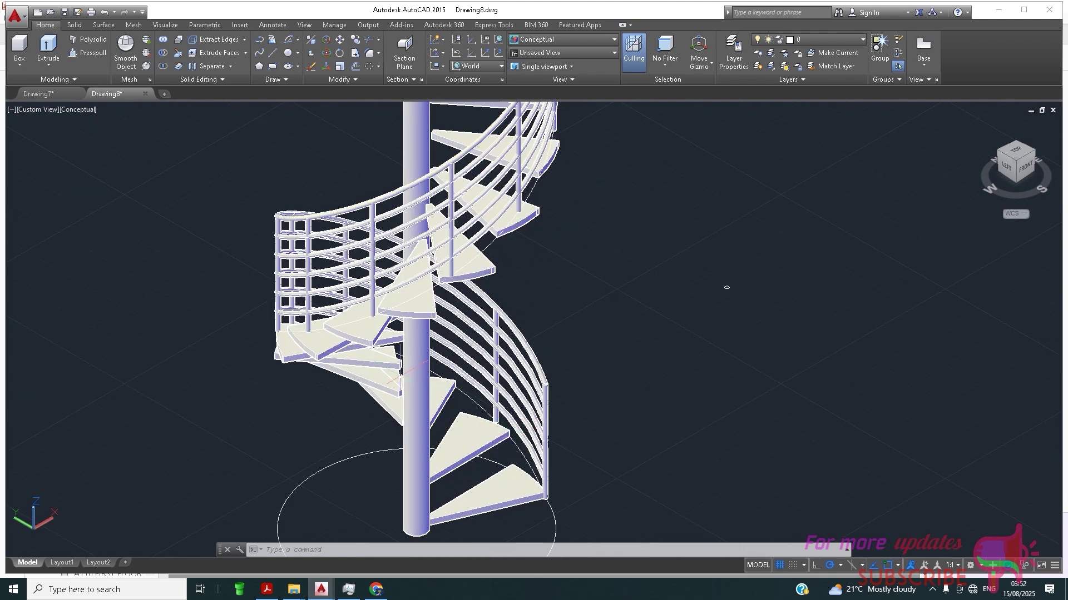
pyautogui.scroll(-2, 604, 321)
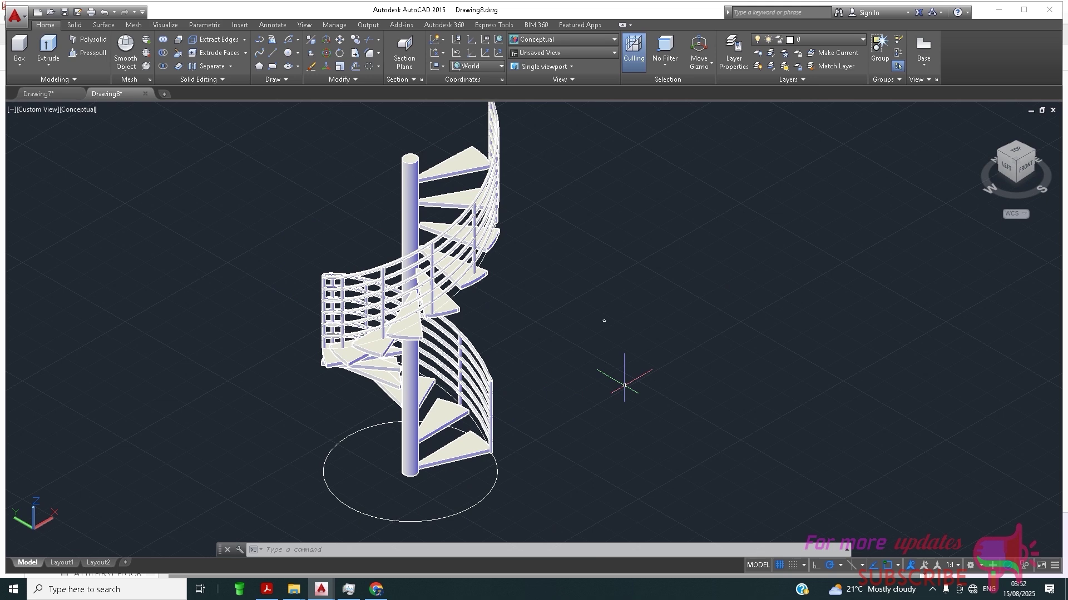
# - Open the Materials Browser with the MATERIALS command
pyautogui.scroll(-2, 243, 342)
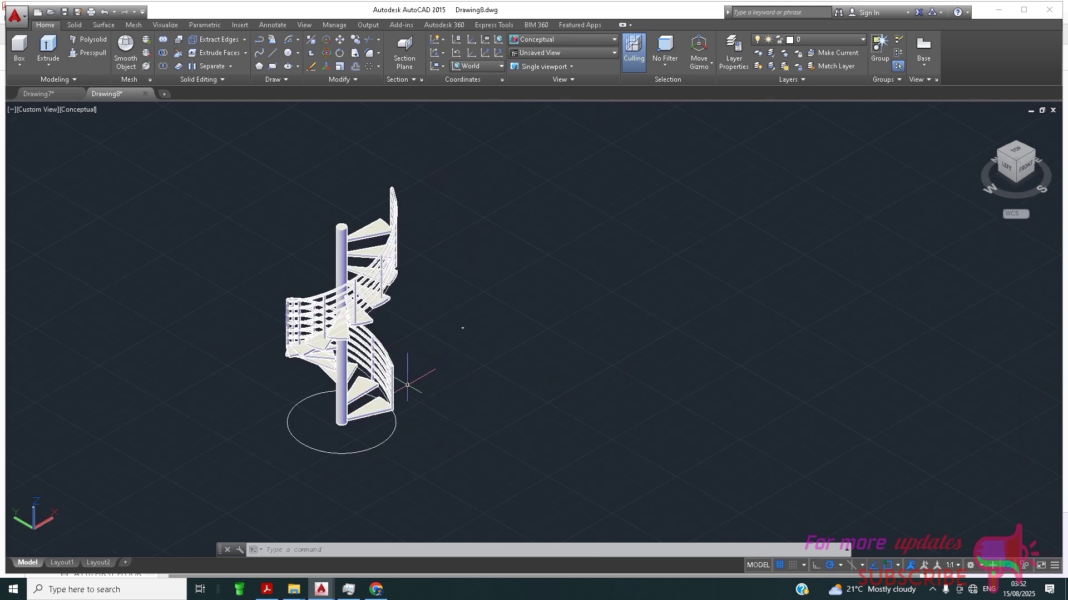
pyautogui.scroll(3, 407, 384)
pyautogui.write('M')
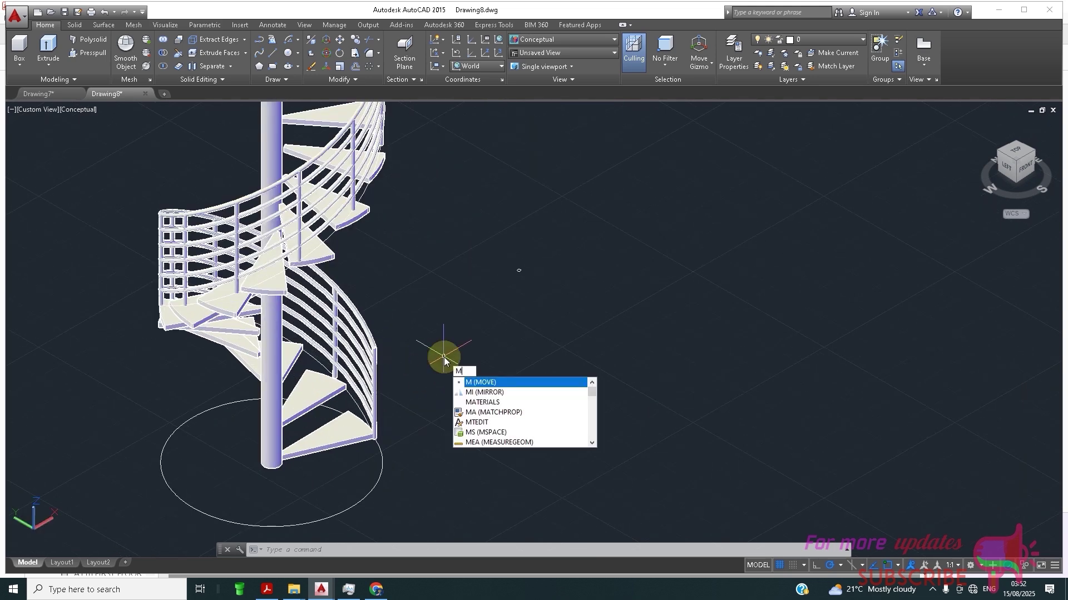
pyautogui.write('ATER')
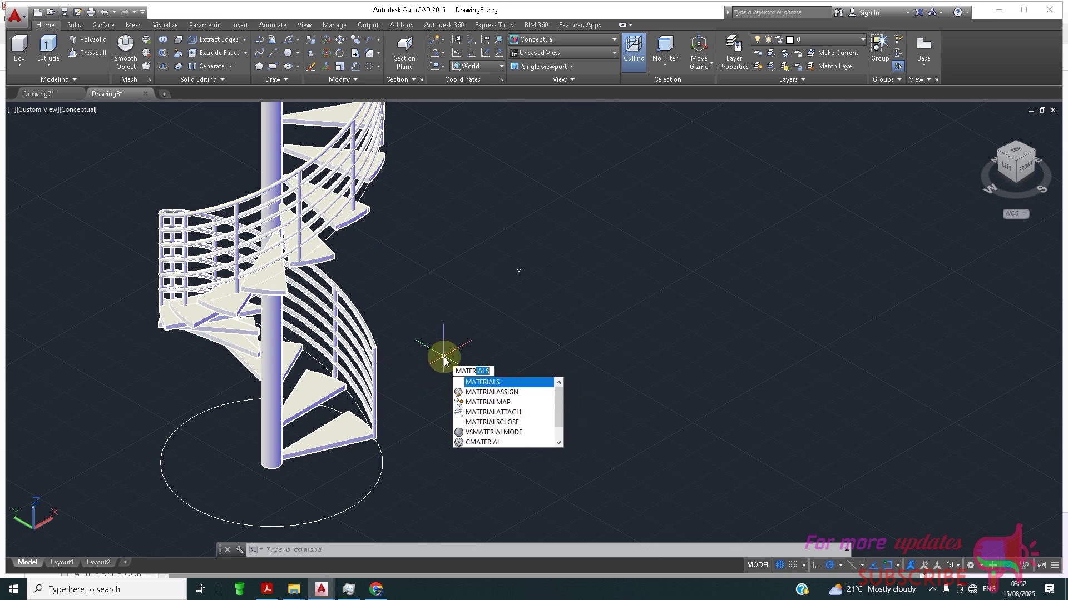
pyautogui.press('Return')
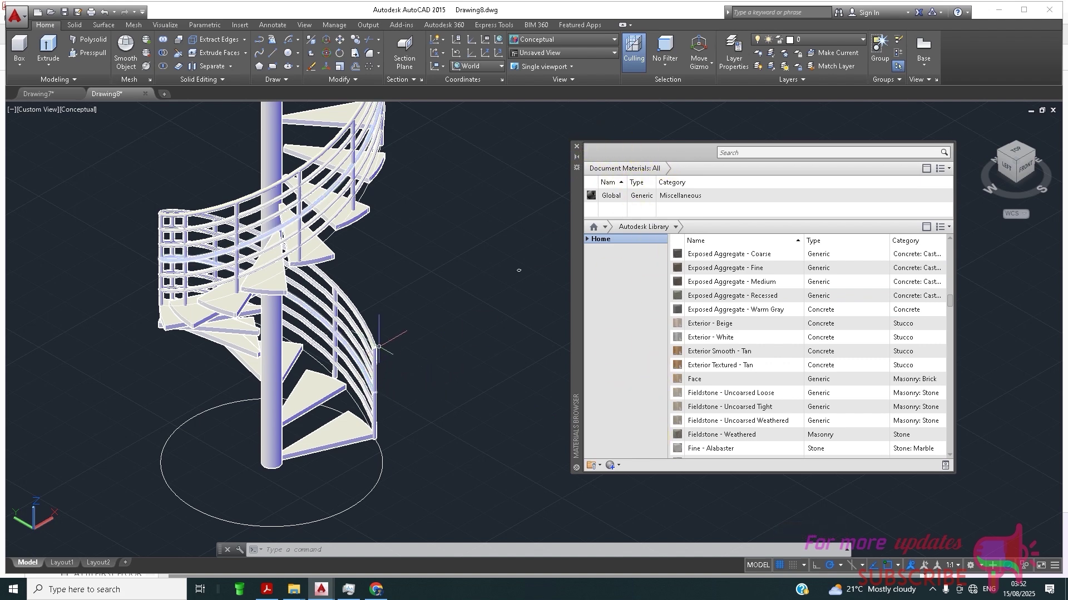
# - Select the railing's posts and upper rails and assign them the Elm - Burl Stained Light No Gloss wood material
pyautogui.click(389, 379)
pyautogui.click(362, 334)
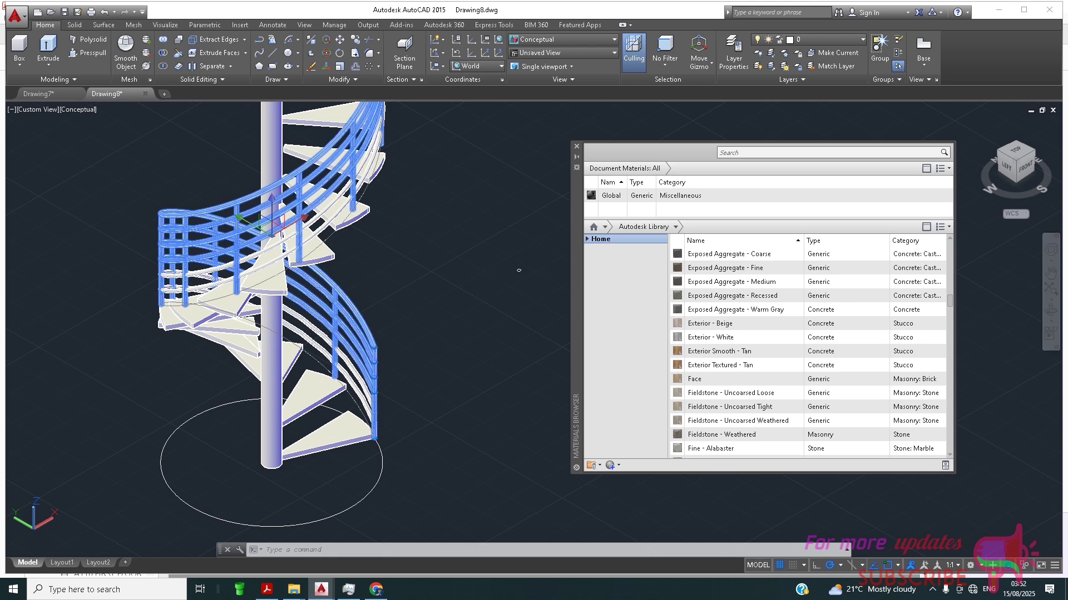
pyautogui.scroll(3, 302, 402)
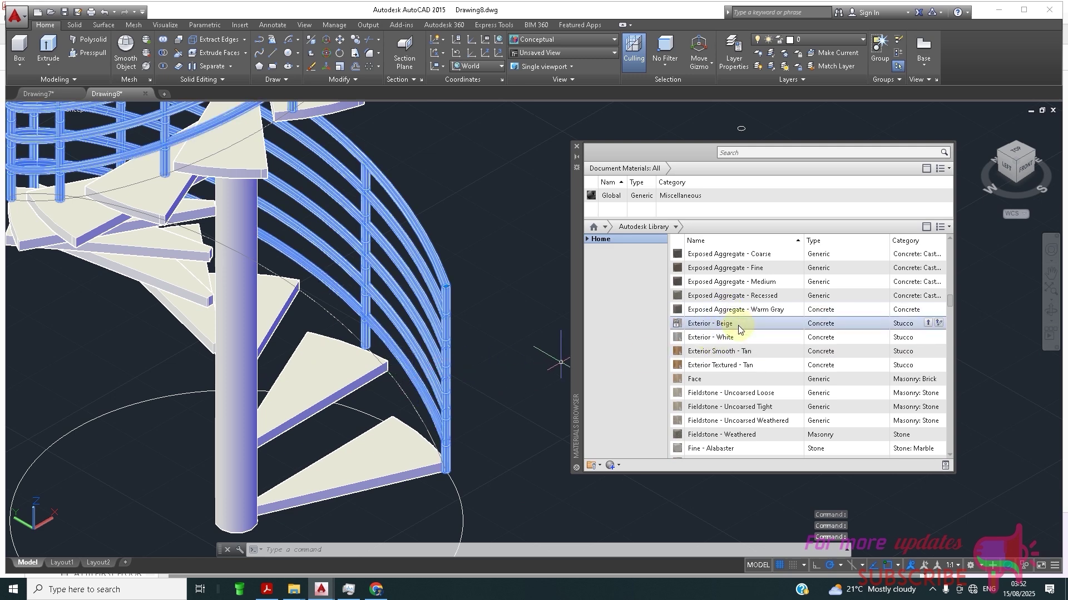
pyautogui.scroll(-2, 749, 332)
pyautogui.scroll(4, 749, 320)
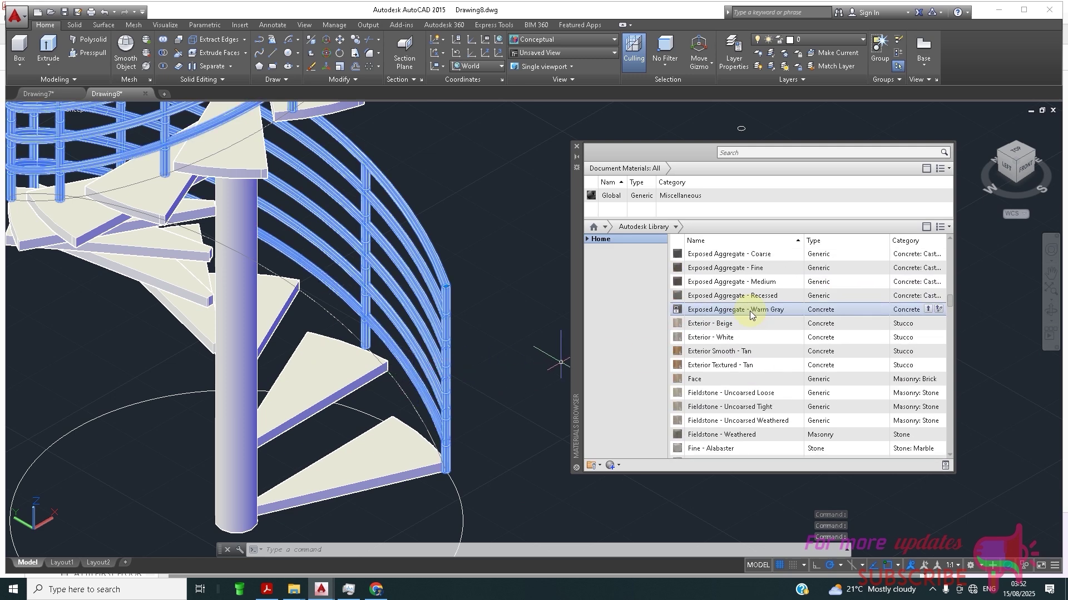
pyautogui.scroll(4, 751, 311)
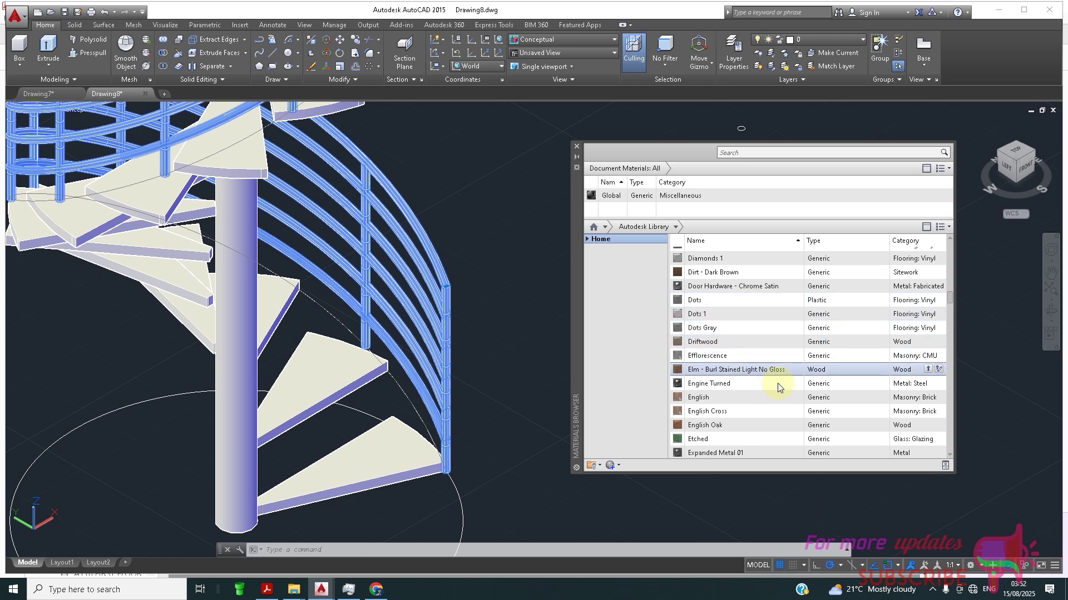
pyautogui.rightClick(777, 382)
pyautogui.click(784, 382)
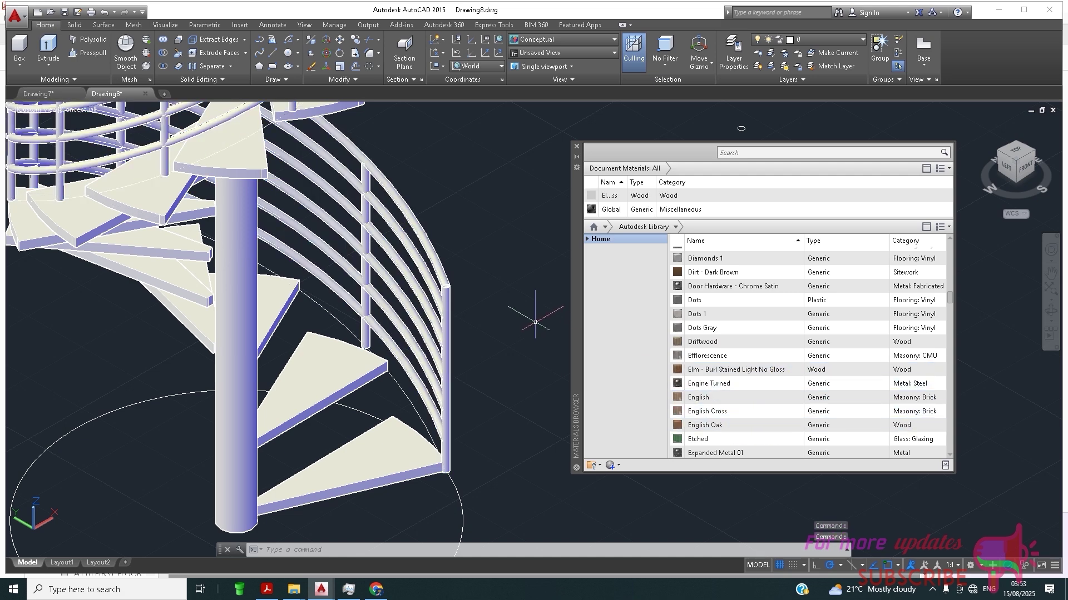
# - Assign the Cocobolo wood material from the Autodesk Library to the array of stair treads
pyautogui.scroll(-5, 462, 339)
pyautogui.scroll(3, 459, 335)
pyautogui.scroll(3, 459, 335)
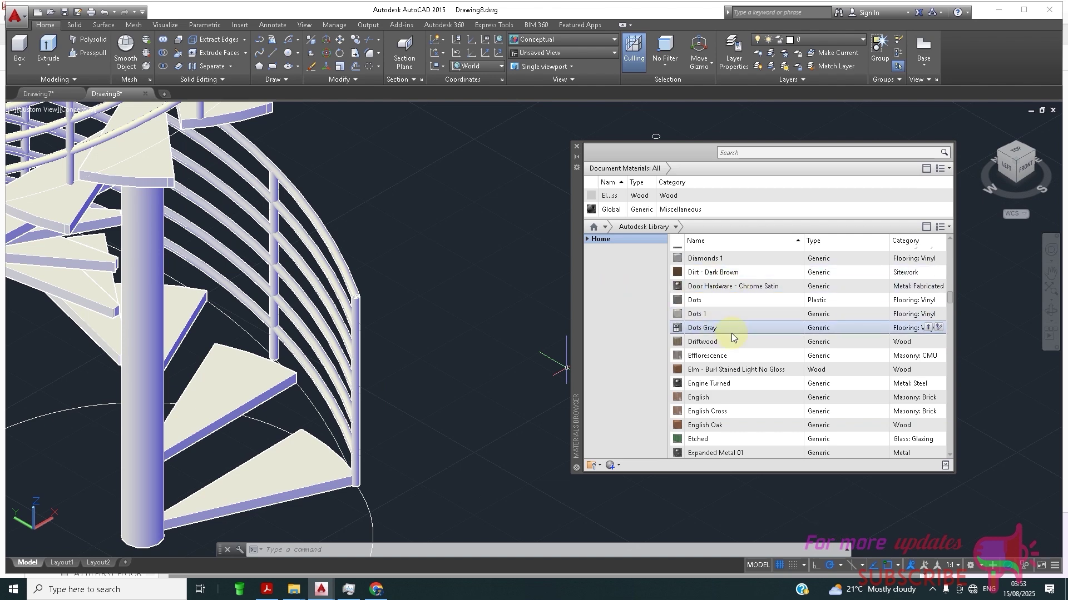
pyautogui.scroll(-1, 732, 332)
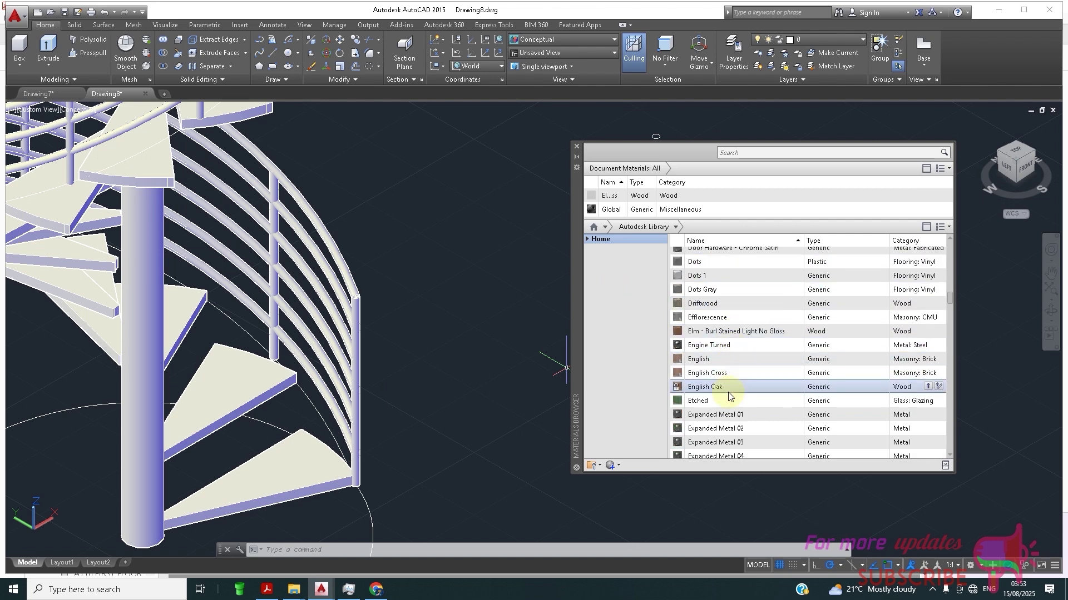
pyautogui.scroll(-3, 516, 308)
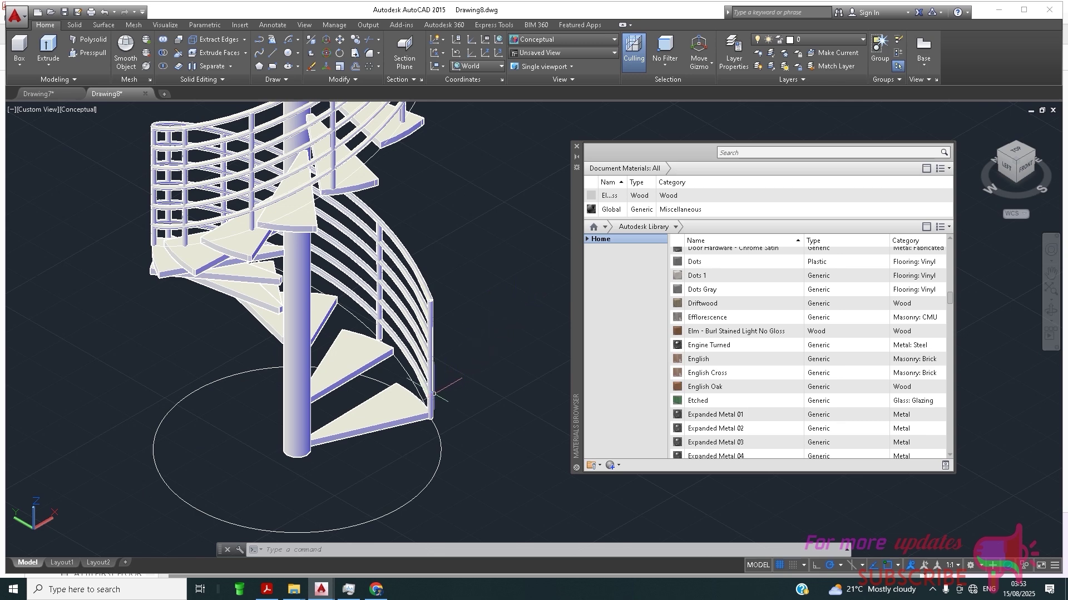
pyautogui.click(412, 397)
pyautogui.scroll(-3, 749, 316)
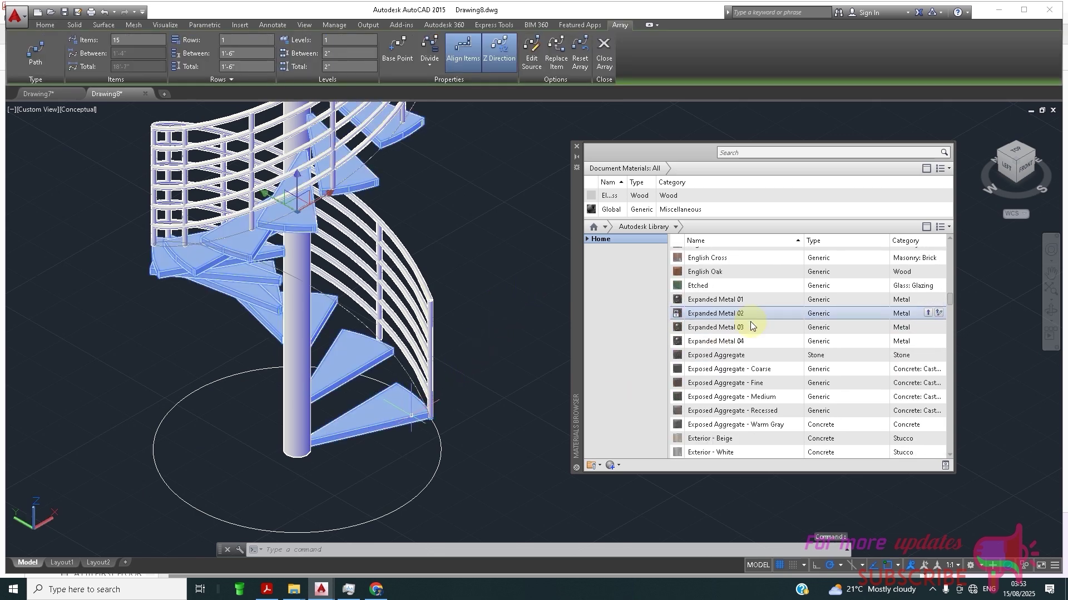
pyautogui.scroll(-2, 752, 327)
pyautogui.scroll(-8, 759, 325)
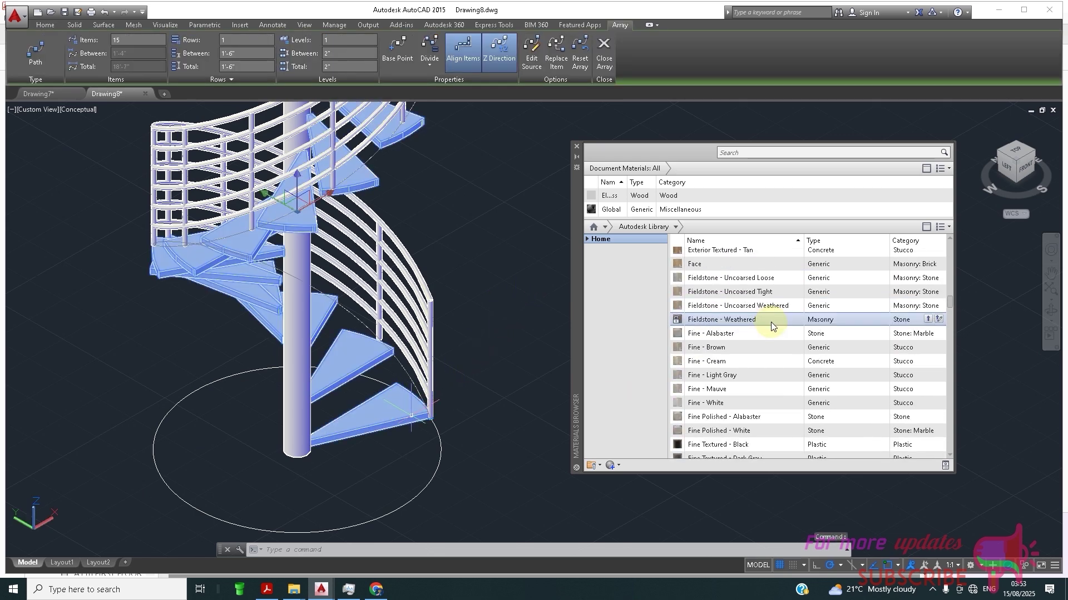
pyautogui.scroll(-2, 783, 316)
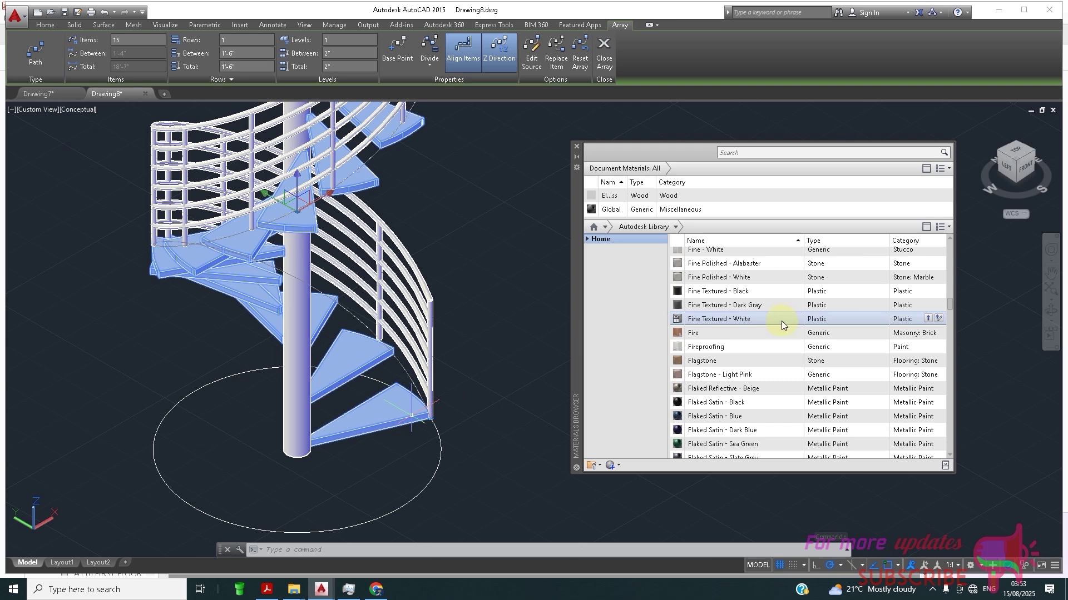
pyautogui.scroll(-2, 781, 322)
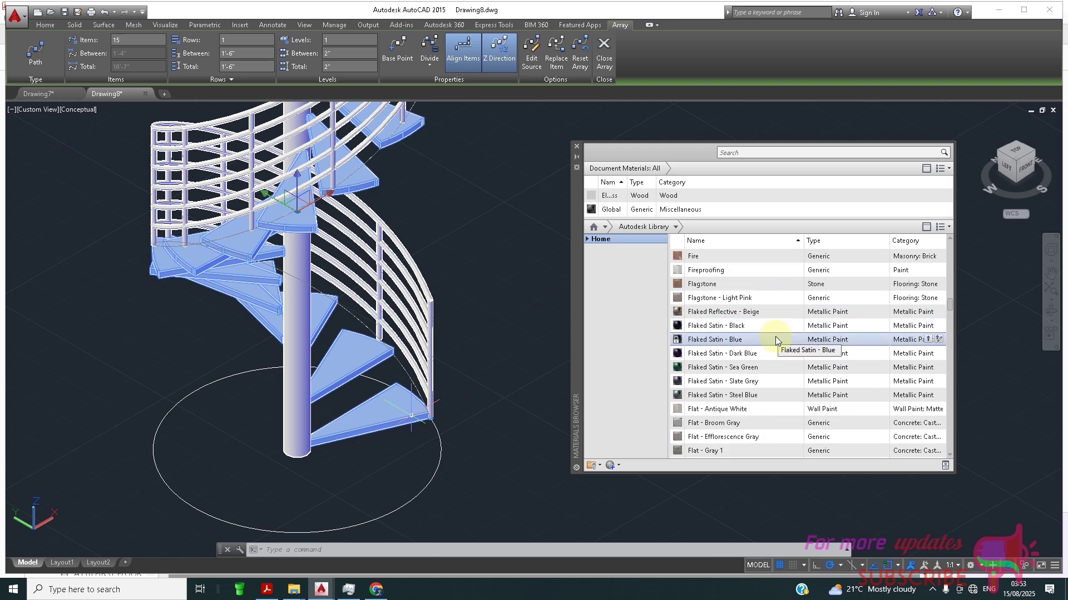
pyautogui.scroll(15, 778, 337)
pyautogui.scroll(10, 779, 337)
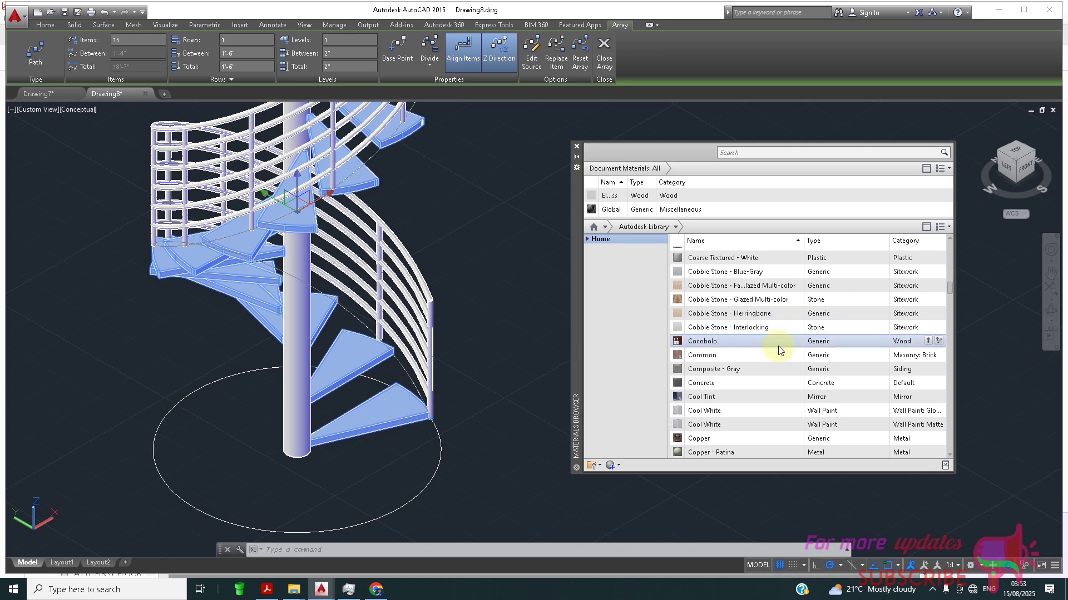
pyautogui.rightClick(778, 346)
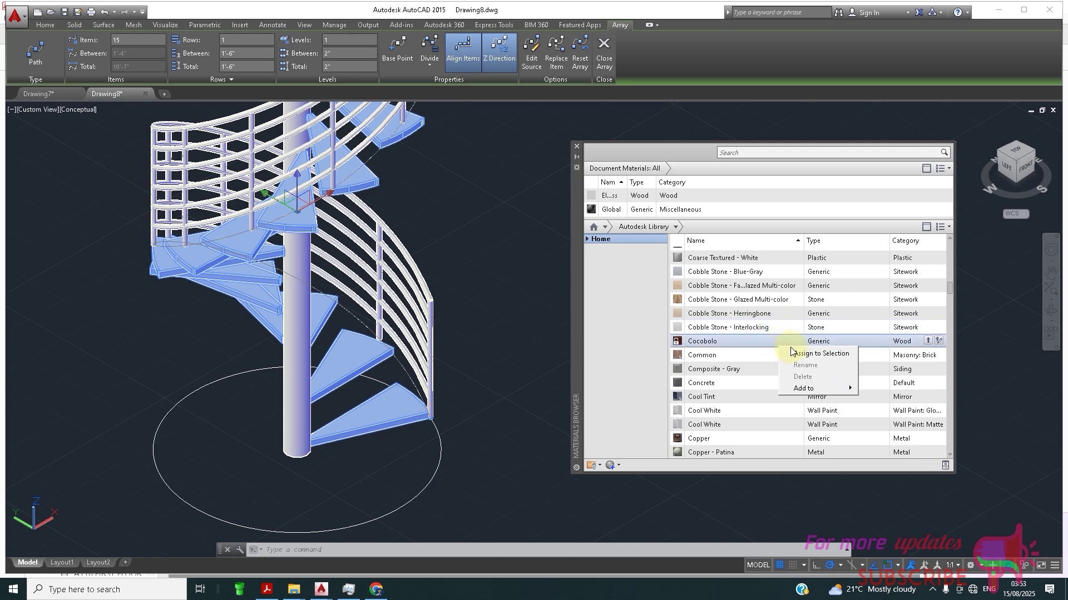
pyautogui.click(801, 353)
pyautogui.press('Escape')
pyautogui.scroll(-4, 475, 260)
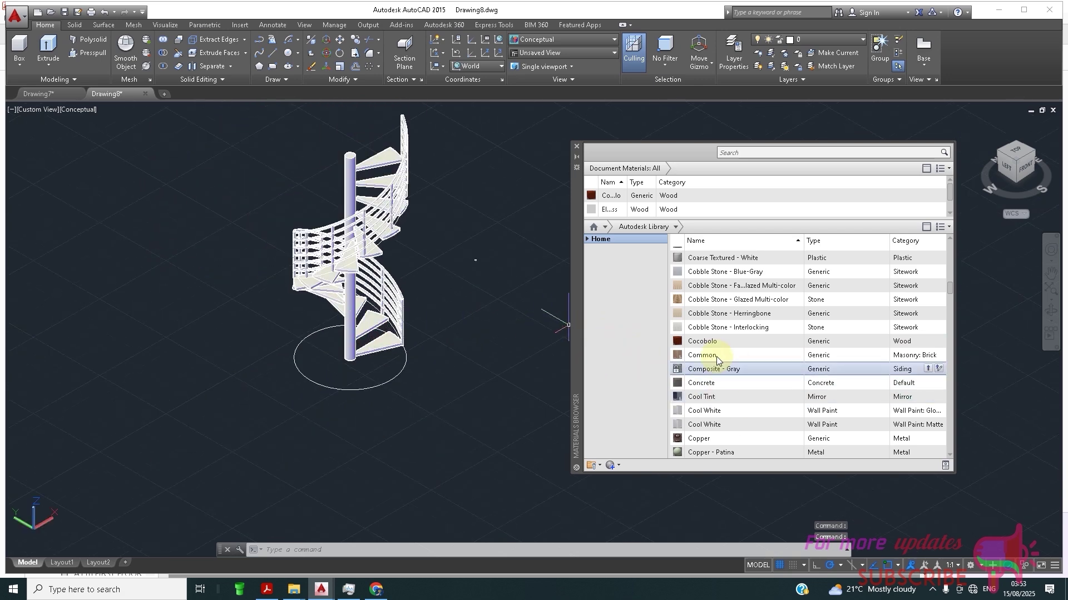
pyautogui.rightClick(679, 345)
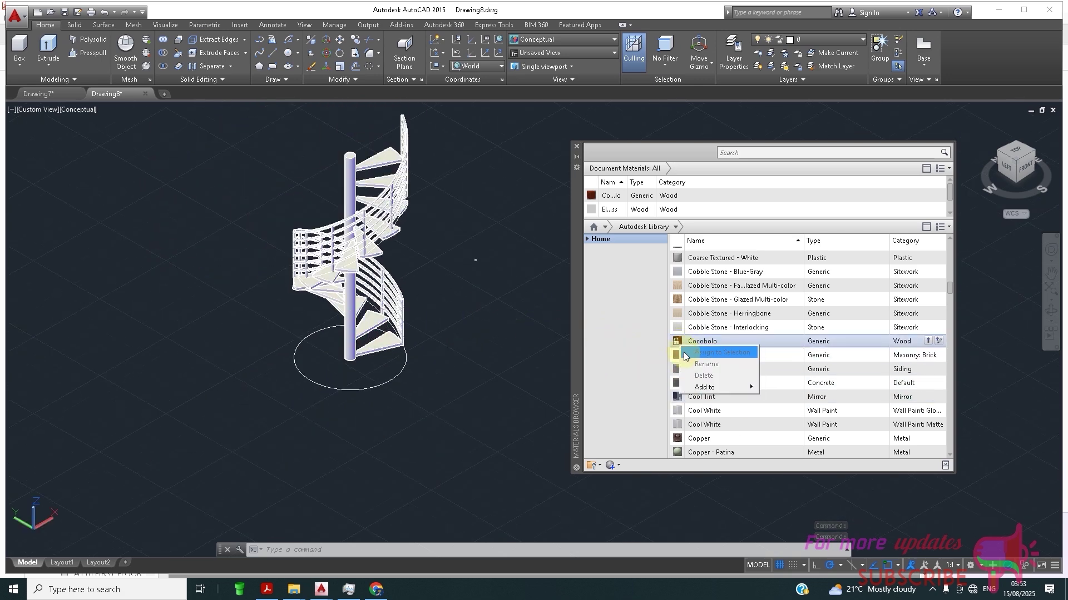
pyautogui.moveTo(709, 385)
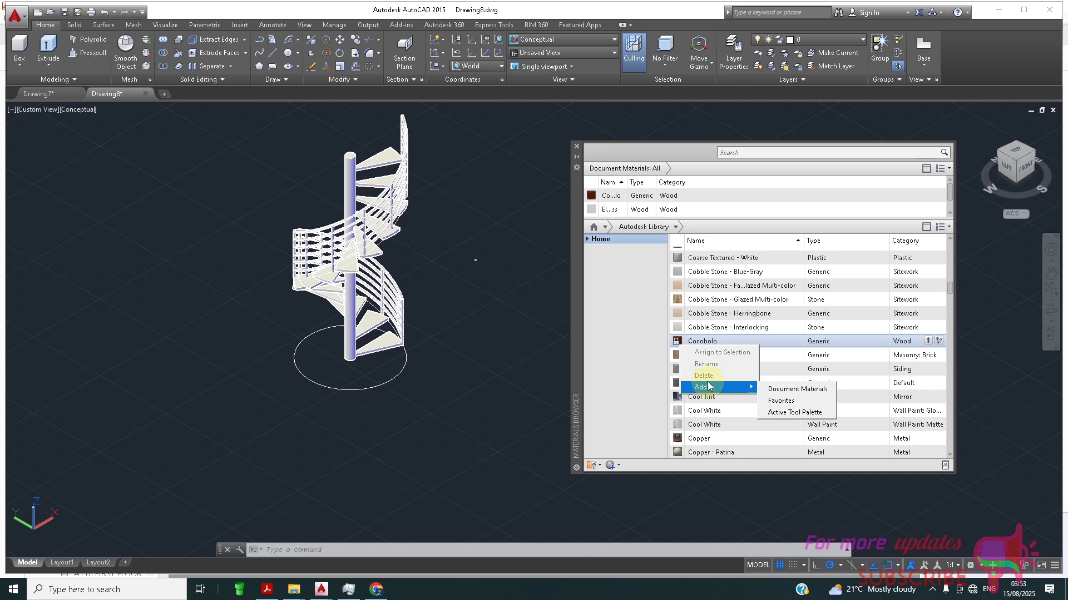
pyautogui.click(514, 315)
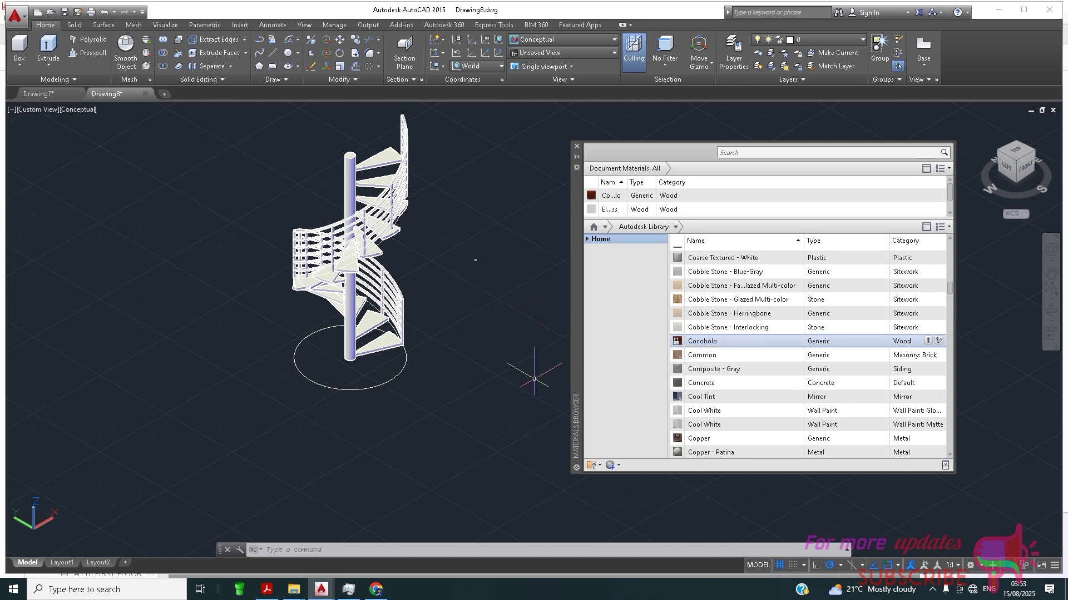
# - Select the central column and assign it the Cerulean stucco material from the Autodesk Library
pyautogui.scroll(-7, 688, 362)
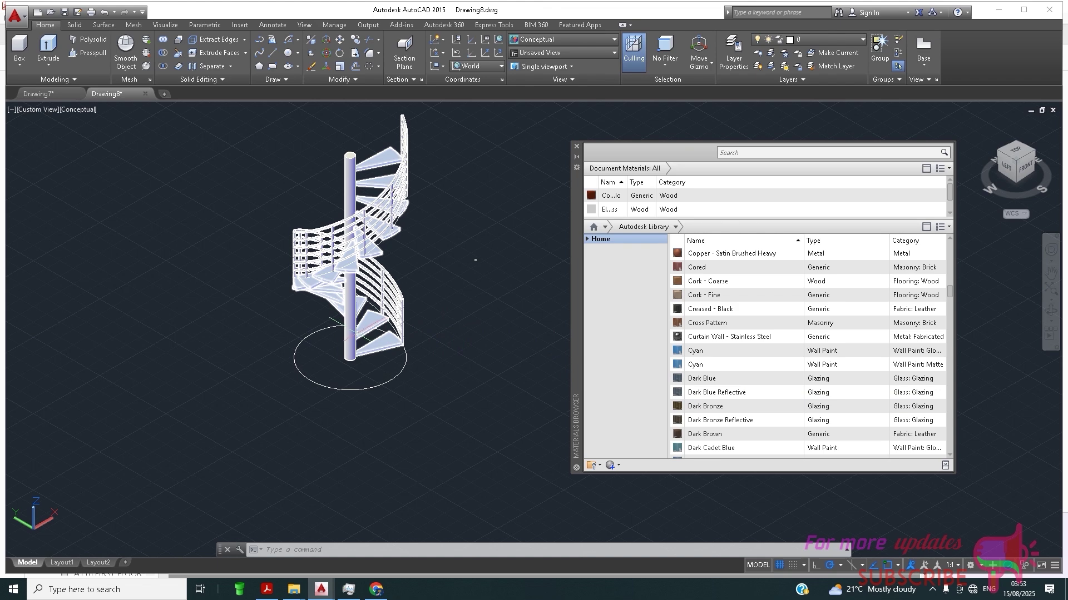
pyautogui.click(350, 256)
pyautogui.scroll(-6, 770, 337)
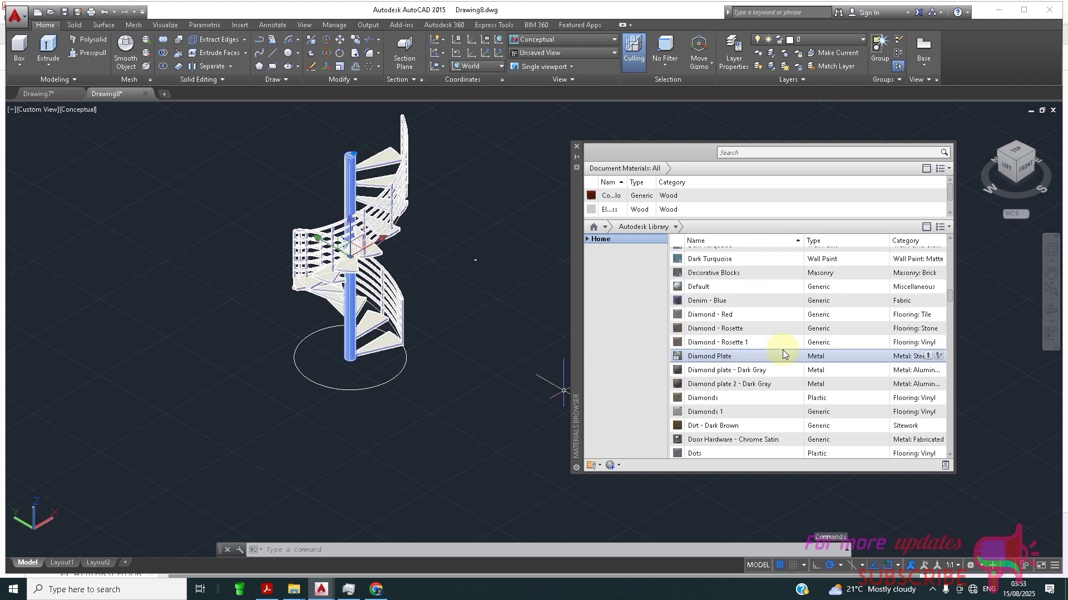
pyautogui.scroll(-15, 790, 361)
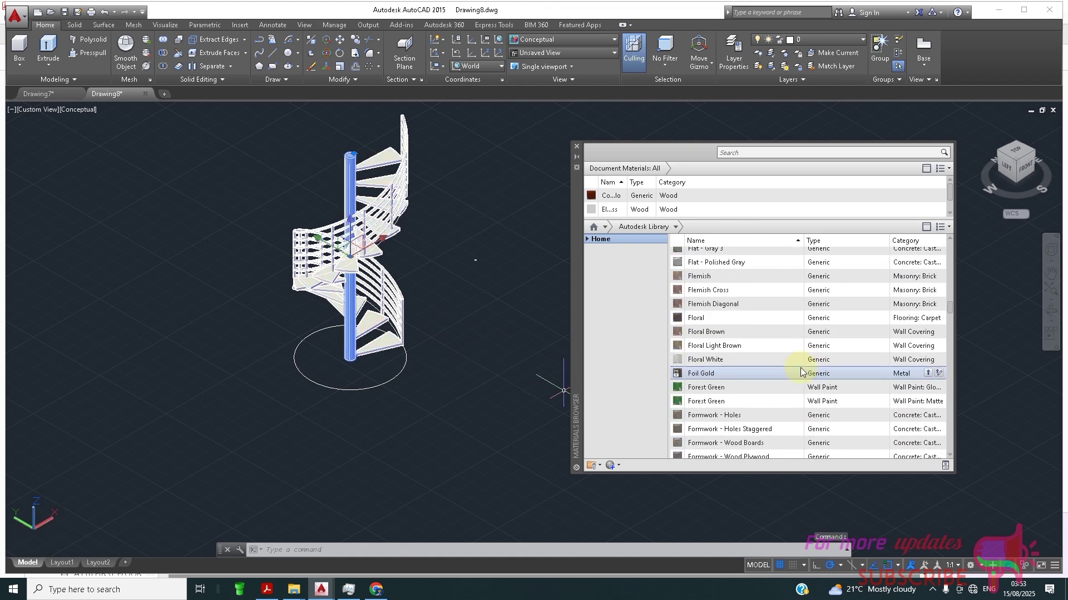
pyautogui.scroll(20, 795, 345)
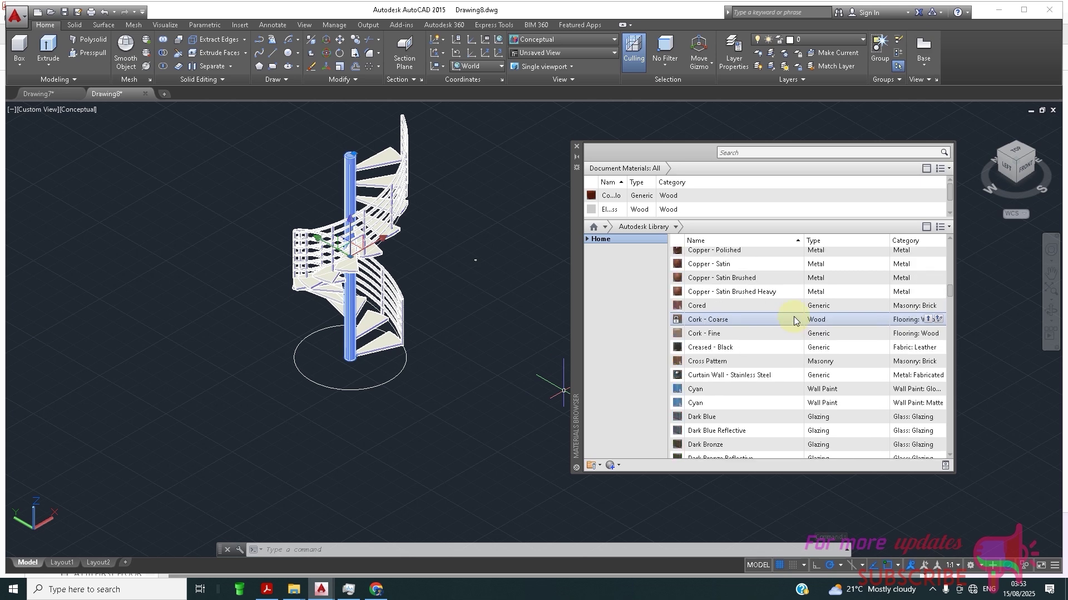
pyautogui.scroll(10, 794, 317)
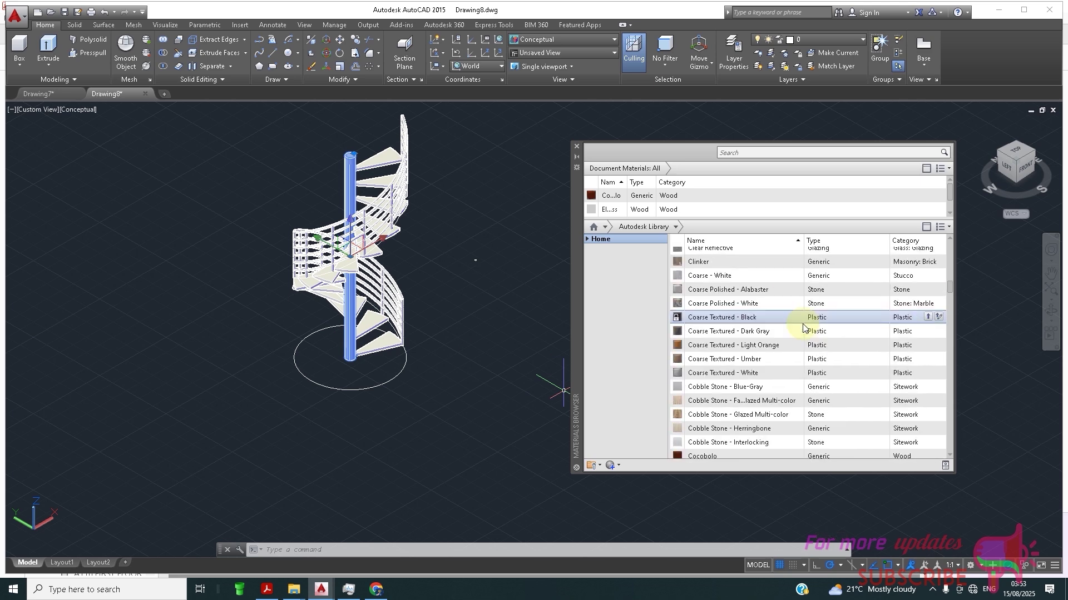
pyautogui.scroll(5, 803, 328)
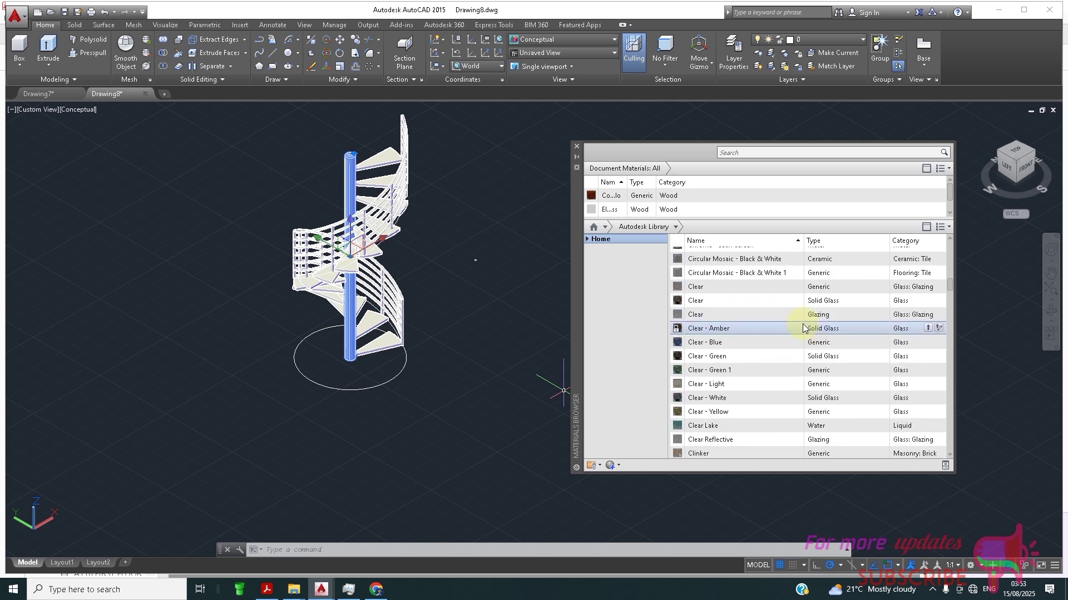
pyautogui.scroll(1, 802, 325)
pyautogui.scroll(-6, 788, 340)
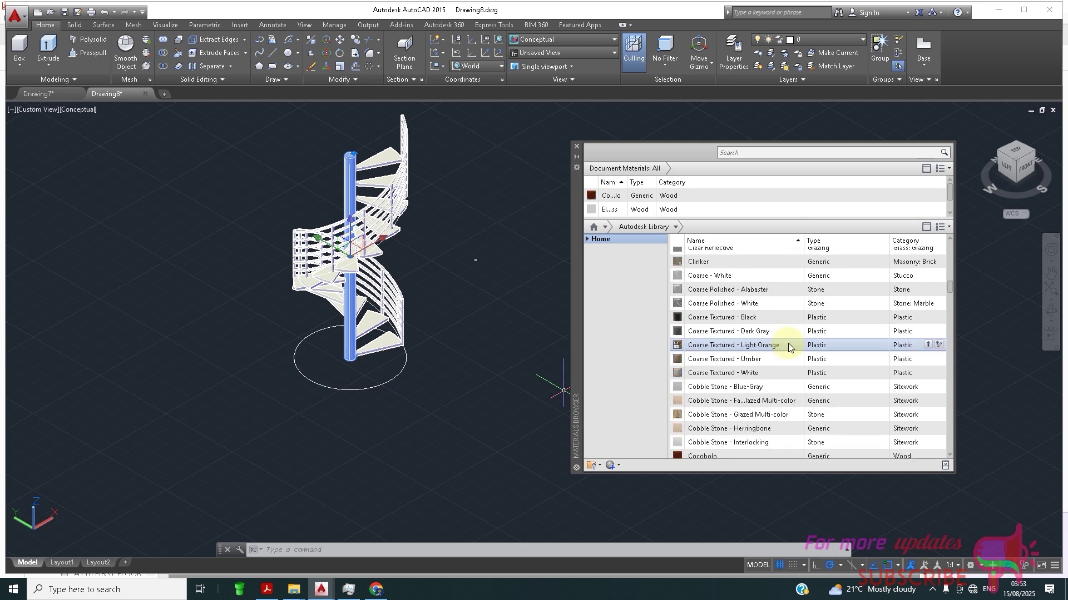
pyautogui.scroll(4, 800, 346)
pyautogui.scroll(5, 801, 339)
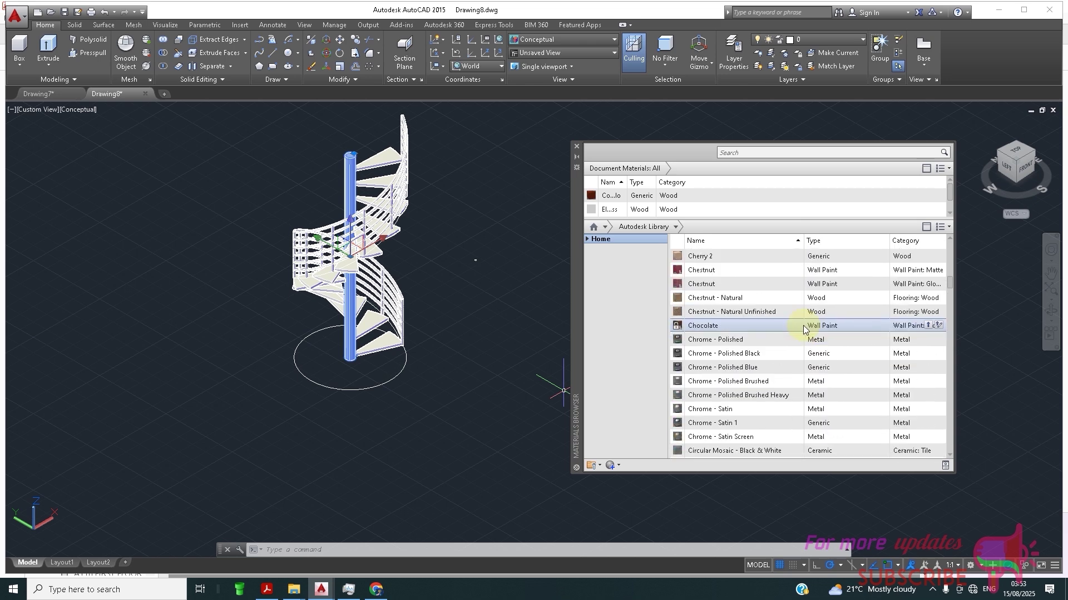
pyautogui.scroll(4, 805, 328)
pyautogui.scroll(7, 808, 329)
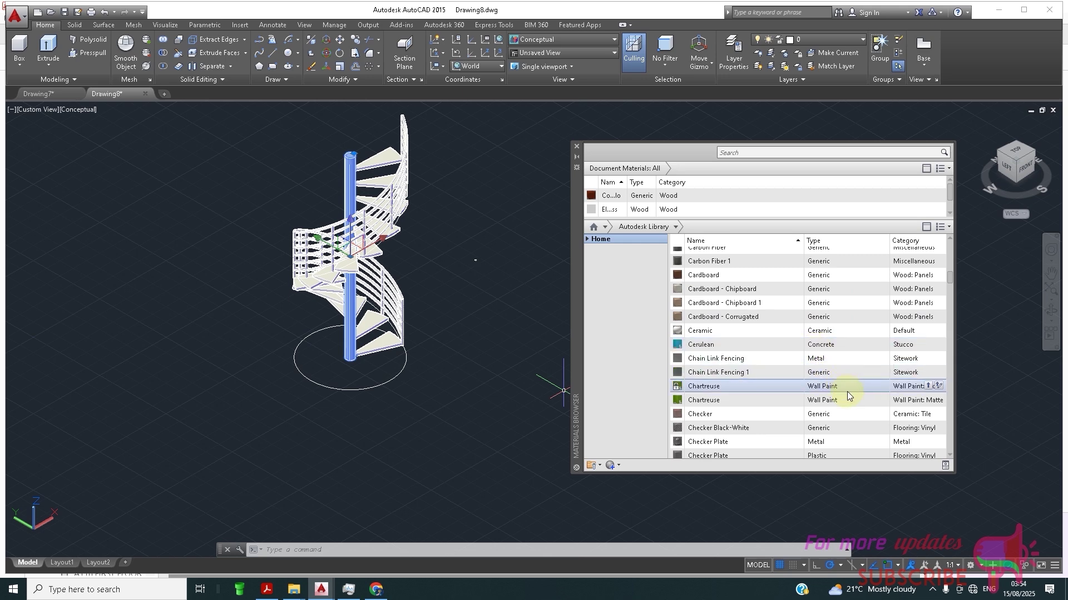
pyautogui.scroll(-2, 849, 392)
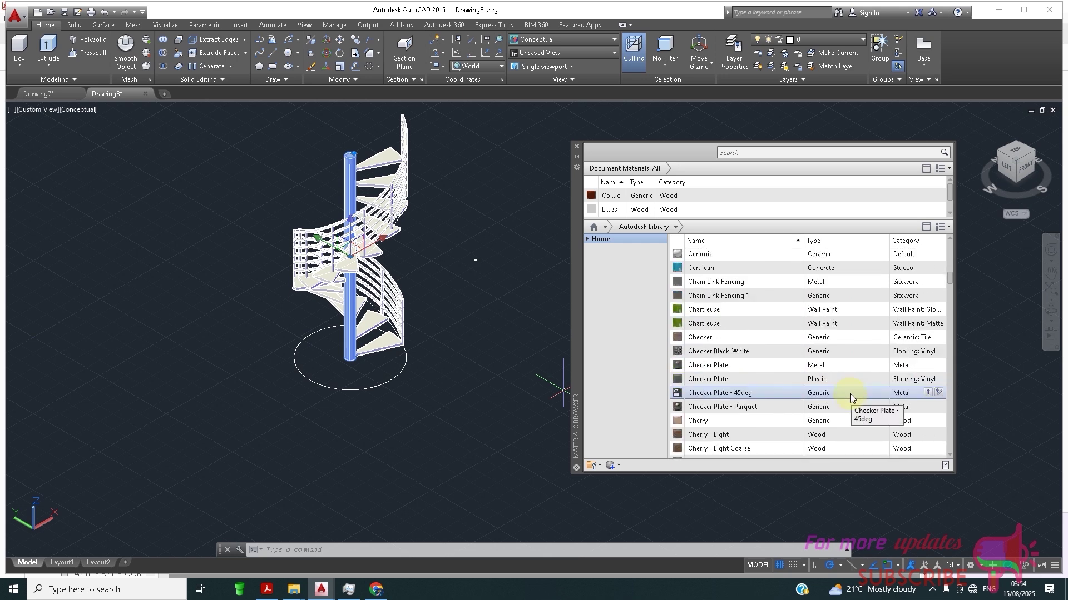
pyautogui.scroll(3, 863, 388)
pyautogui.scroll(2, 863, 382)
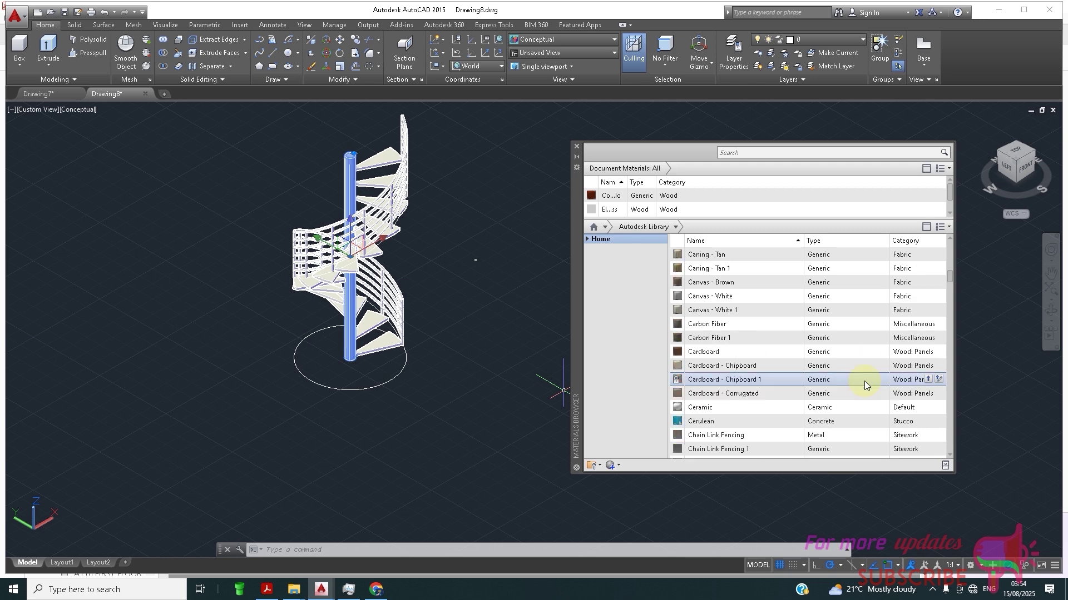
pyautogui.scroll(-1, 842, 431)
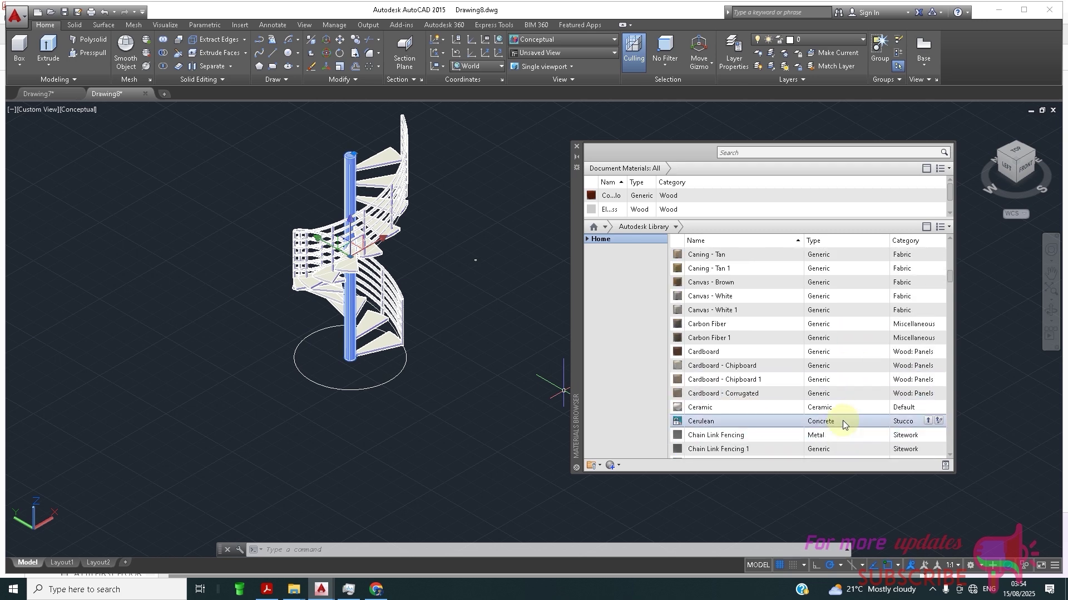
pyautogui.rightClick(842, 419)
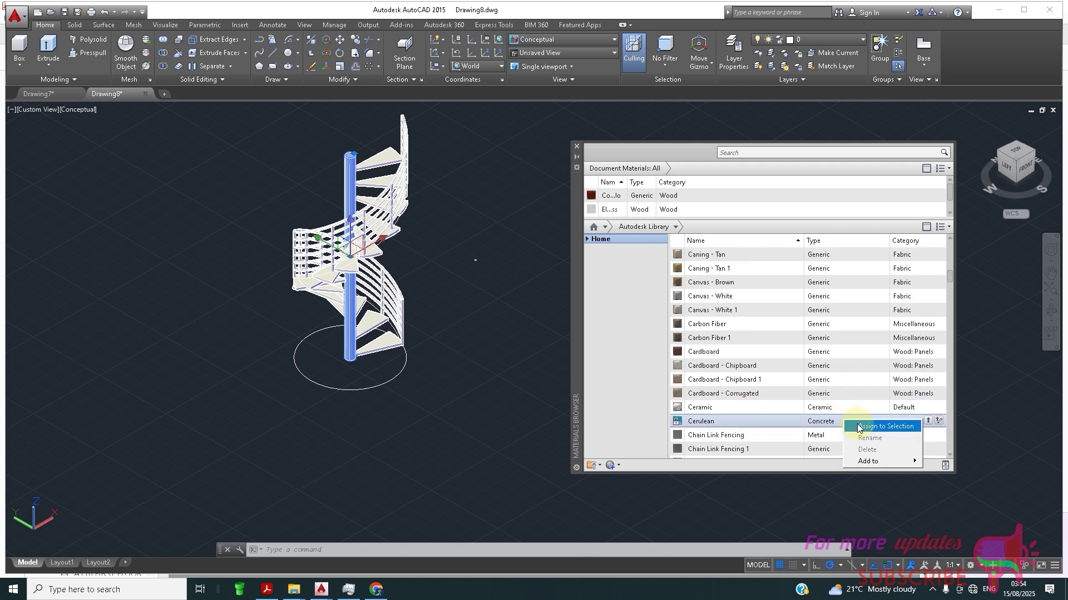
pyautogui.click(849, 432)
pyautogui.press('Escape')
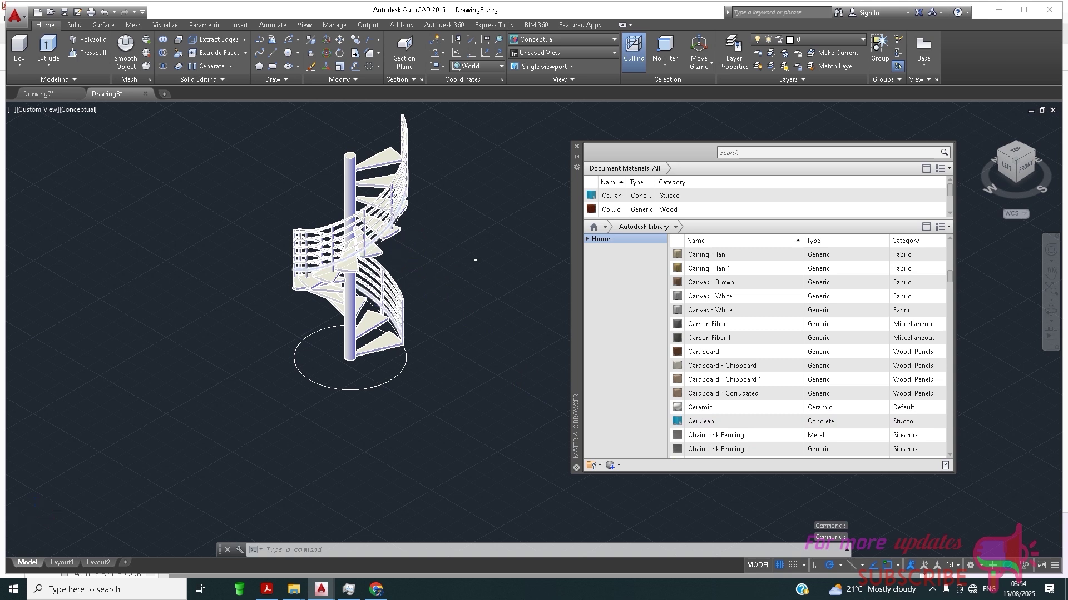
pyautogui.scroll(2, 395, 246)
pyautogui.scroll(-1, 657, 207)
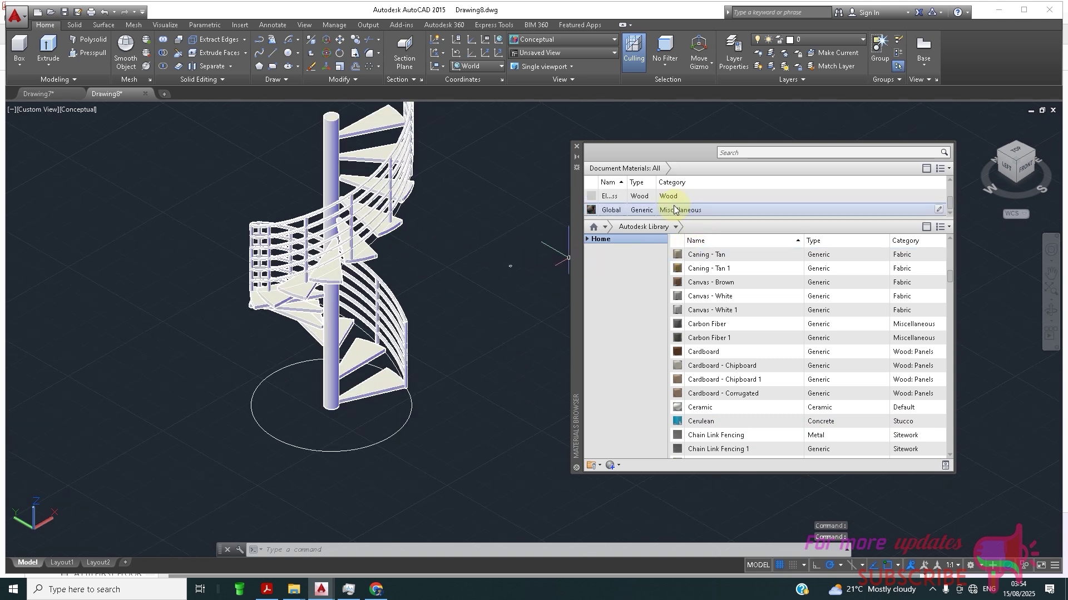
pyautogui.scroll(1, 656, 213)
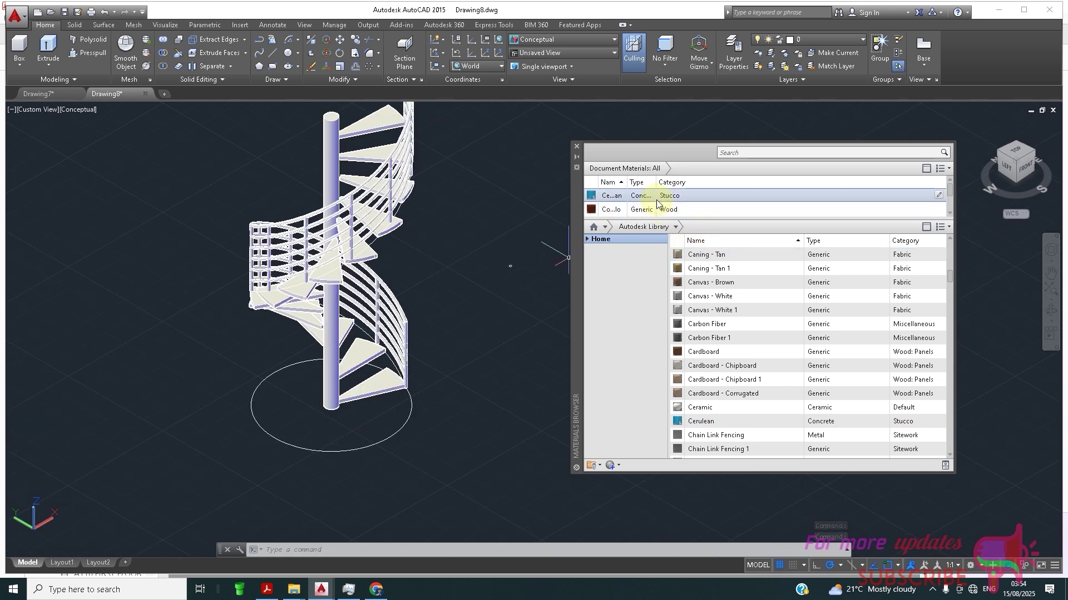
pyautogui.click(658, 197)
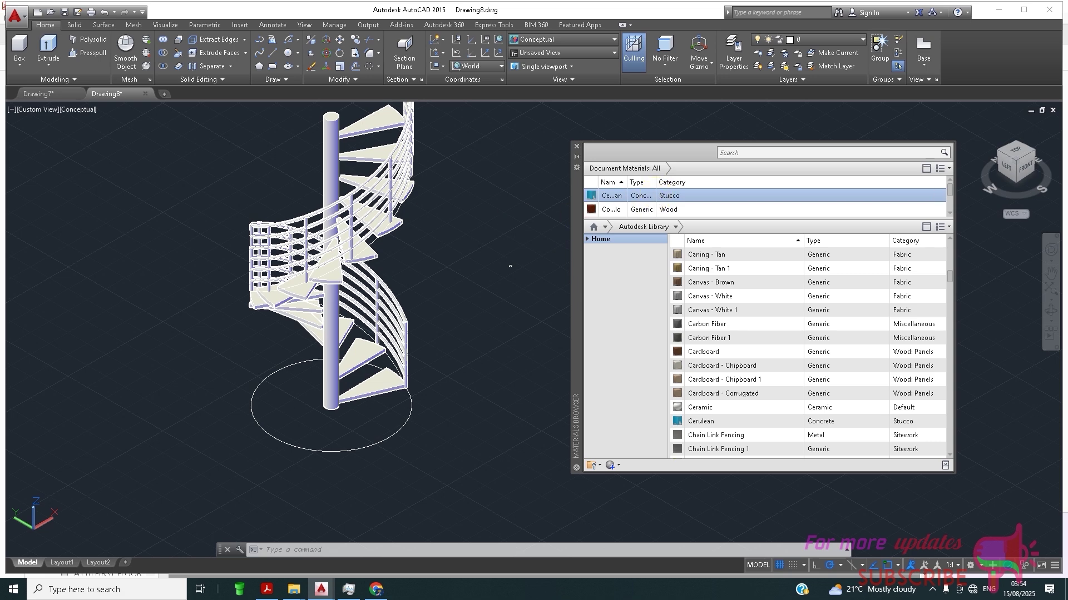
pyautogui.scroll(-4, 506, 239)
pyautogui.scroll(3, 503, 220)
pyautogui.scroll(2, 503, 220)
pyautogui.click(422, 221)
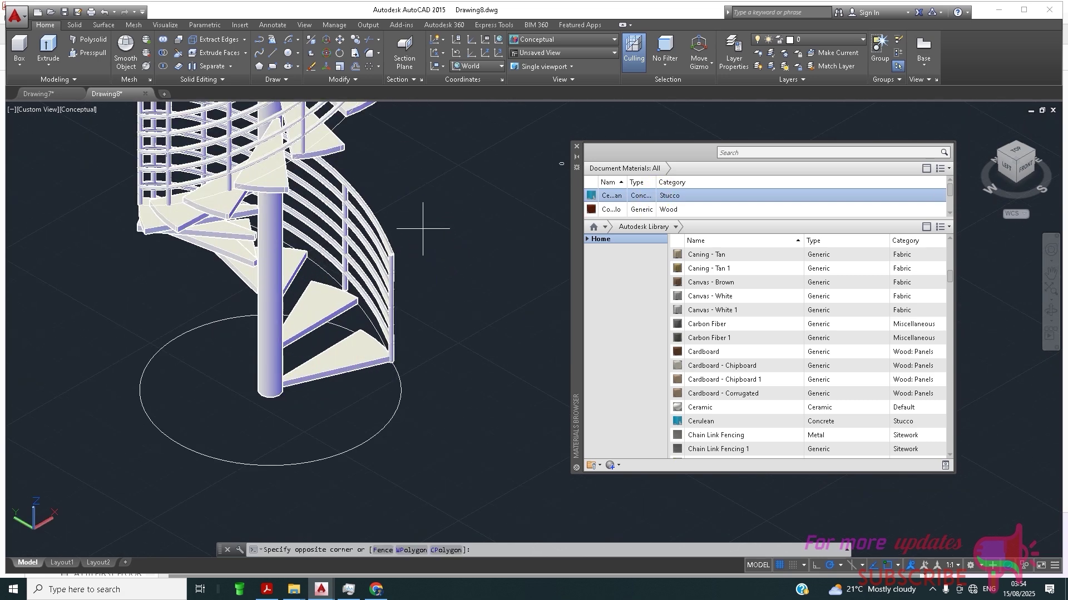
pyautogui.click(361, 361)
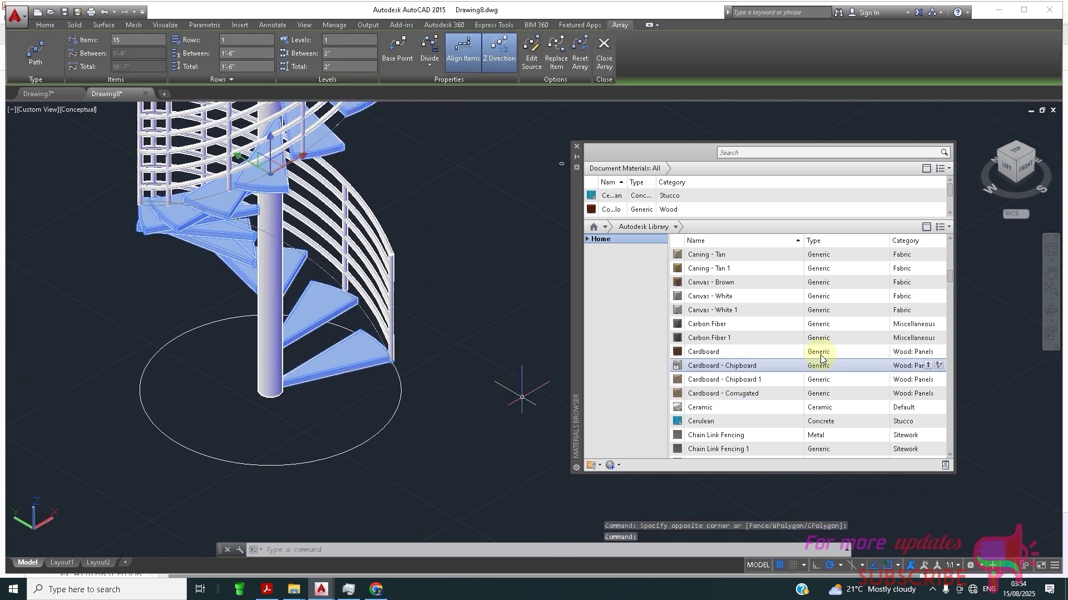
pyautogui.scroll(-4, 754, 320)
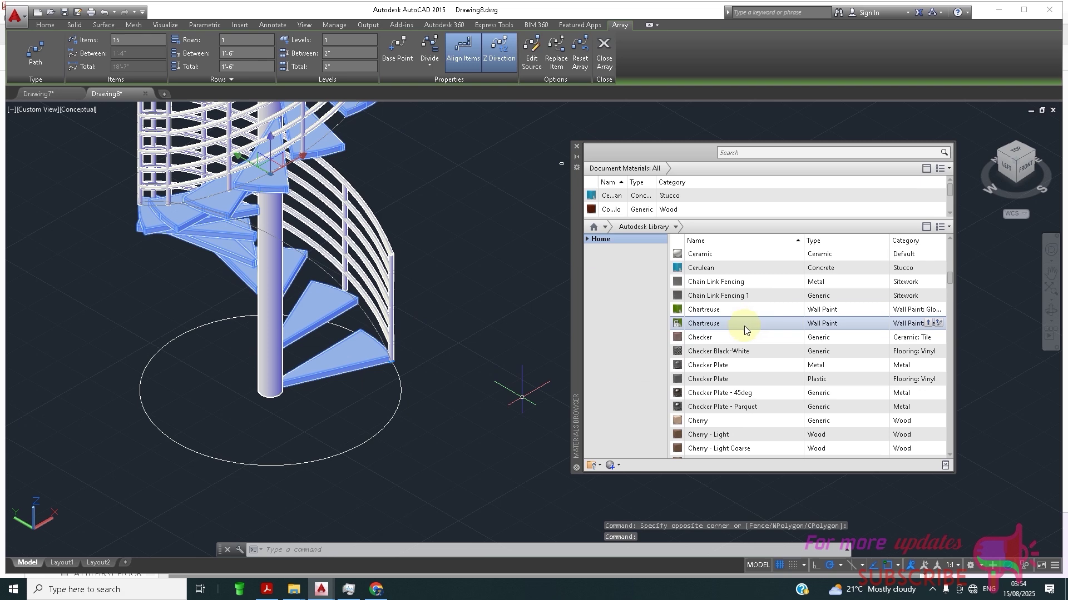
pyautogui.scroll(-1, 744, 326)
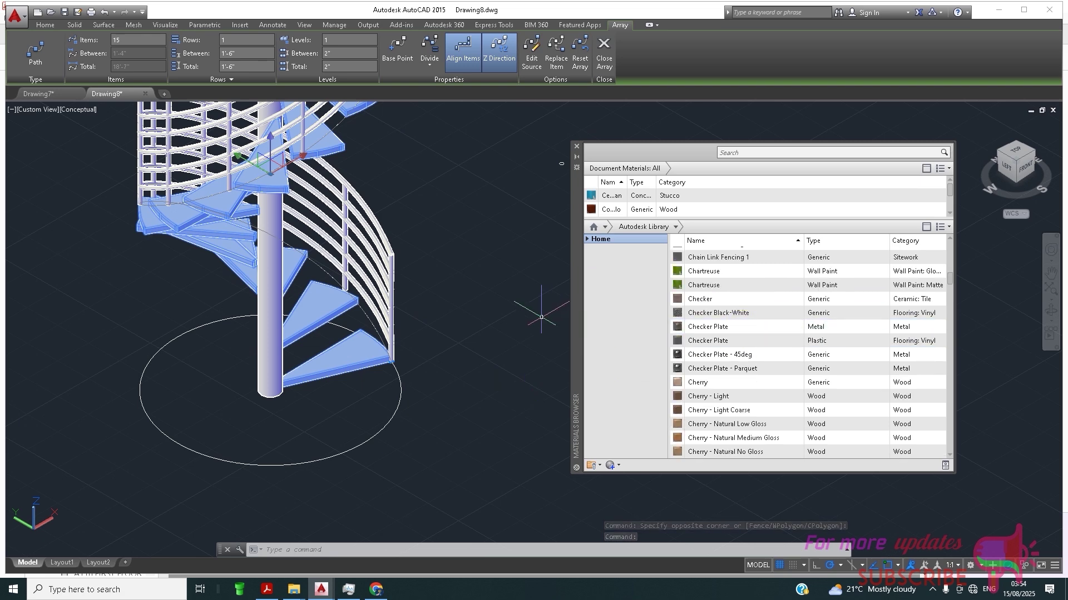
pyautogui.scroll(-2, 744, 350)
pyautogui.scroll(1, 509, 325)
pyautogui.scroll(-3, 488, 382)
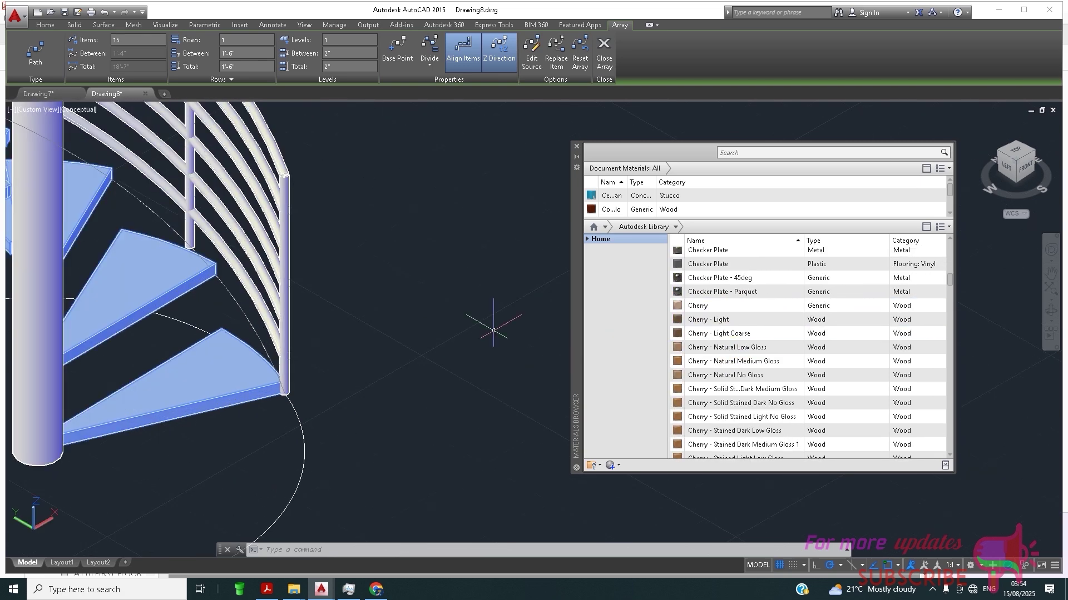
pyautogui.press('Escape')
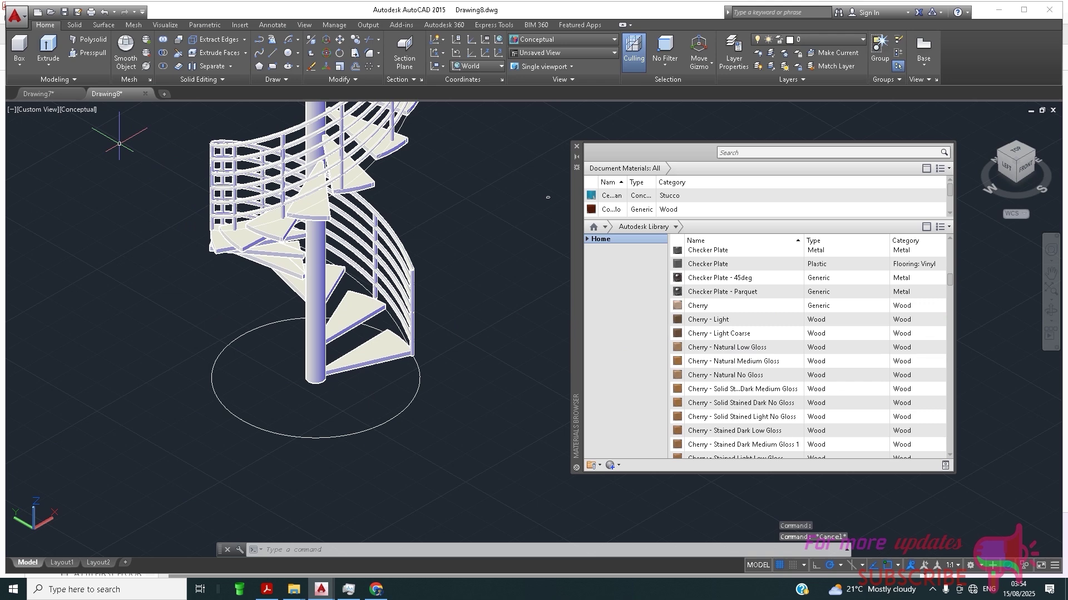
# - Switch the viewport's visual style from Conceptual to Realistic and check the materials on the whole staircase
pyautogui.click(78, 111)
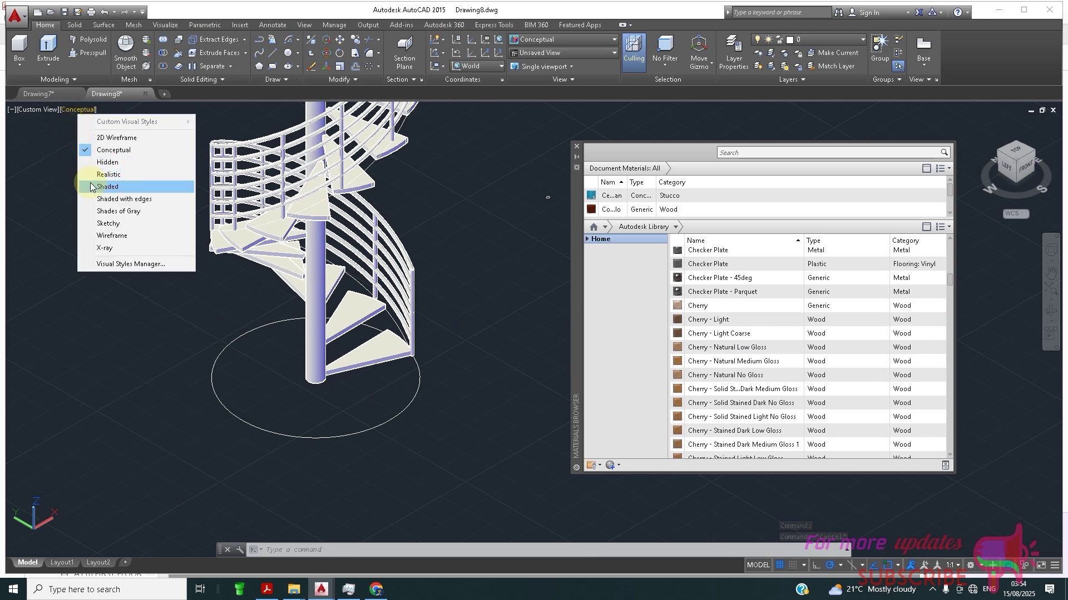
pyautogui.click(107, 174)
pyautogui.scroll(-3, 369, 356)
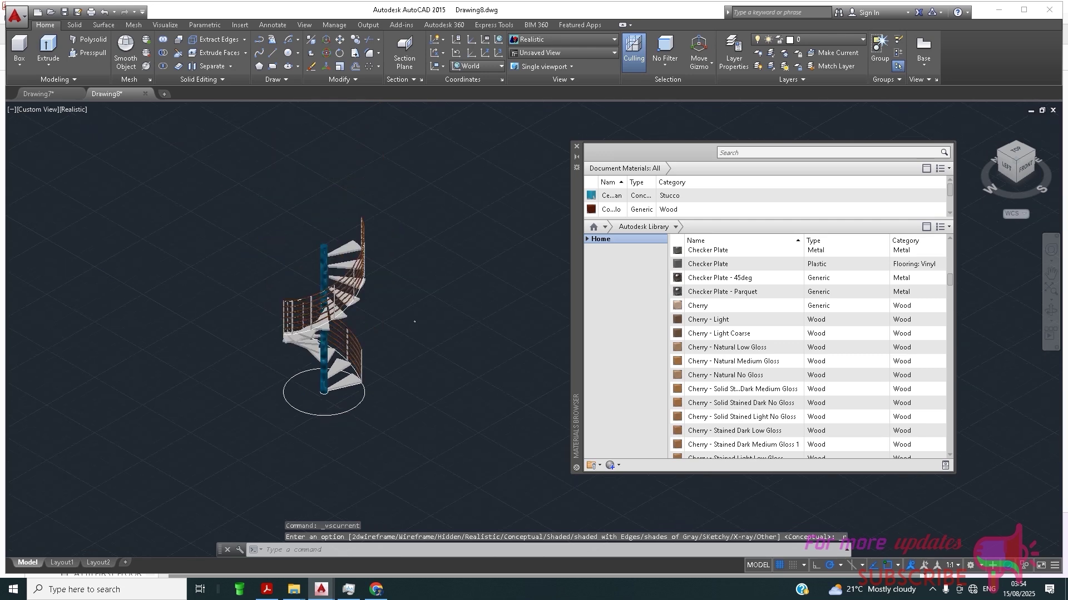
pyautogui.scroll(5, 368, 355)
pyautogui.scroll(-3, 356, 351)
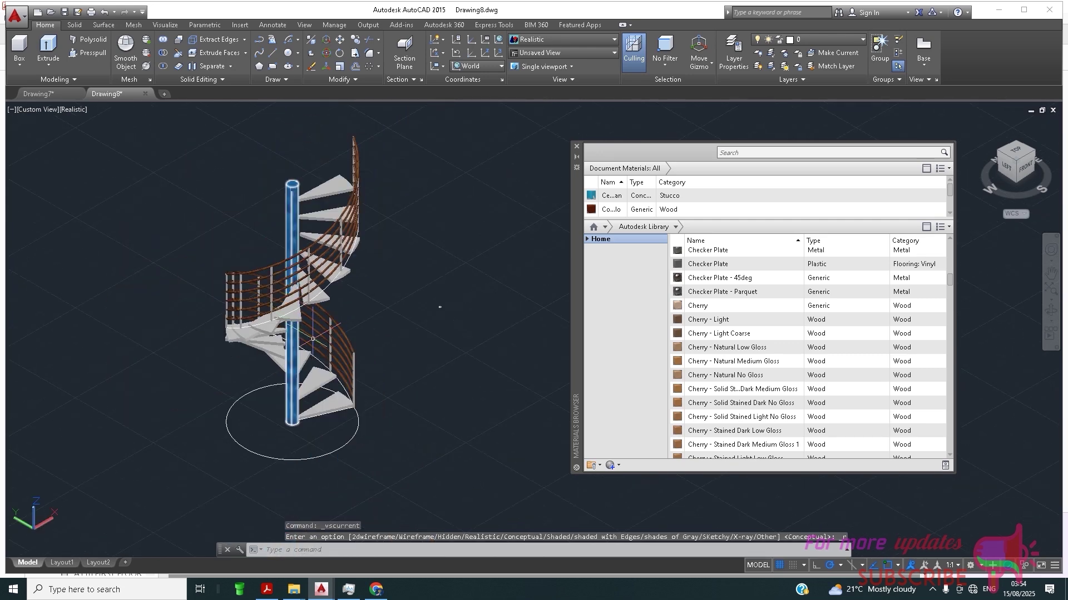
pyautogui.scroll(4, 341, 346)
pyautogui.scroll(-4, 341, 345)
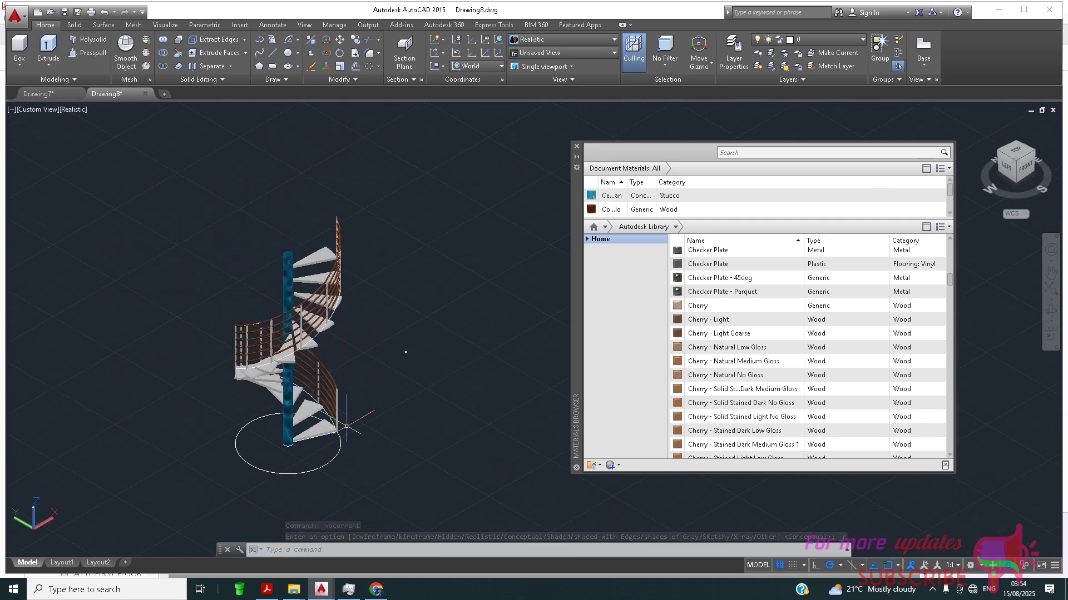
# - Select the stair tread array and assign it the Chrome - Polished metal material from the Autodesk Library
pyautogui.scroll(3, 468, 264)
pyautogui.click(298, 431)
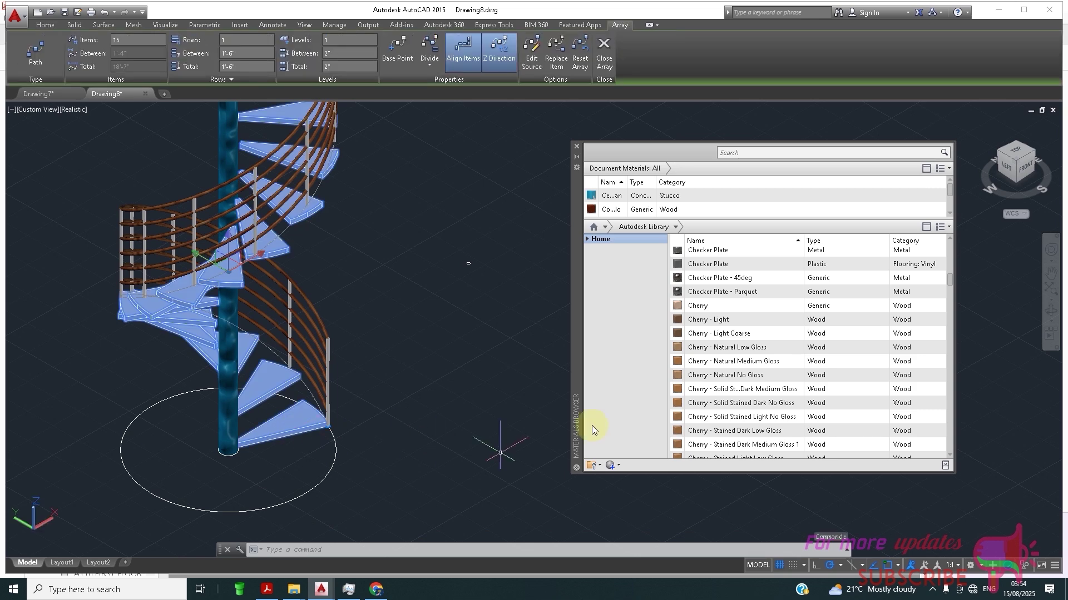
pyautogui.scroll(-8, 786, 360)
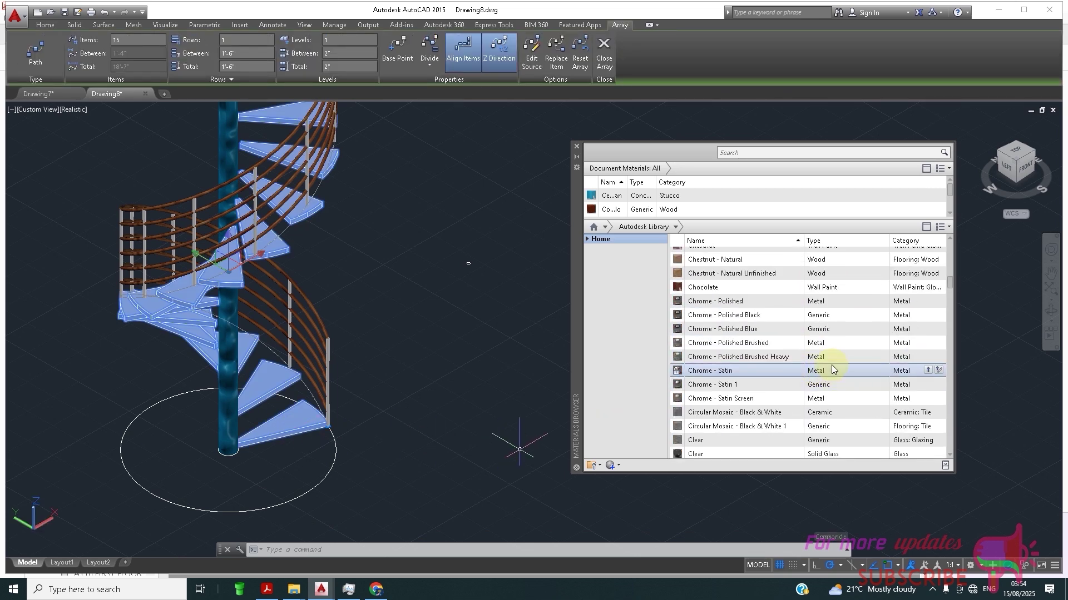
pyautogui.rightClick(770, 302)
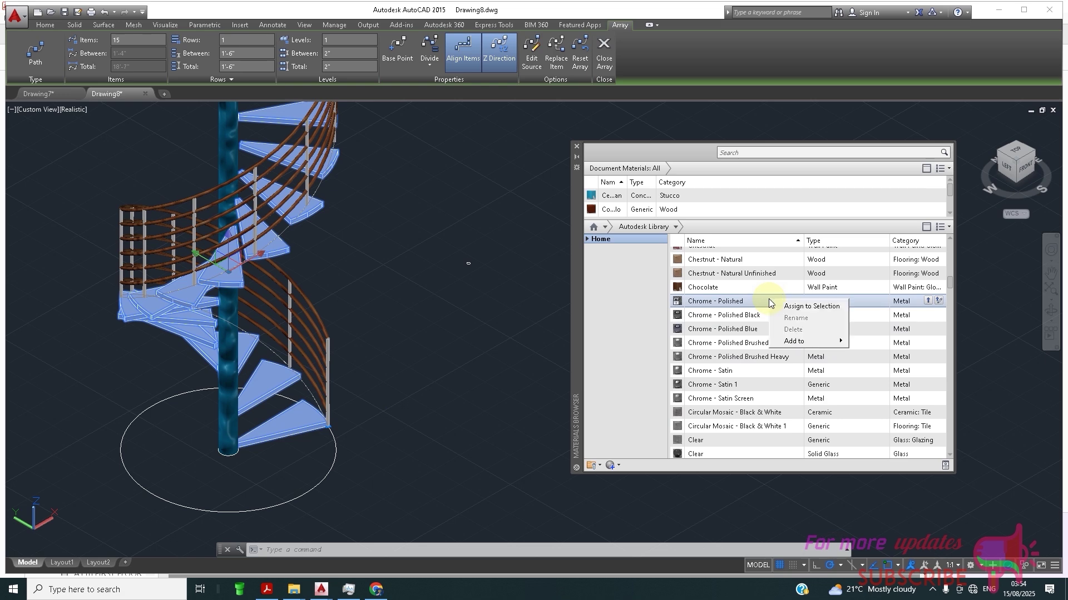
pyautogui.click(808, 306)
pyautogui.press('Escape')
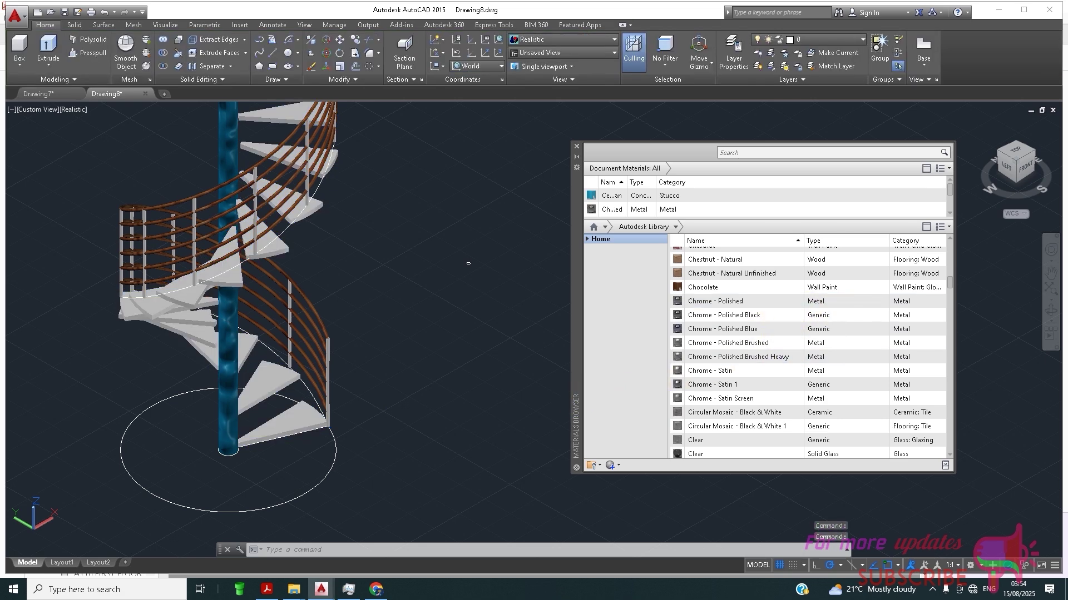
# - Inspect the materials on the rails, posts, treads and column up close and as a whole, and close the Materials Browser
pyautogui.scroll(-5, 462, 338)
pyautogui.scroll(5, 426, 346)
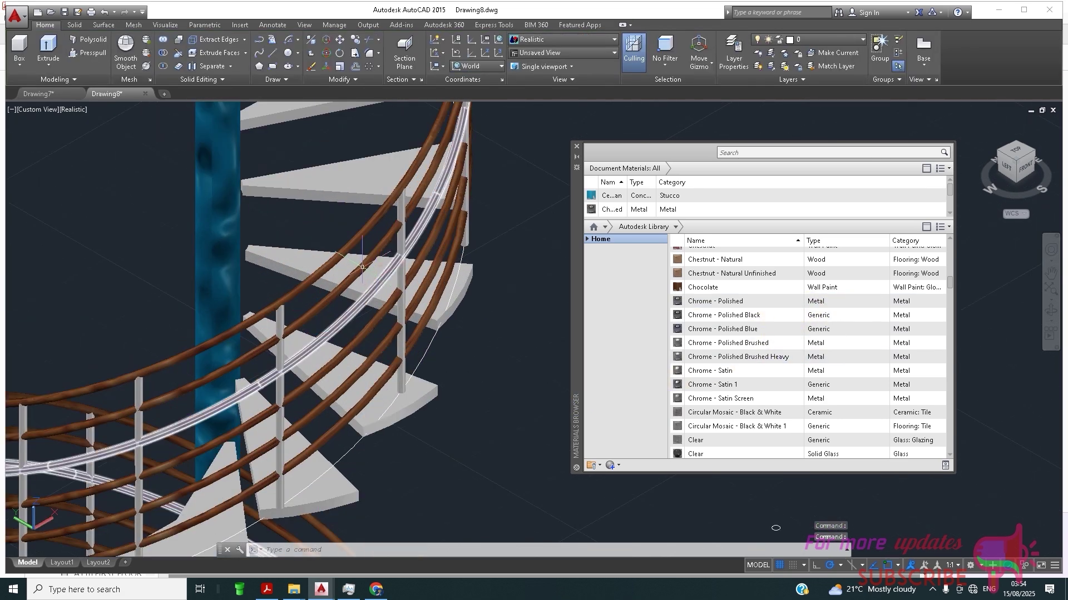
pyautogui.scroll(-6, 318, 326)
pyautogui.scroll(4, 318, 327)
pyautogui.scroll(-3, 350, 379)
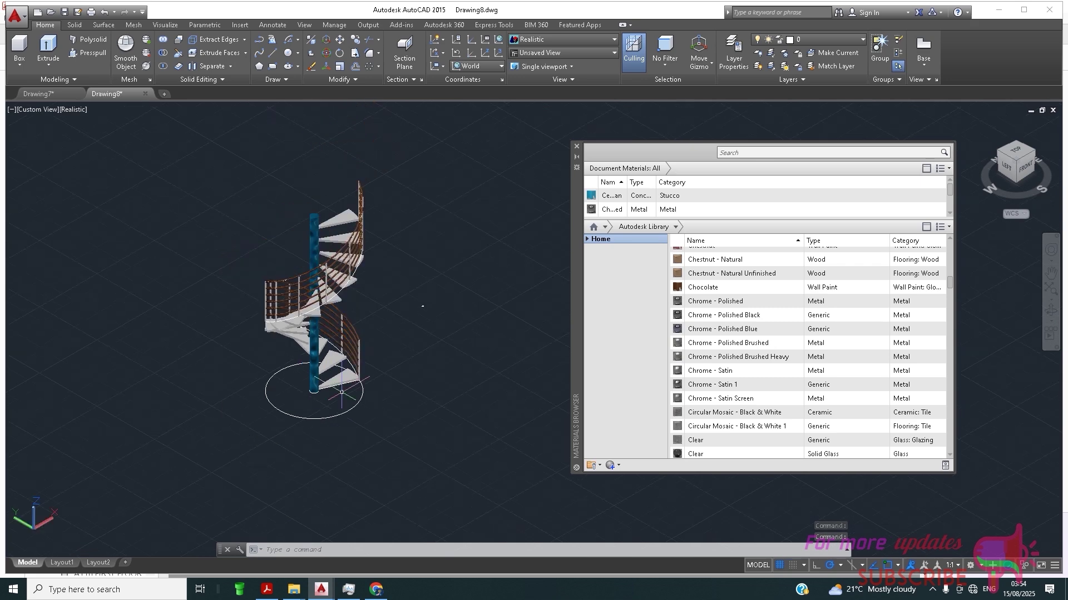
pyautogui.scroll(4, 429, 318)
pyautogui.scroll(-5, 426, 321)
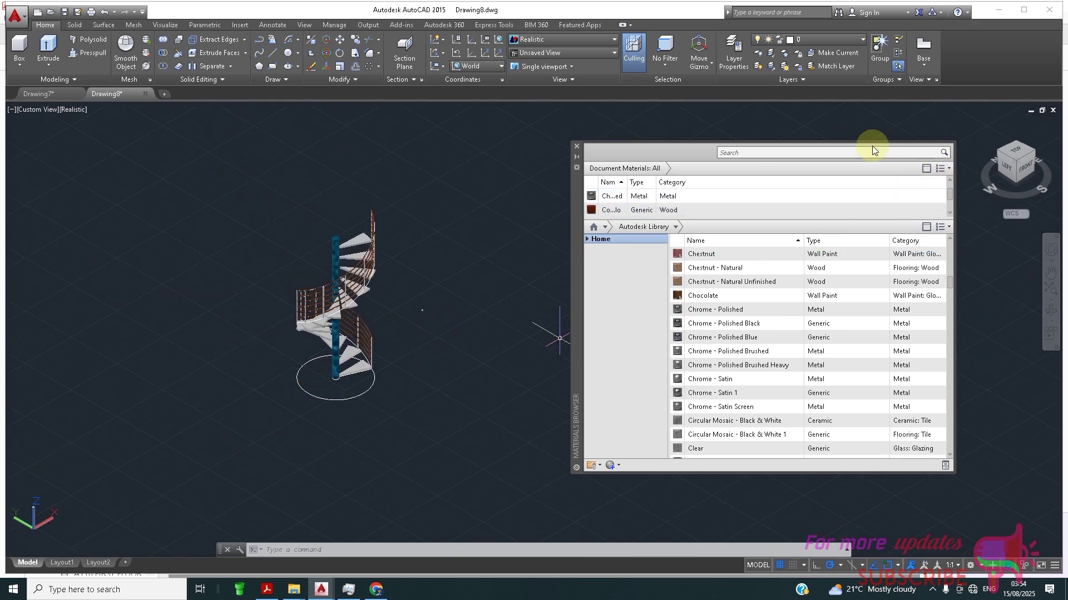
pyautogui.click(577, 146)
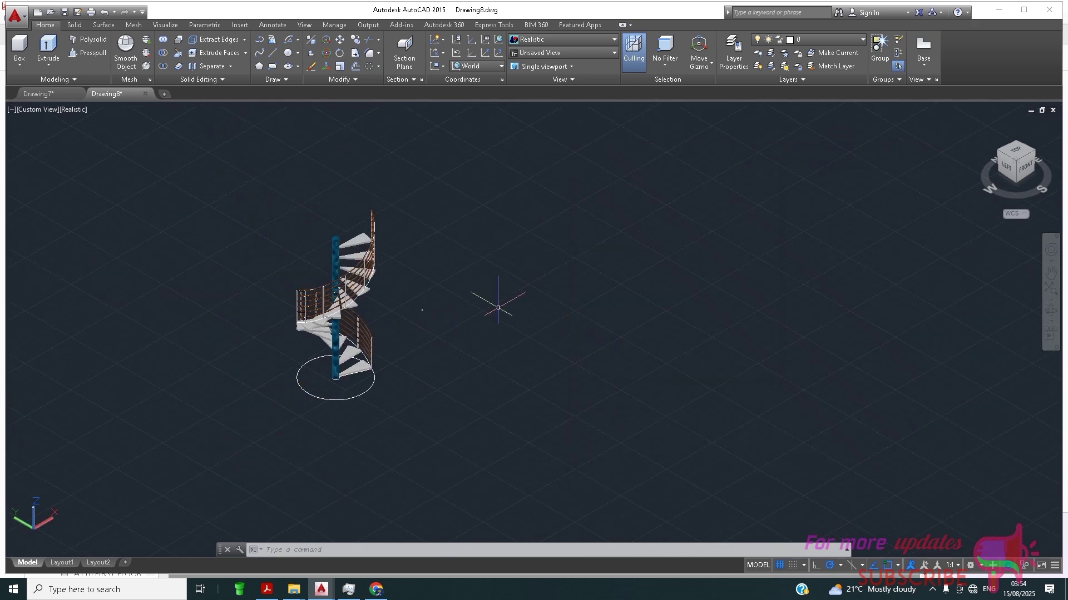
# - Orbit the staircase to a higher viewpoint from the southeast and turn off the grid display
pyautogui.scroll(3, 494, 298)
pyautogui.scroll(-2, 499, 295)
pyautogui.scroll(4, 550, 312)
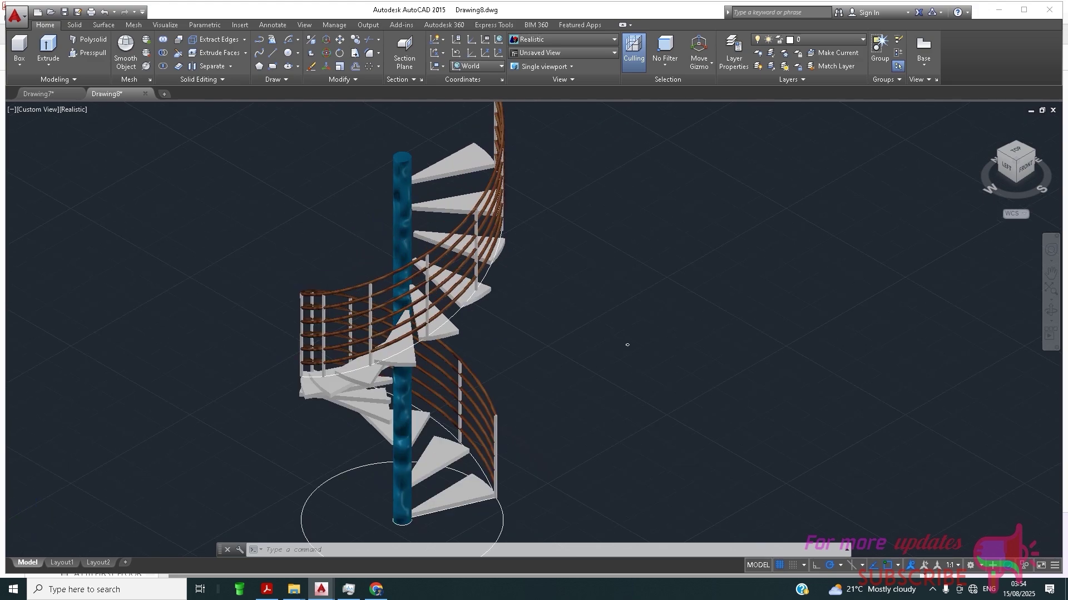
pyautogui.scroll(-2, 626, 346)
pyautogui.click(1051, 311)
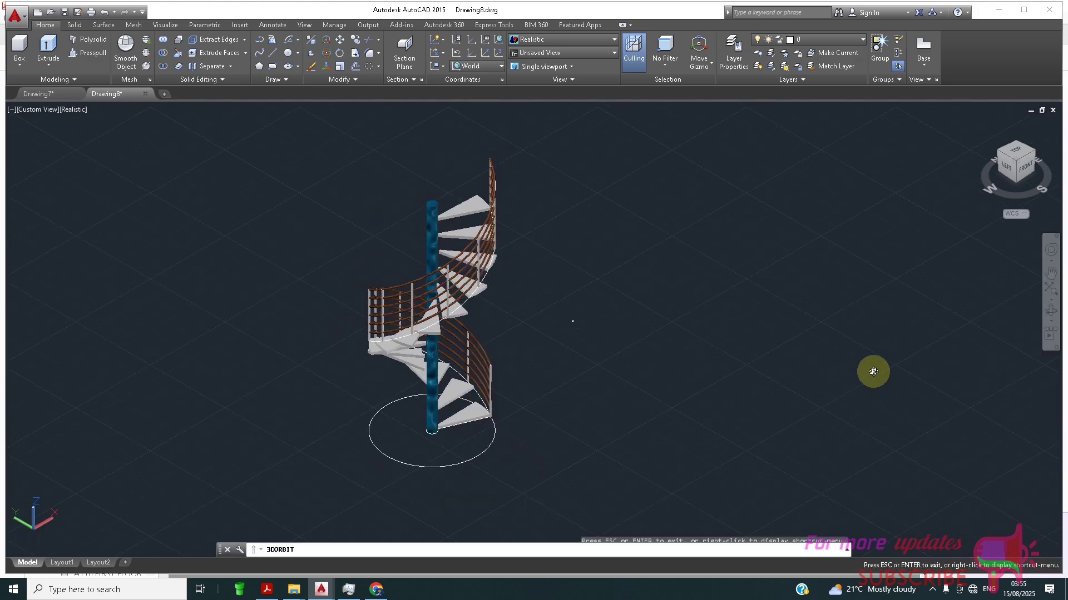
pyautogui.moveTo(657, 394); pyautogui.dragTo(867, 474)
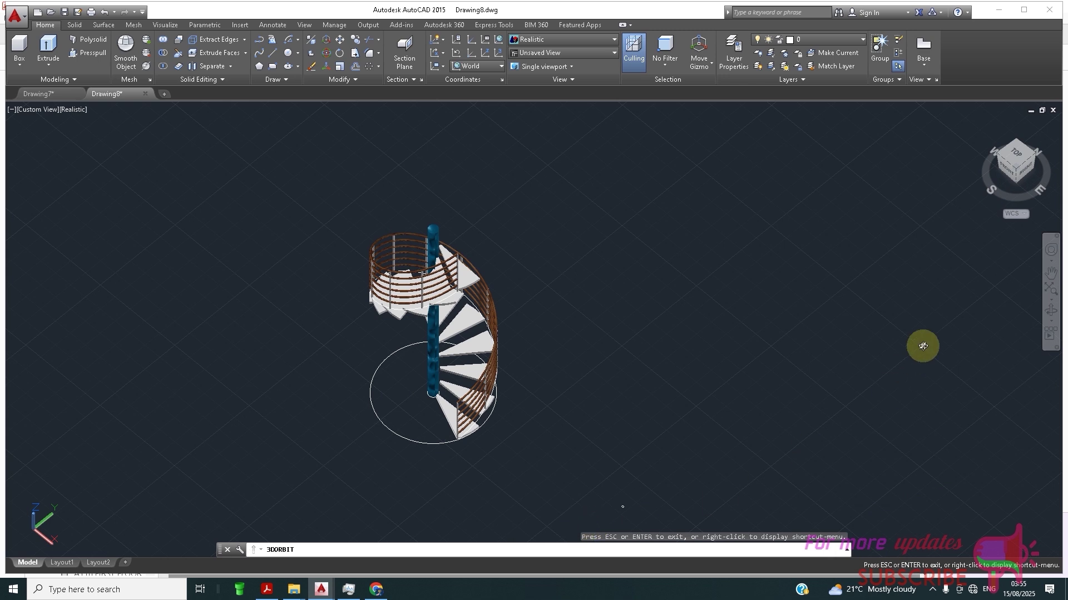
pyautogui.press('Escape')
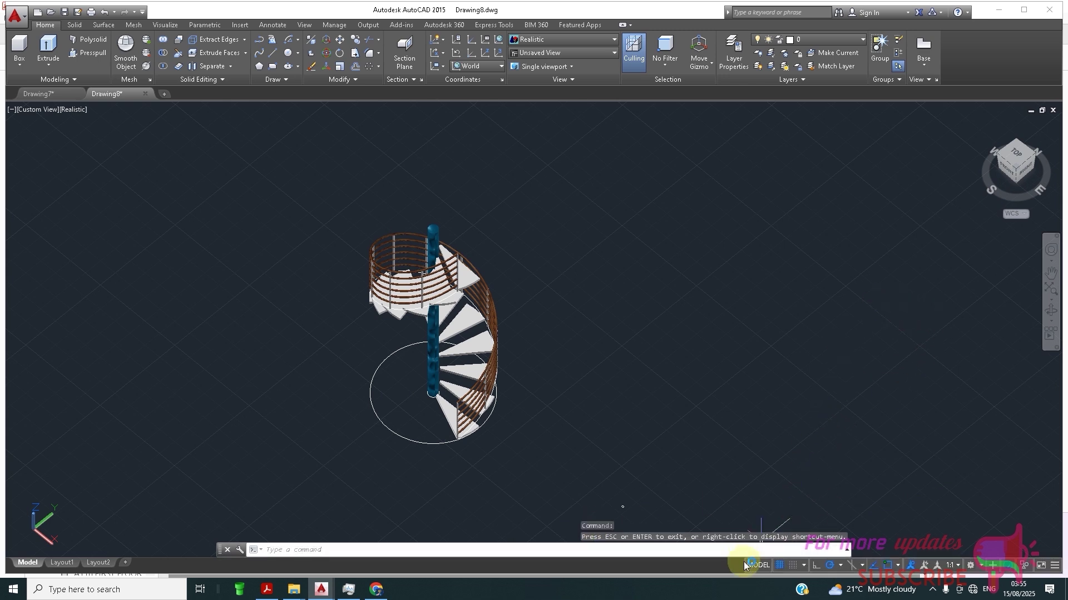
pyautogui.click(778, 565)
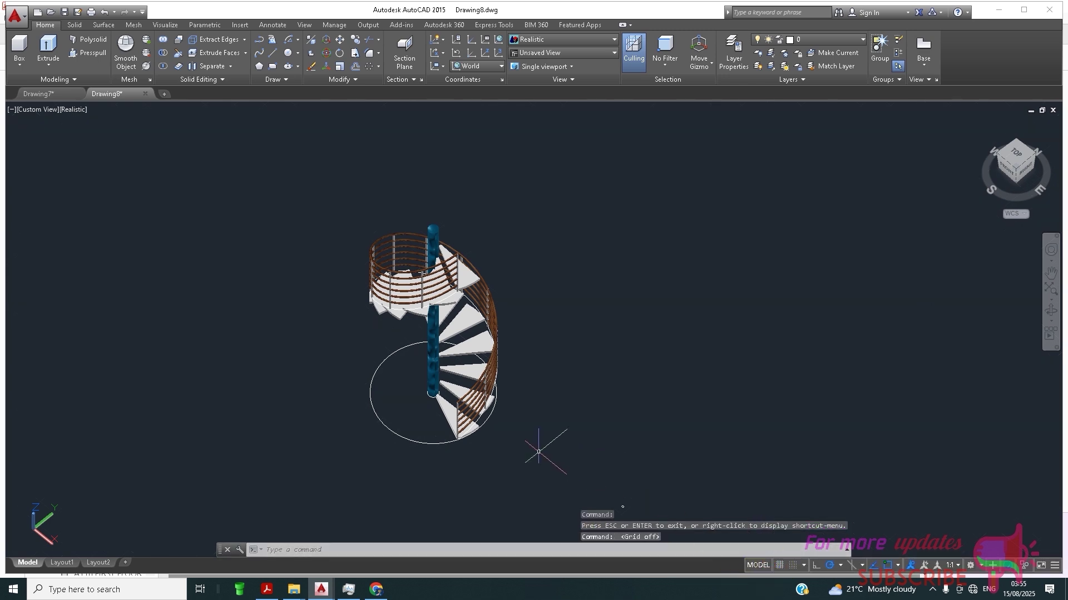